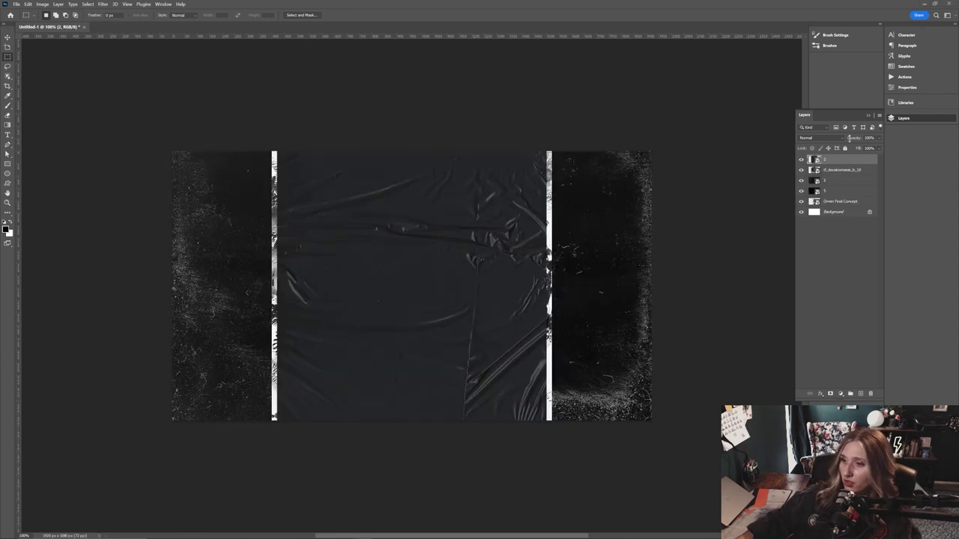
Preview the stacked background textures by toggling the visibility of the top two texture layers
left_click(801, 160)
left_click(801, 160)
left_click(801, 160)
left_click(801, 171)
left_click(801, 171)
left_click(799, 160)
left_click(800, 160)
Switch to Illustrator and look over the fire, smoke, explosion, electricity and wind artboards in the effects file
left_click(324, 532)
left_click_drag(0, 68, 778, 67)
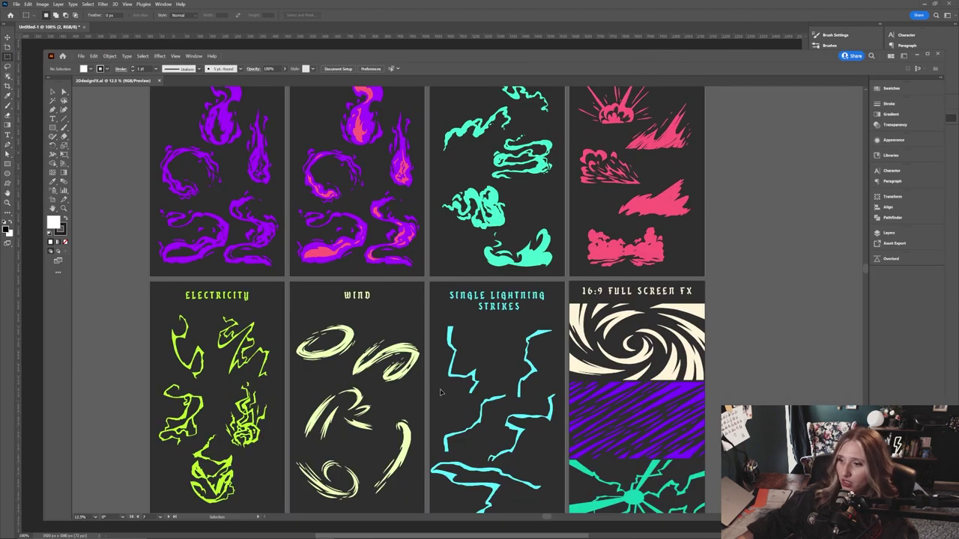
left_click_drag(697, 231, 702, 279)
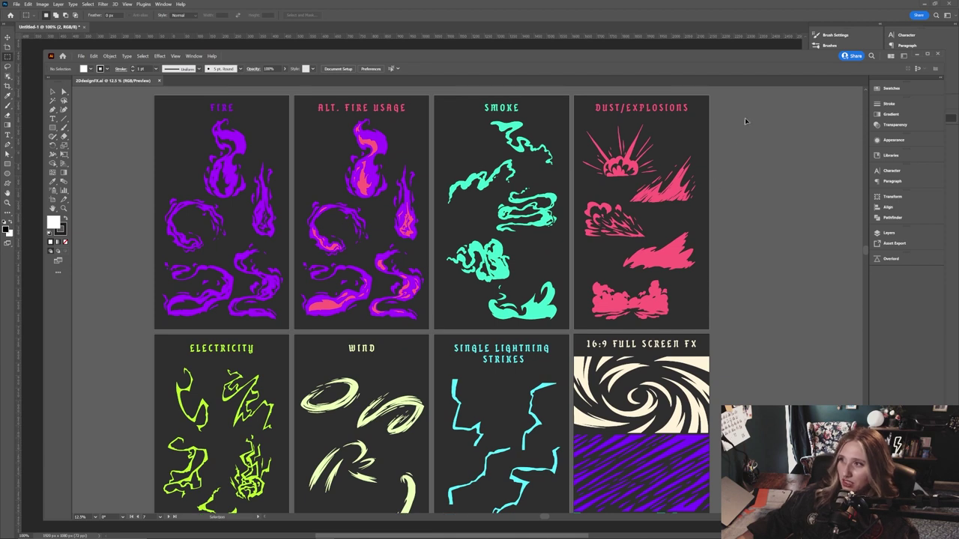
scroll(543, 278, "down", 1)
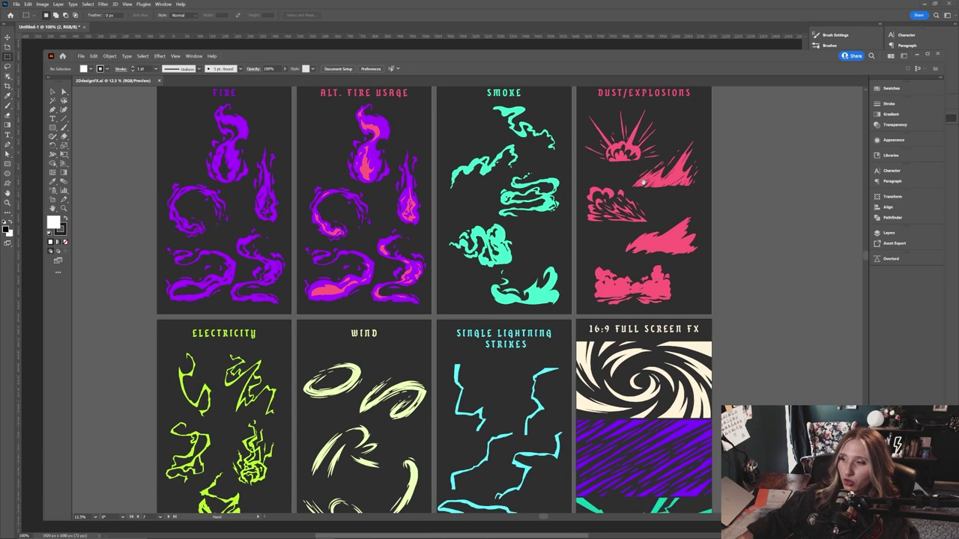
left_click_drag(741, 304, 748, 301)
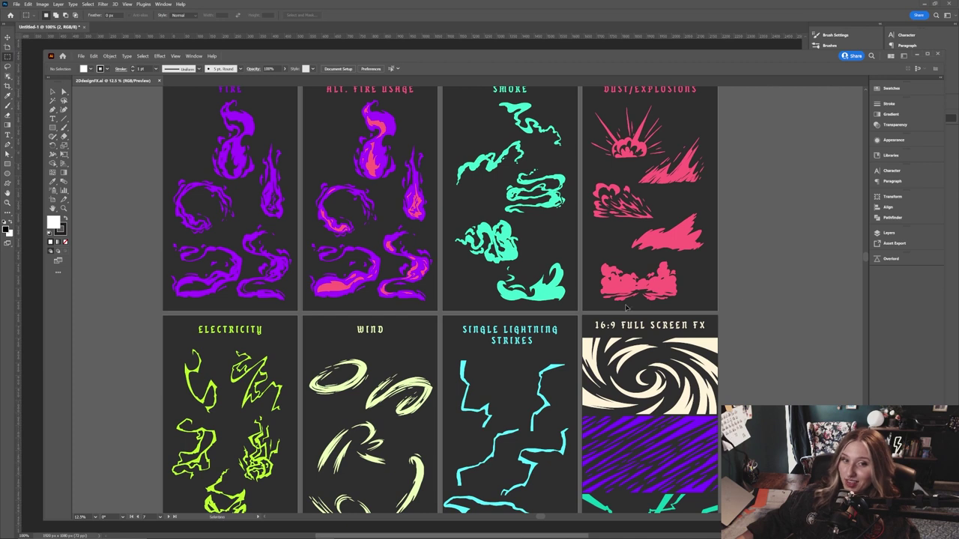
left_click_drag(723, 246, 691, 255)
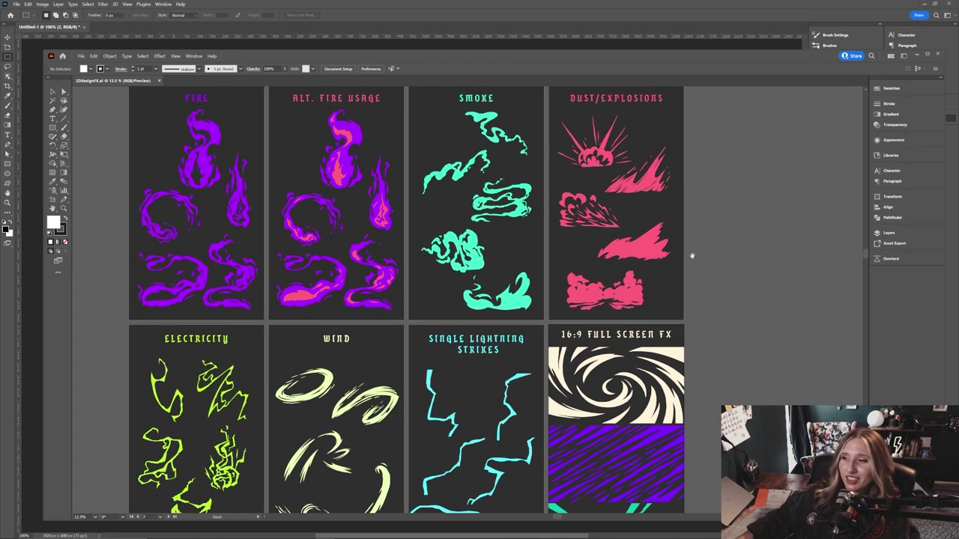
left_click_drag(559, 319, 549, 299)
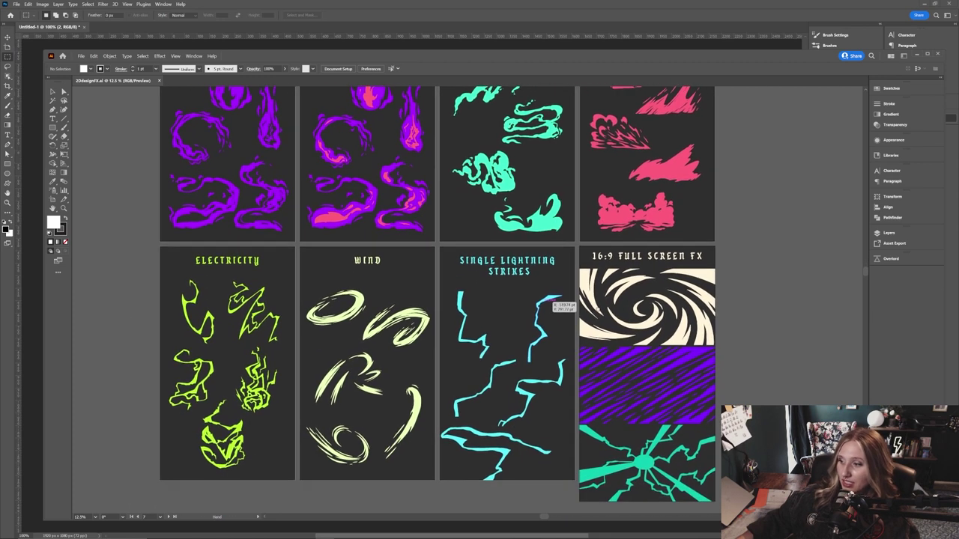
Copy shapes from the Smoke artboard in Illustrator and paste them into the Photoshop document as smart objects
left_click_drag(548, 138, 535, 233)
left_click(536, 234)
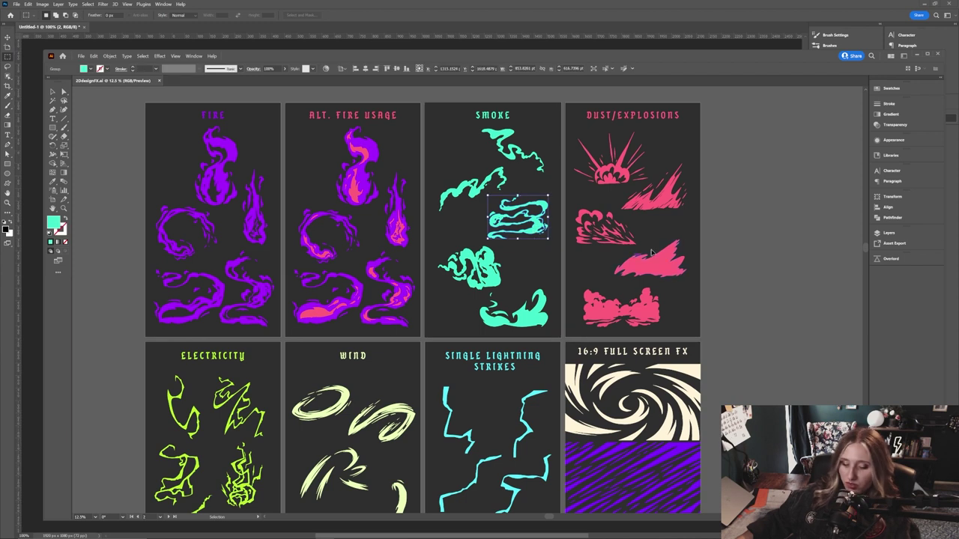
key("a")
left_click_drag(740, 58, 0, 97)
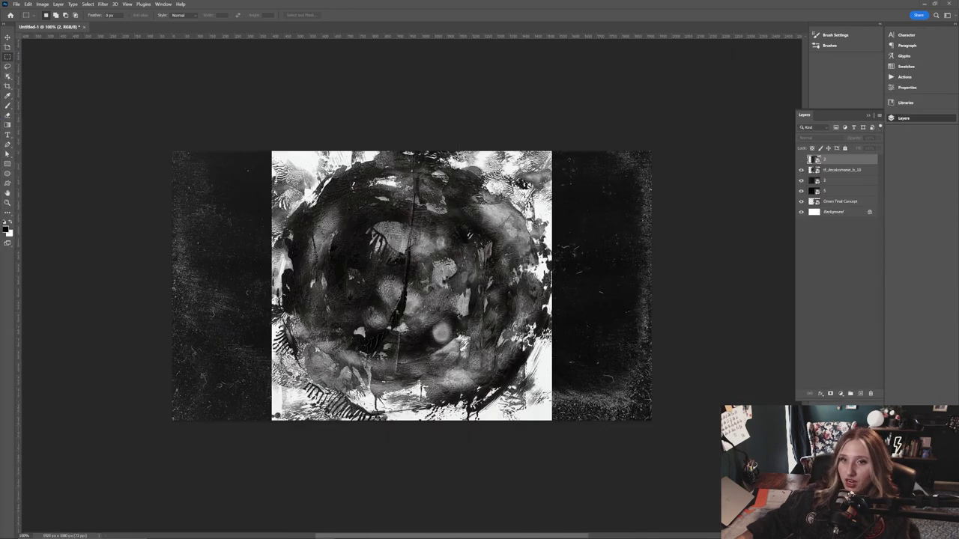
key("ctrl+v")
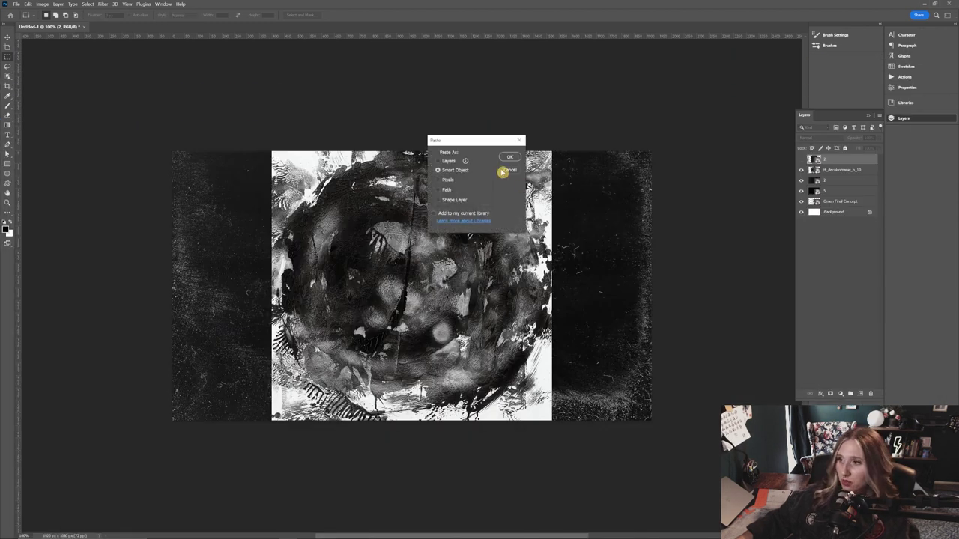
left_click(510, 158)
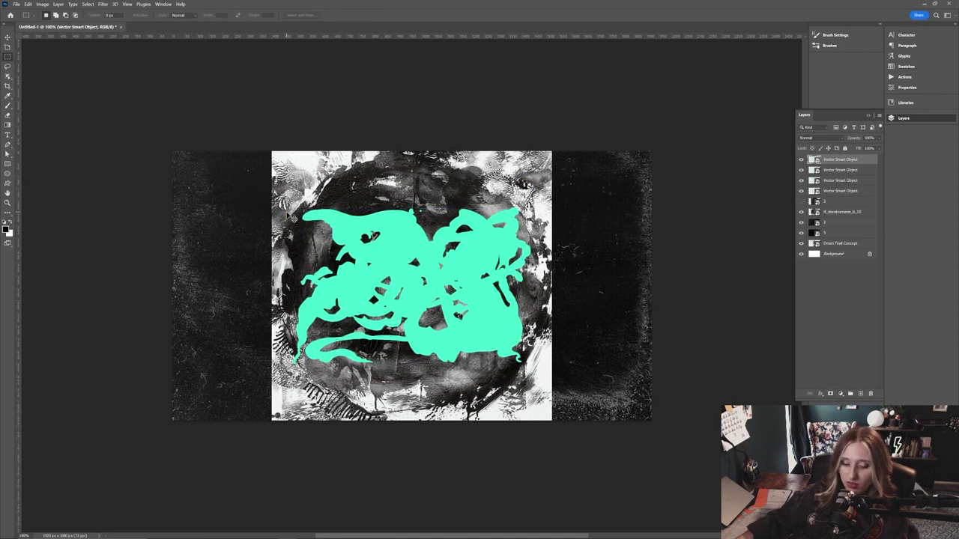
Paste the red dust and explosion shapes as smart objects and hide all the pasted effect layers
key("ctrl+v")
left_click(510, 158)
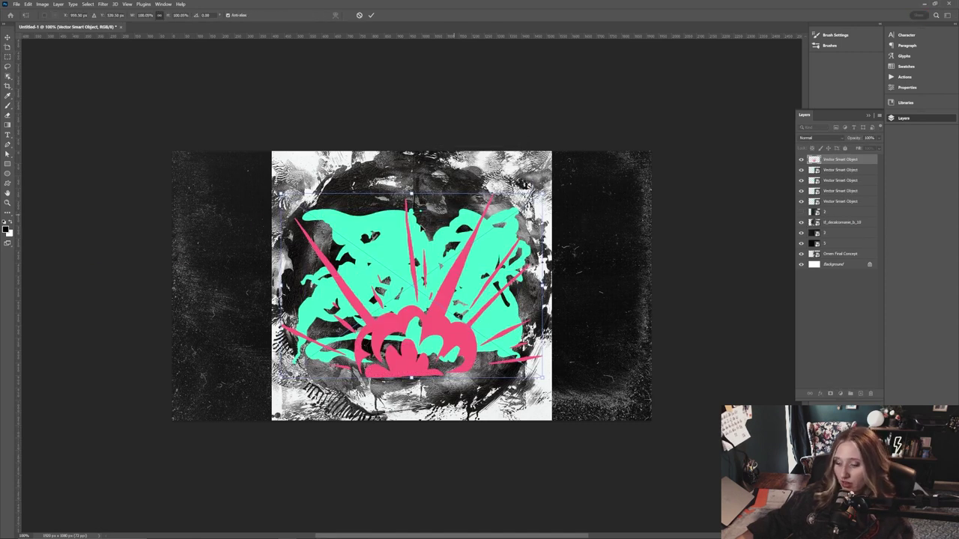
key("Return")
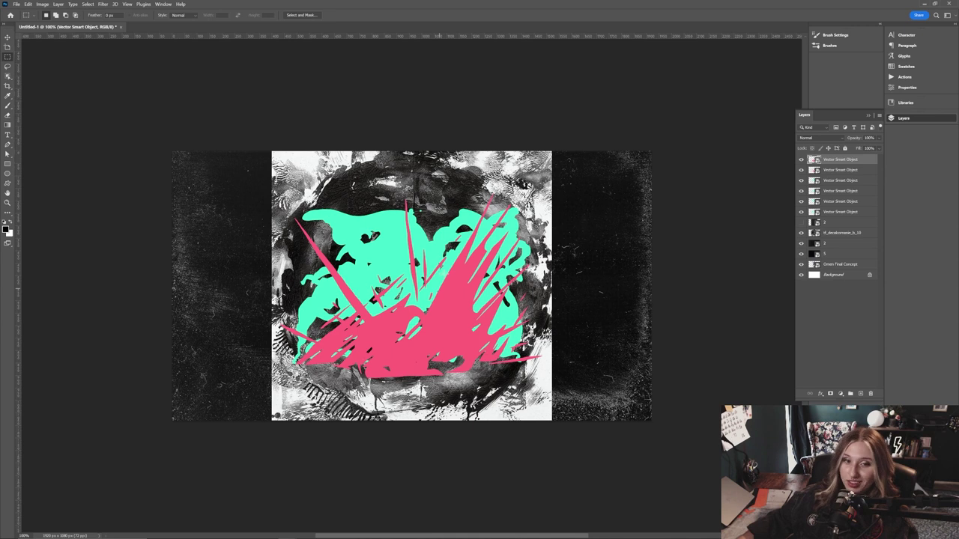
left_click_drag(804, 194, 805, 219)
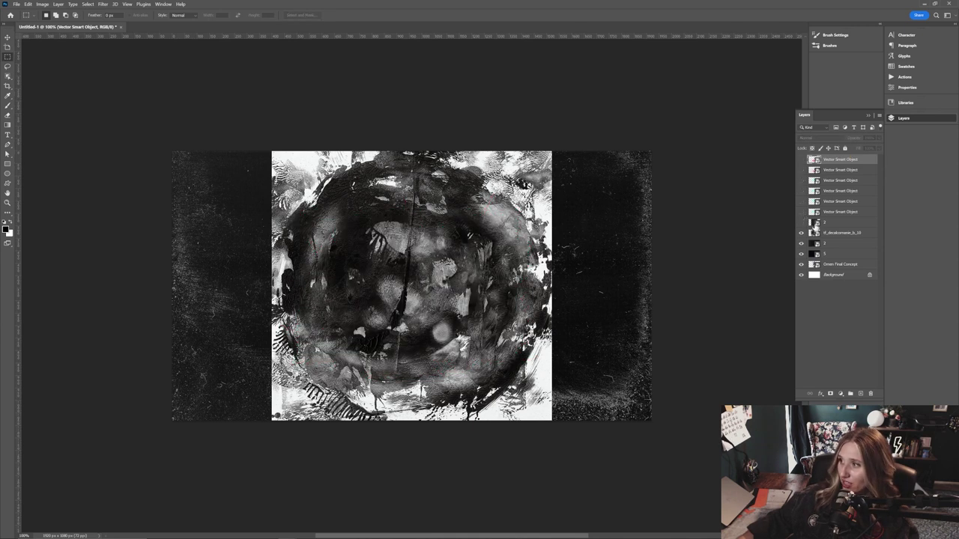
Show the wrinkled plastic texture layer and move the Omen Final Concept layer directly above it
left_click(828, 225)
left_click(801, 222)
left_click_drag(832, 264, 835, 218)
Scale and reposition the Omen character artwork at the centre of the canvas
key("v")
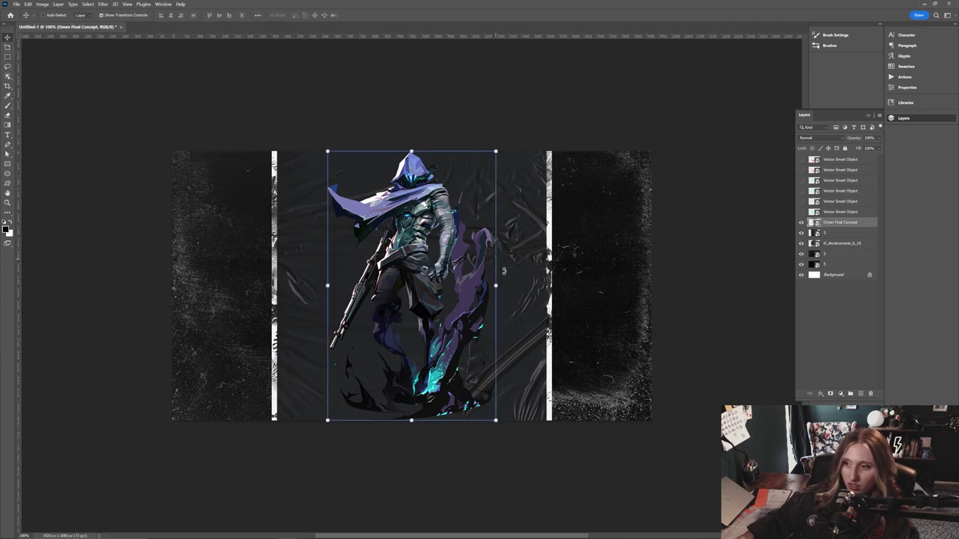
left_click_drag(500, 289, 569, 287)
left_click_drag(530, 243, 493, 298)
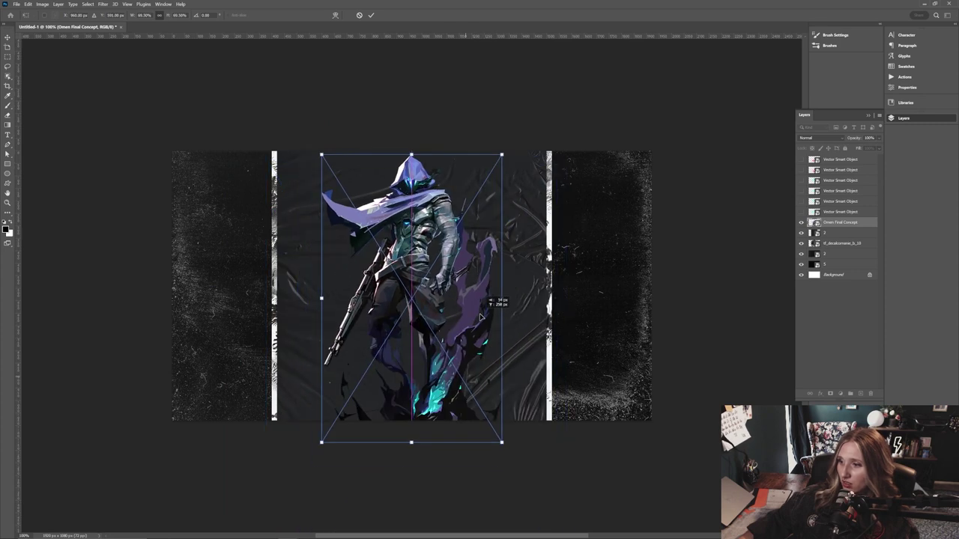
mouse_move(480, 315)
left_mouse_down()
mouse_move(501, 303)
mouse_move(487, 303)
left_mouse_up()
left_click_drag(445, 328, 453, 318)
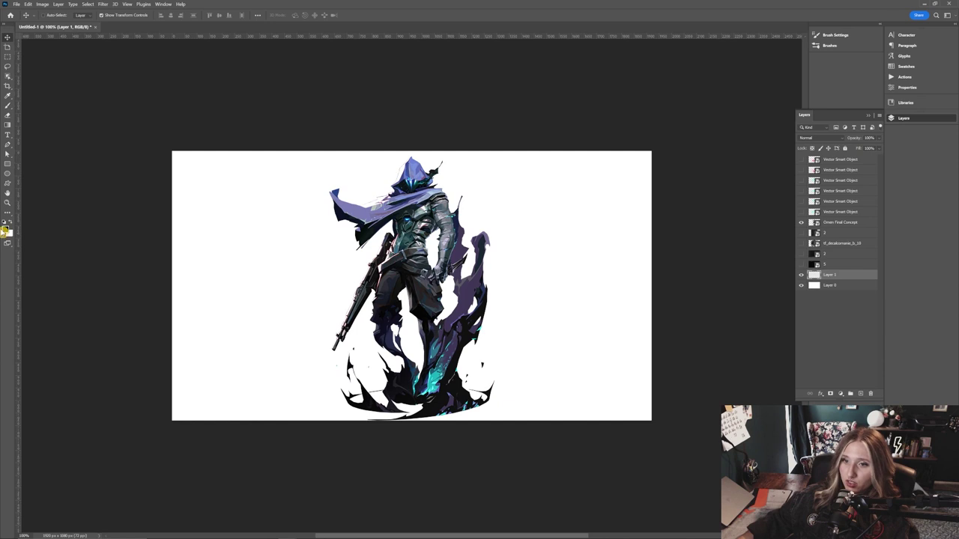
Choose a dark grey foreground colour and fill the new layer above Layer 0 with it
left_click(6, 233)
left_click(248, 429)
left_click(343, 484)
key("alt+BackSpace")
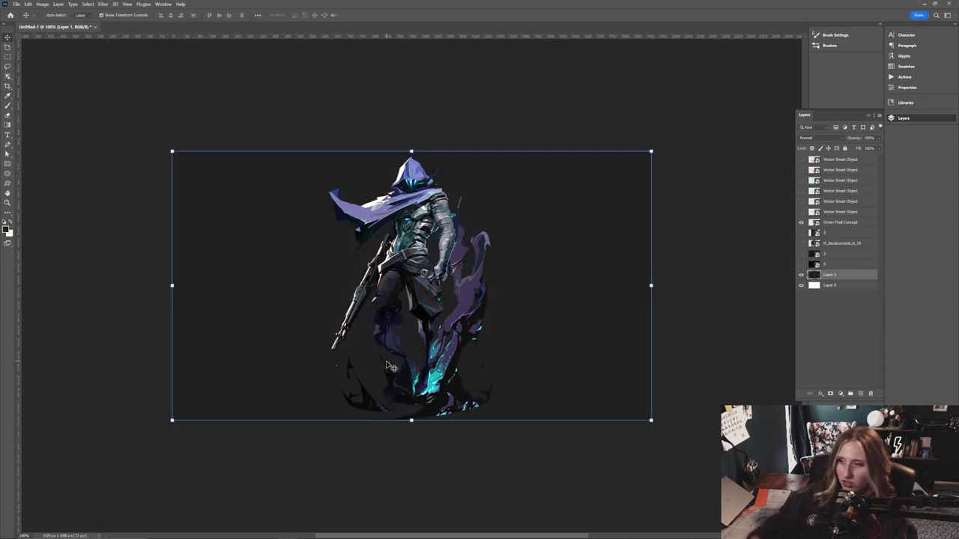
Add a text layer reading OMEN across the middle of the canvas, behind the character and above Layer 1
key("m")
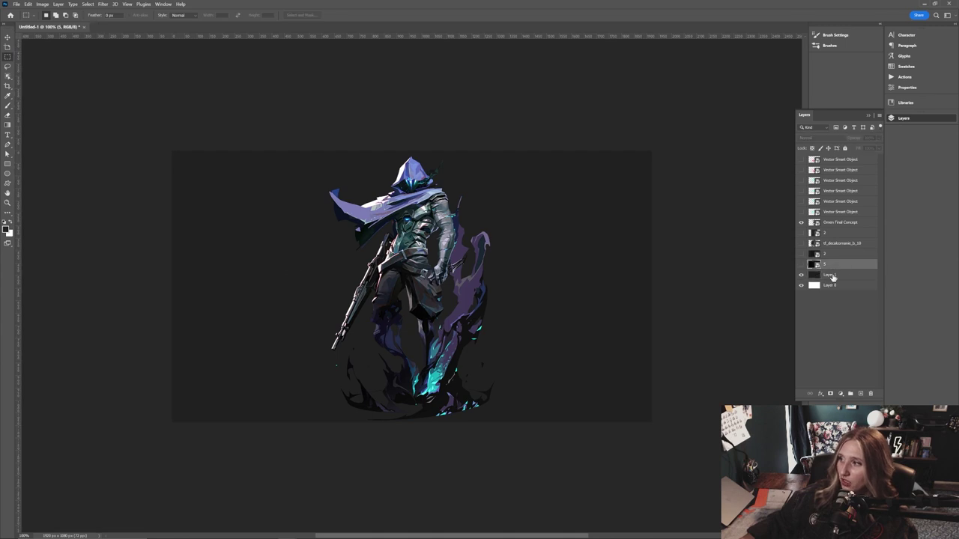
key("t")
left_click(201, 268)
type("OMEN")
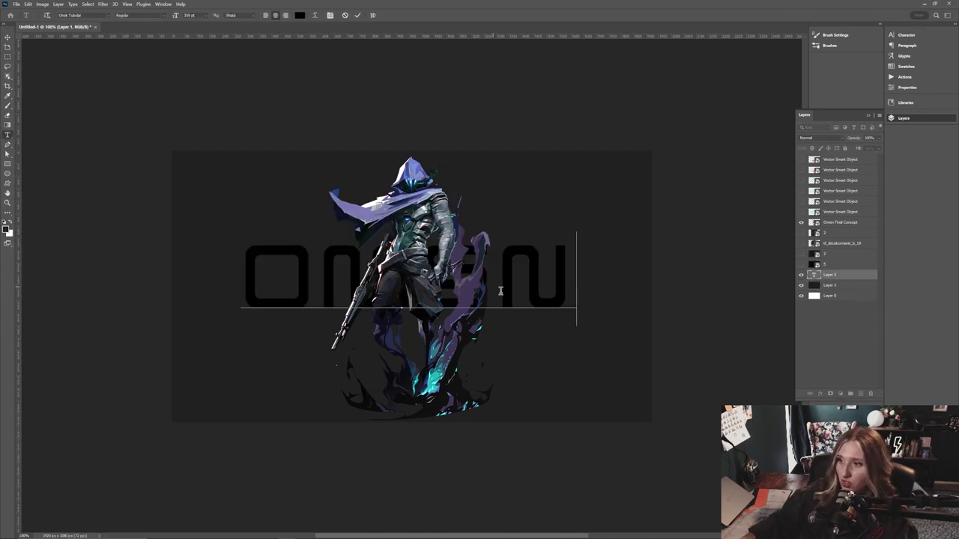
Enlarge the OMEN text to 490 pt and set it in white in an angular display font with notched letters
key("ctrl+a")
left_click_drag(176, 17, 231, 21)
left_click(107, 17)
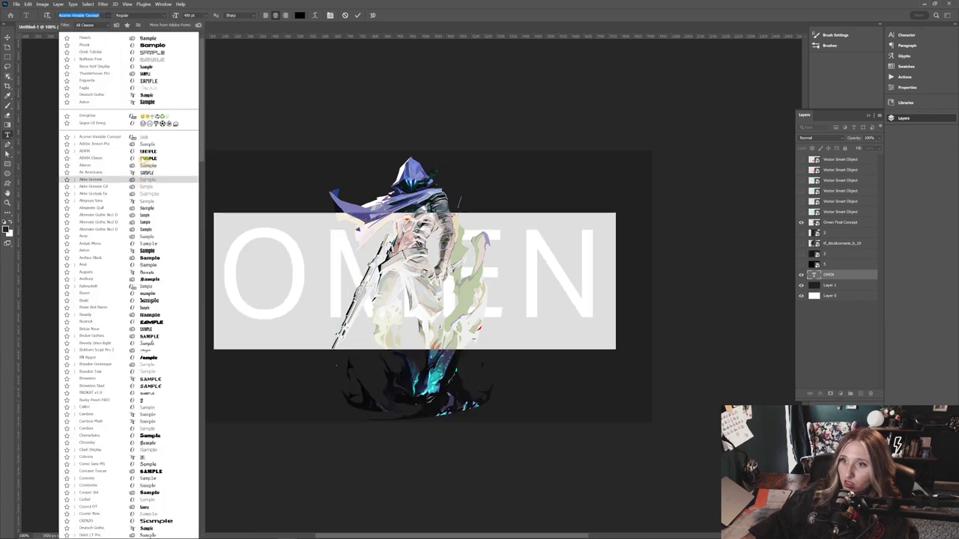
scroll(176, 233, "down", 1)
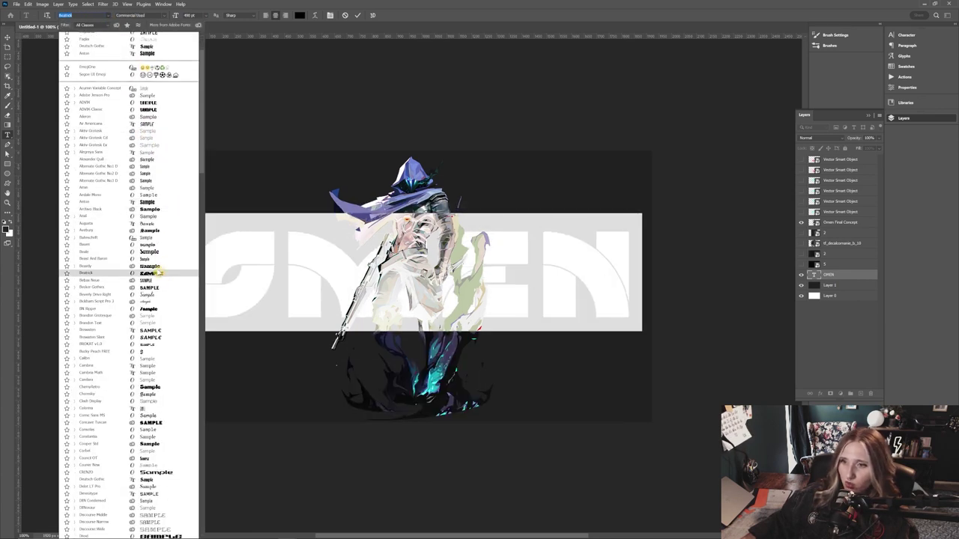
left_click_drag(202, 166, 216, 191)
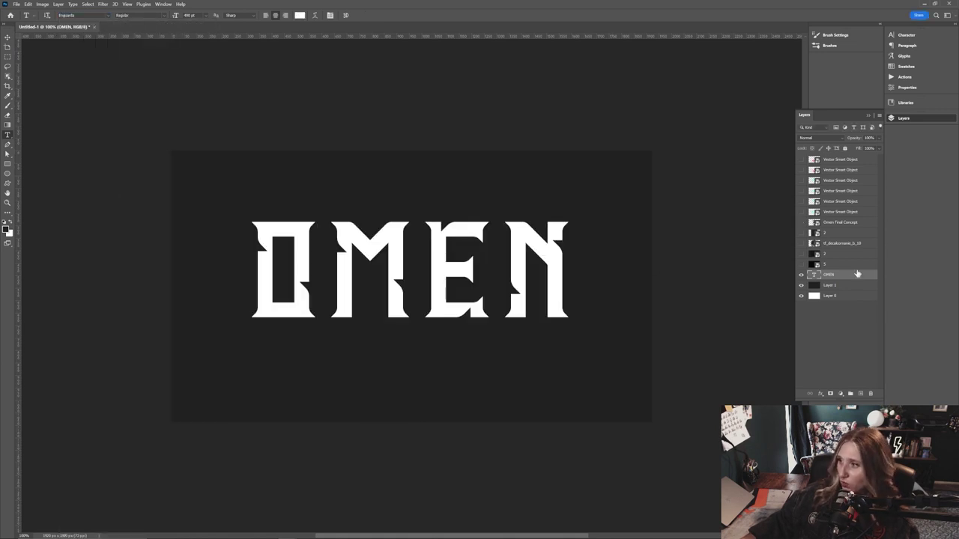
Duplicate the OMEN text layer and set the copy in the Ironwood Std font
key("ctrl+j")
double_click(813, 276)
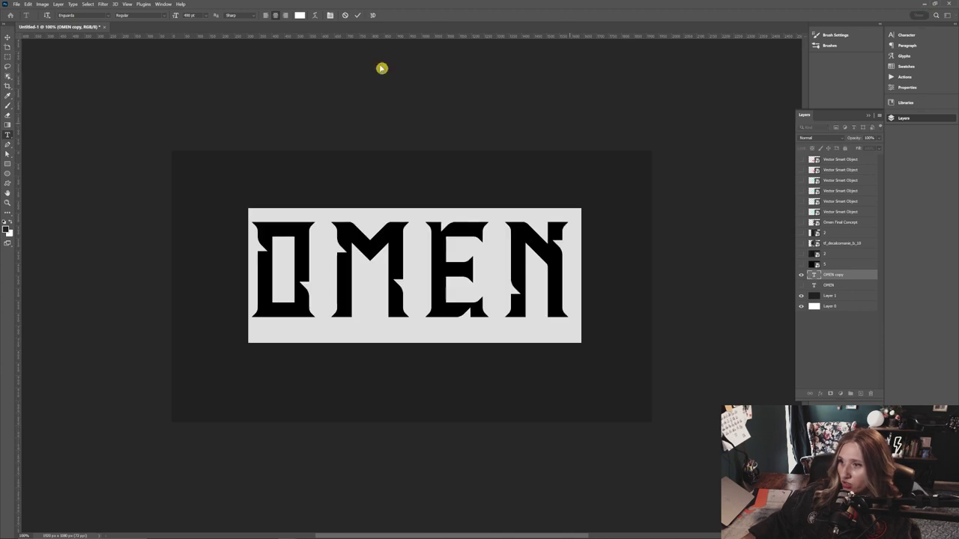
left_click(107, 15)
left_click_drag(217, 102, 215, 478)
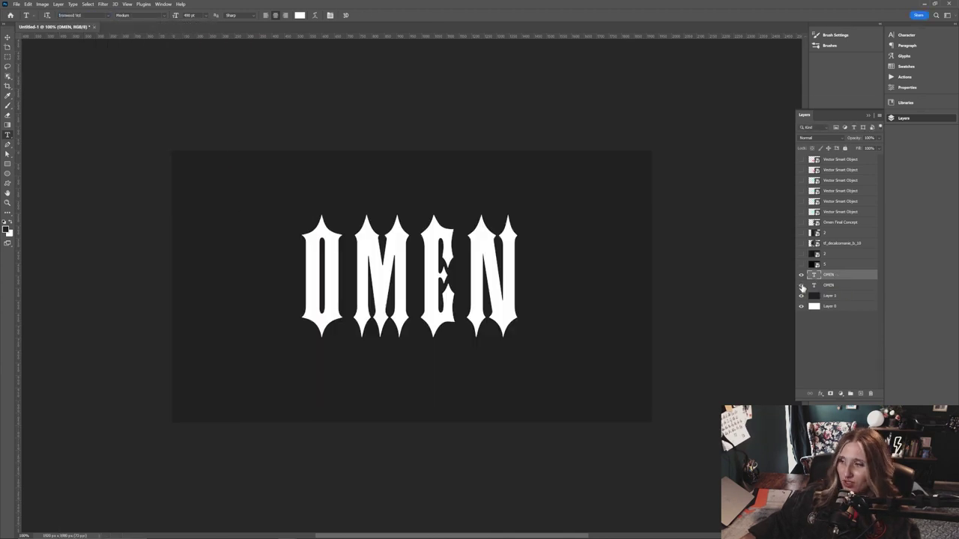
Compare the two font versions of OMEN, hide the Ironwood Std one and select the original text layer
left_click(801, 286)
left_click(801, 275)
left_click(850, 287)
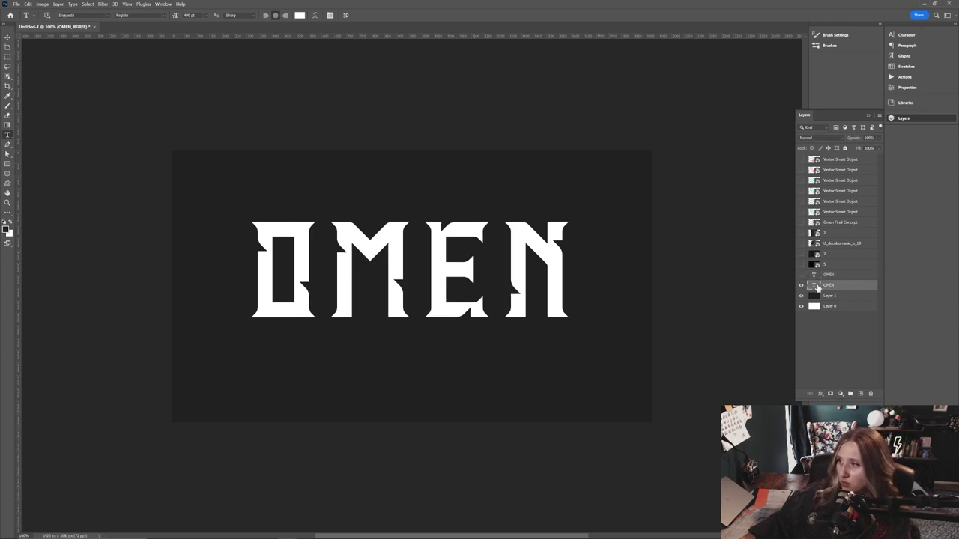
Widen the tracking of the OMEN lettering so the four letters spread across most of the canvas width
double_click(817, 287)
left_click(905, 35)
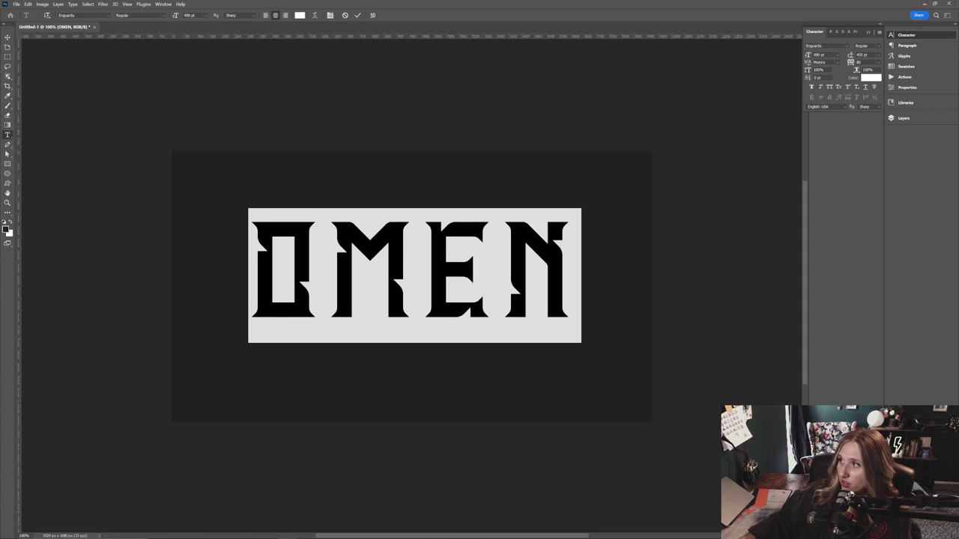
left_click_drag(851, 65, 859, 64)
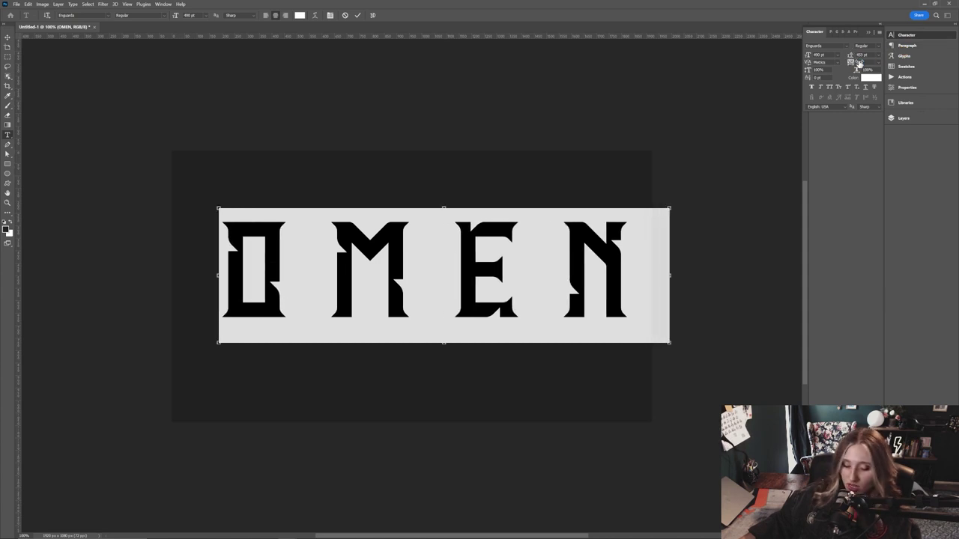
left_click_drag(853, 63, 851, 63)
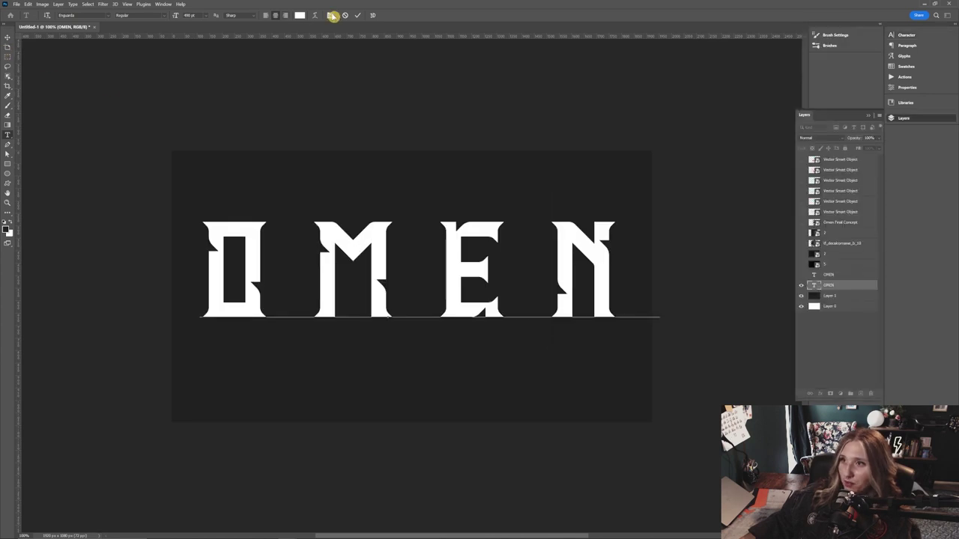
left_click(357, 15)
left_click(8, 37)
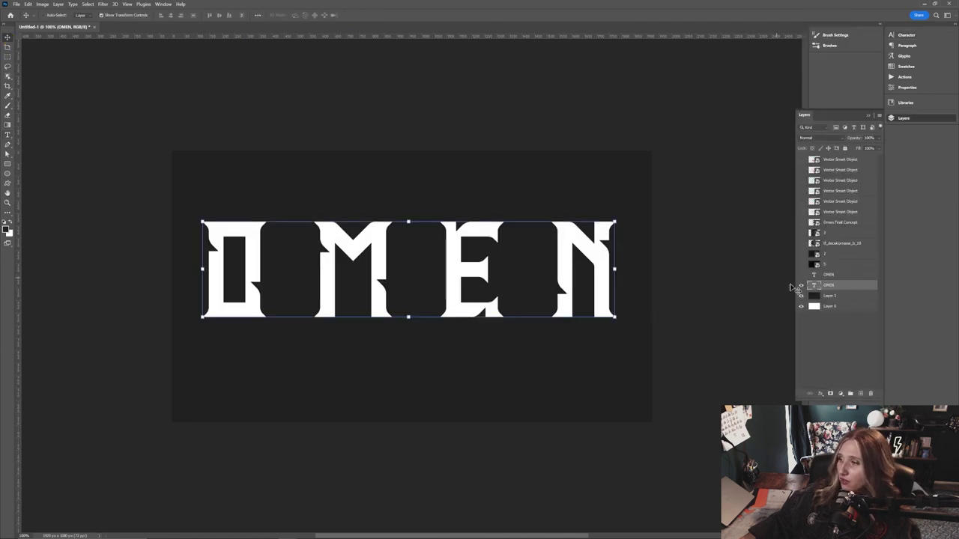
Check the decalcomanie texture, then scale the wrinkled plastic texture proportionally to span the full canvas width
left_click(802, 244)
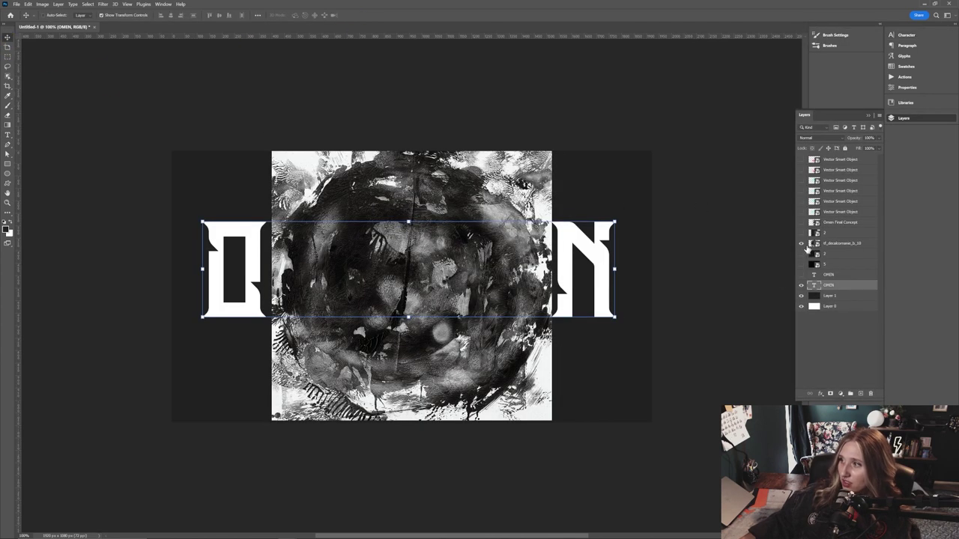
left_click(802, 244)
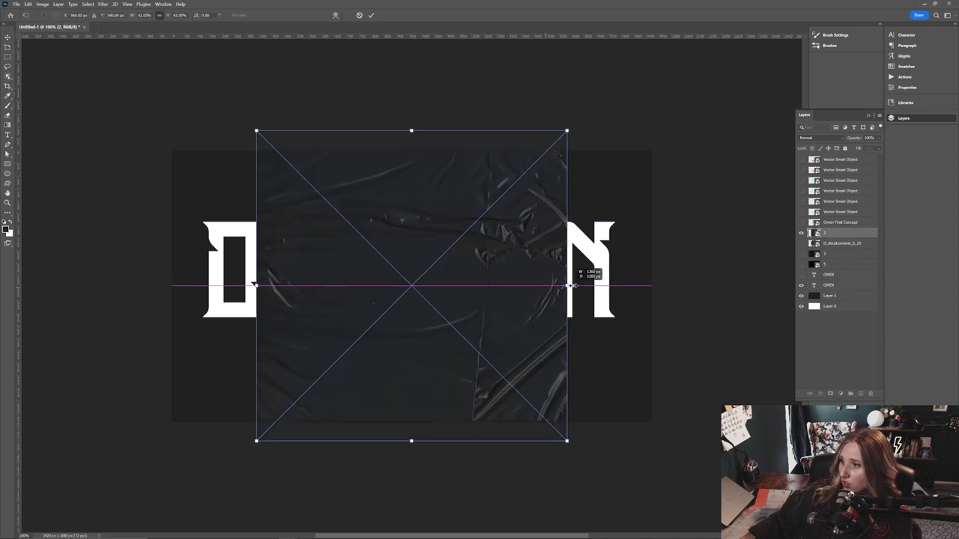
left_click_drag(568, 283, 651, 284)
key("Return")
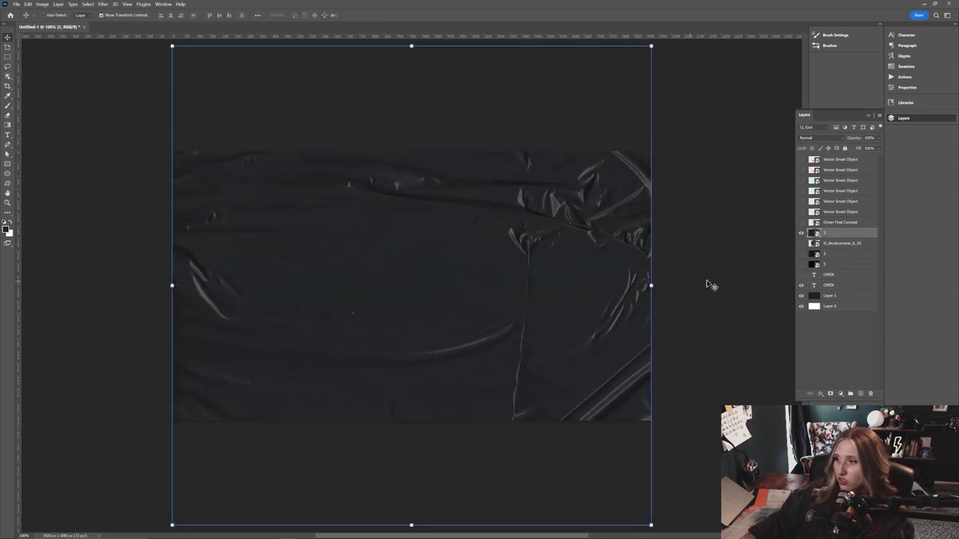
Move the wrinkled plastic texture to the top of the layer stack and the two grain textures directly beneath it
left_click_drag(831, 158, 831, 156)
left_click(828, 255)
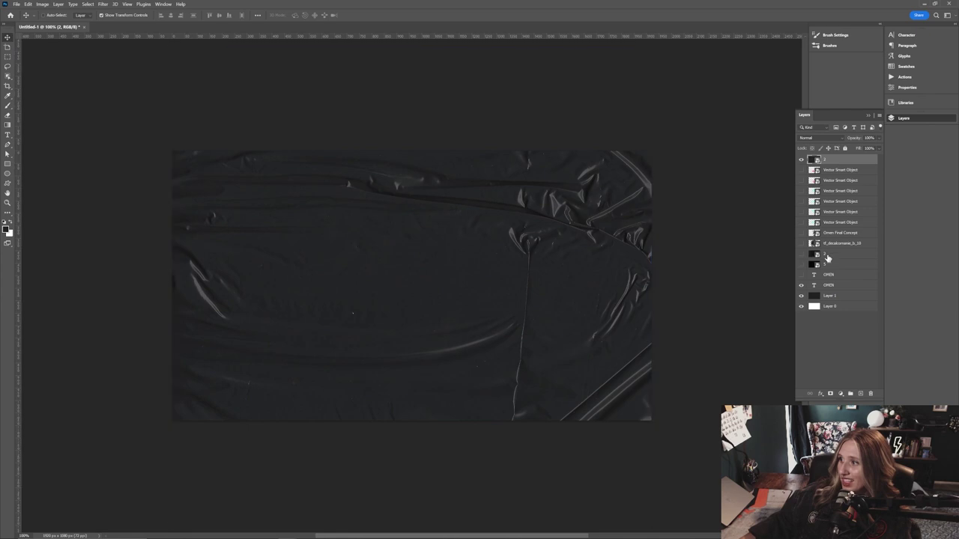
left_click(831, 264, "shift")
left_click_drag(832, 263, 823, 165)
Set the wrinkled plastic texture's blend mode to Lighter Color and compare the canvas with it hidden and shown
left_click(820, 138)
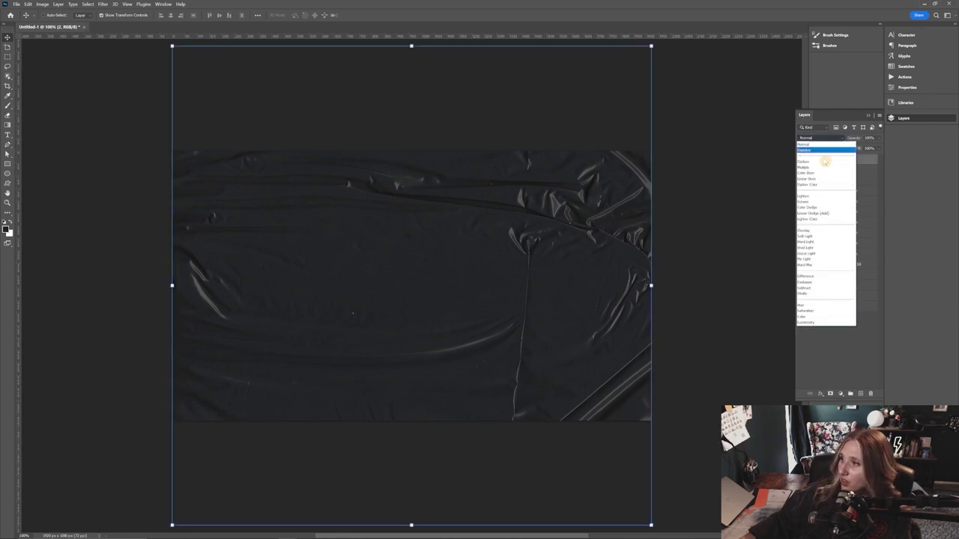
left_click(813, 219)
left_click(801, 160)
left_click(802, 160)
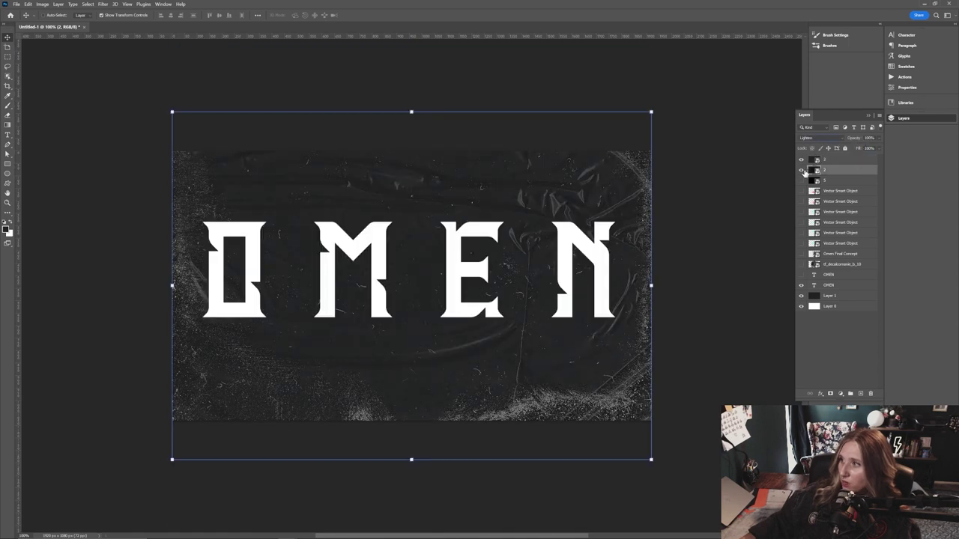
Hide grain texture 2, show grain texture 5 instead, and move texture 5 directly beneath the wrinkled plastic texture
left_click(802, 171)
left_click(802, 171)
left_click(802, 182)
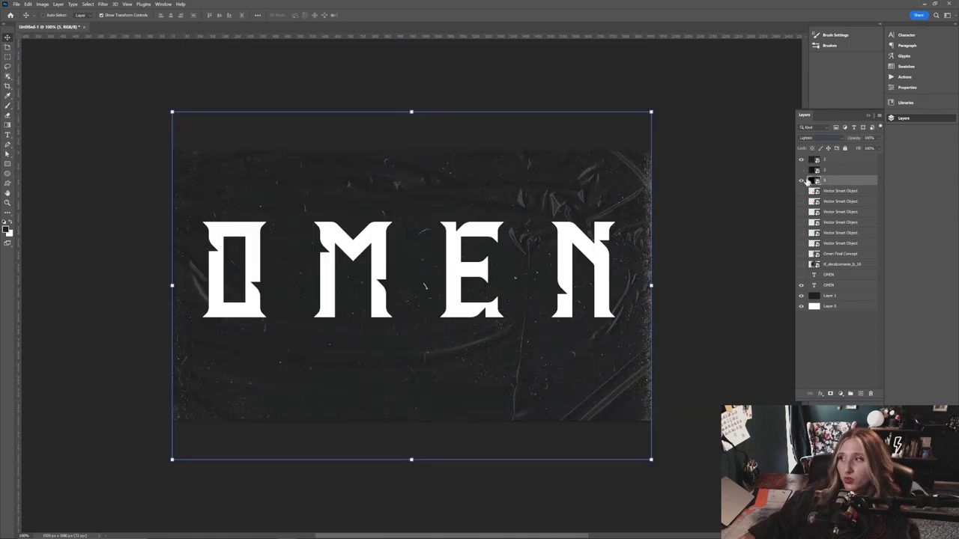
left_click_drag(826, 182, 824, 167)
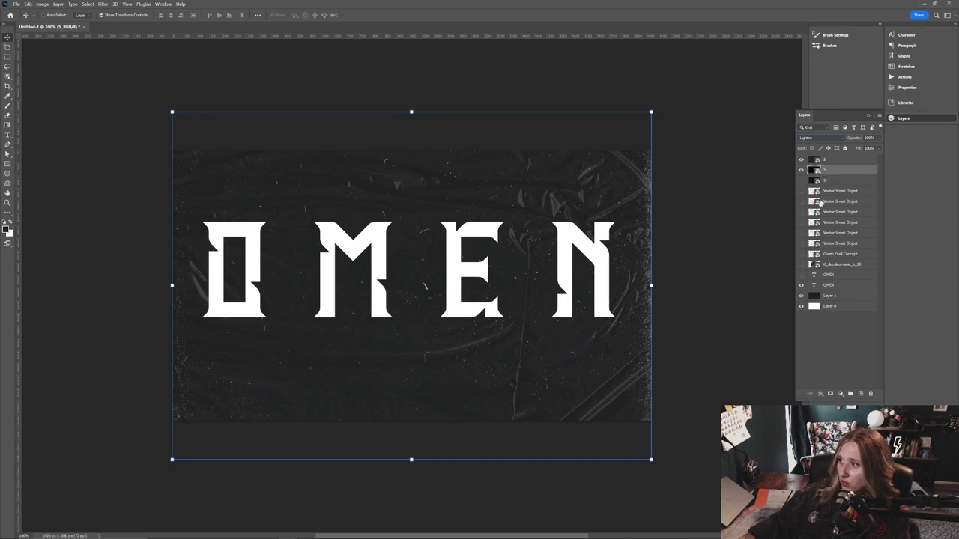
Show the Omen character artwork, then raise the OMEN lettering to head height and enlarge it to nearly the full canvas width
left_click(802, 192)
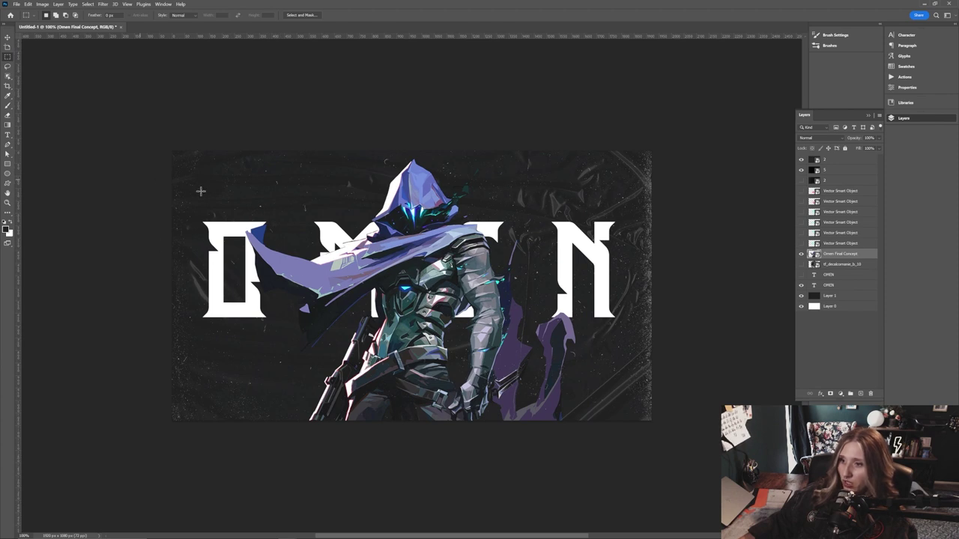
left_click(830, 286)
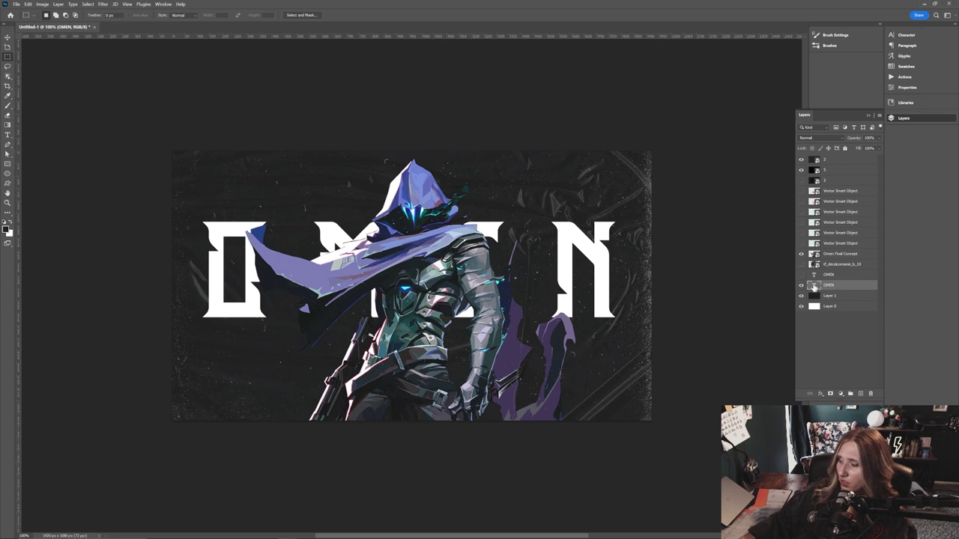
key("v")
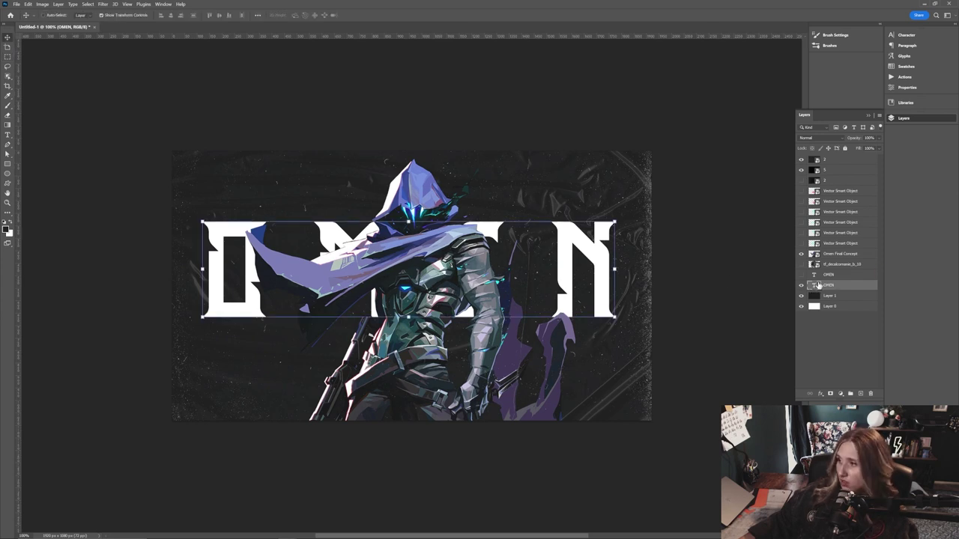
left_click_drag(481, 258, 481, 201)
left_click_drag(615, 210, 626, 238)
key("Return")
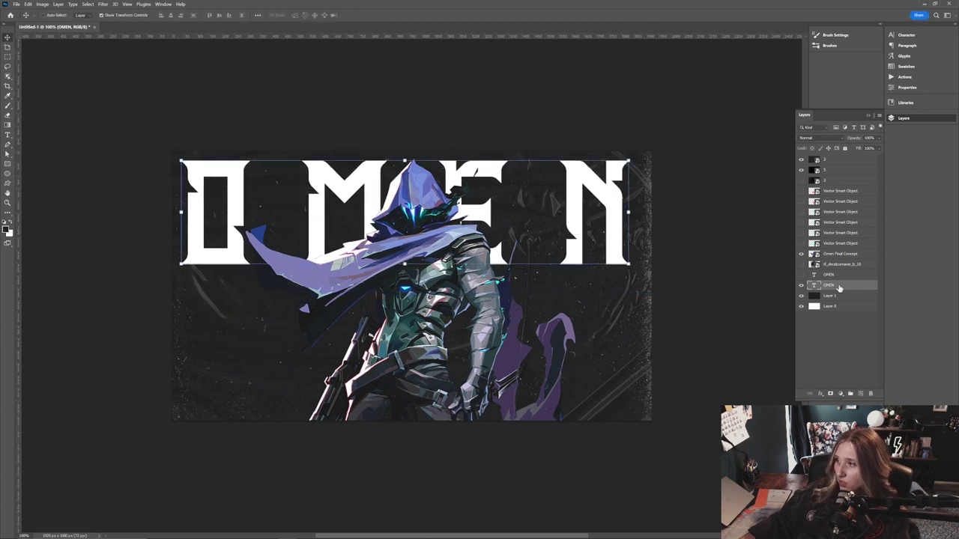
Duplicate the OMEN lettering into two further rows below the first, offsetting the middle row to the right
left_click_drag(511, 205, 512, 328)
left_click_drag(421, 329, 480, 329)
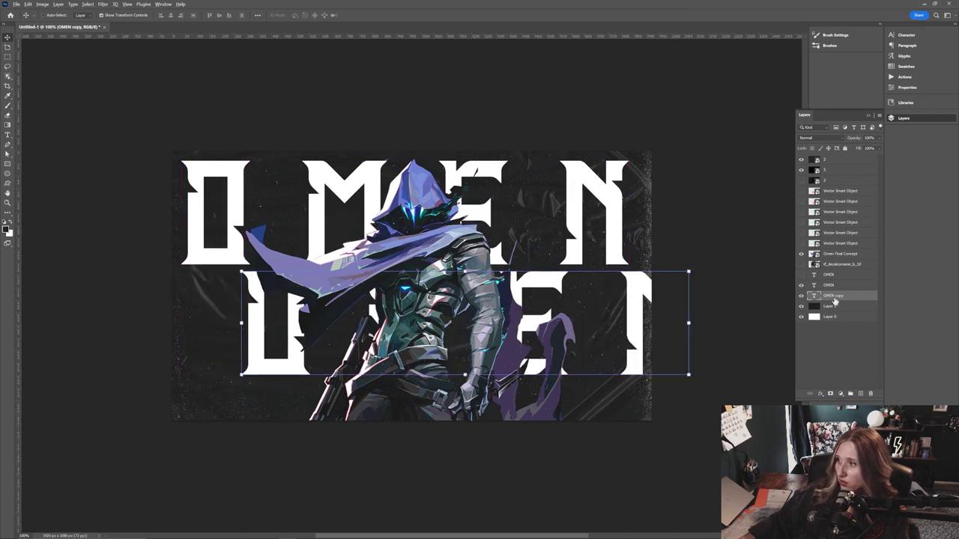
left_click_drag(620, 323, 621, 433)
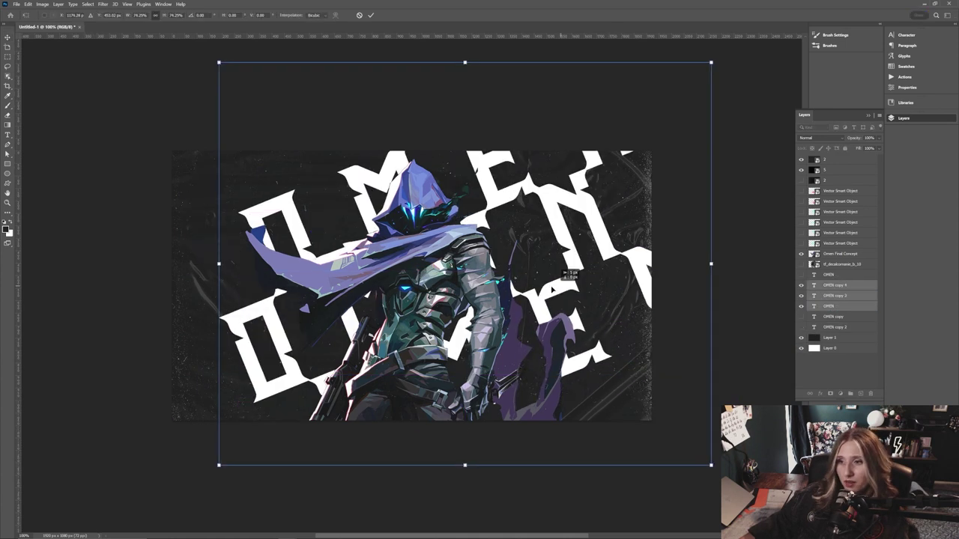
Shift the three tilted OMEN rows left behind the character and enlarge them slightly
left_click_drag(573, 296, 531, 286)
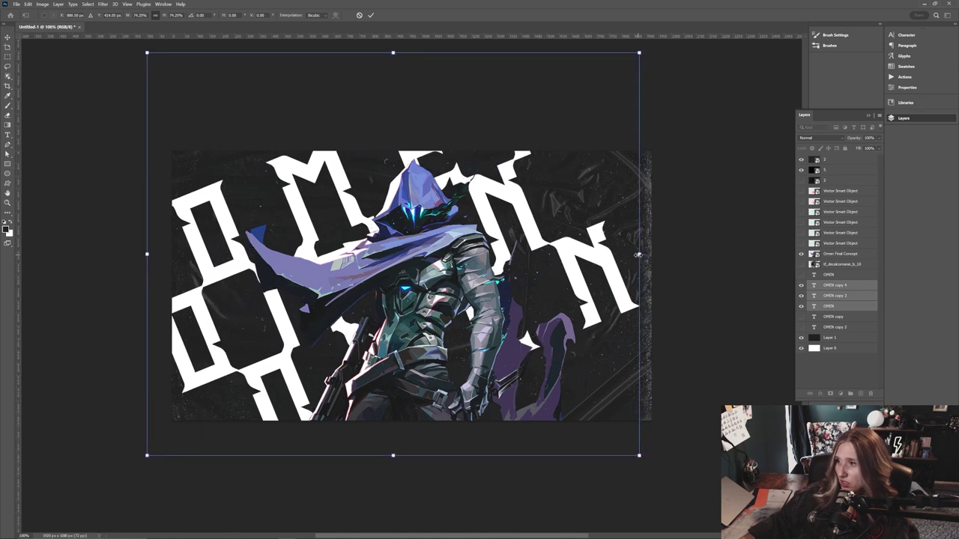
left_click_drag(639, 254, 648, 254)
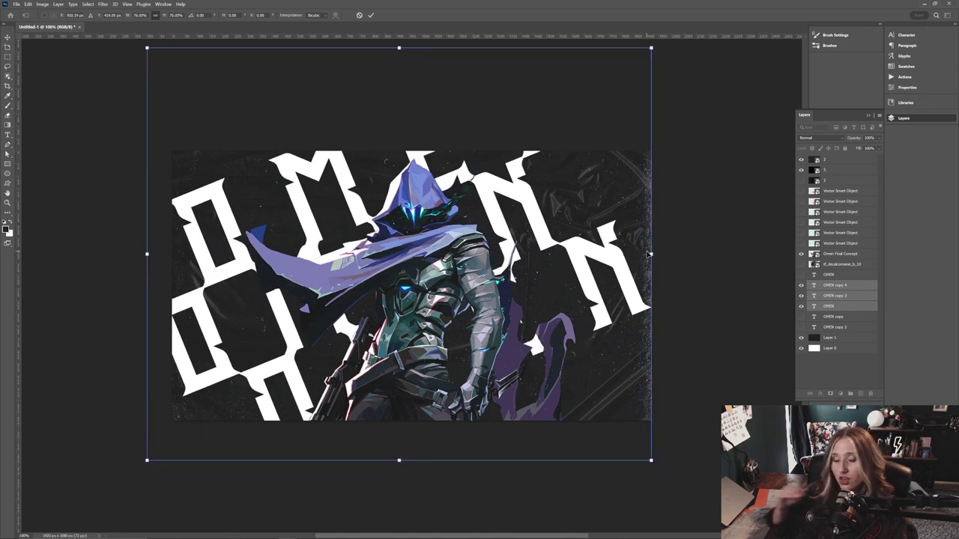
left_click_drag(558, 297, 566, 296)
left_click_drag(660, 257, 663, 256)
mouse_move(578, 266)
left_mouse_down()
mouse_move(581, 275)
mouse_move(571, 259)
left_mouse_up()
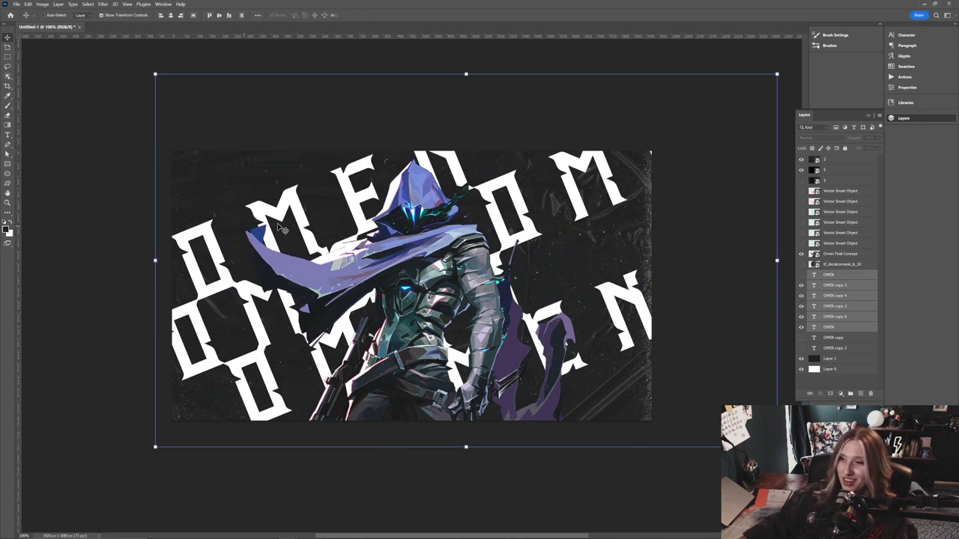
Duplicate the lower tilted OMEN row to continue the pattern at the canvas's right edge and in its lower right area
left_click(819, 317)
left_click(824, 285)
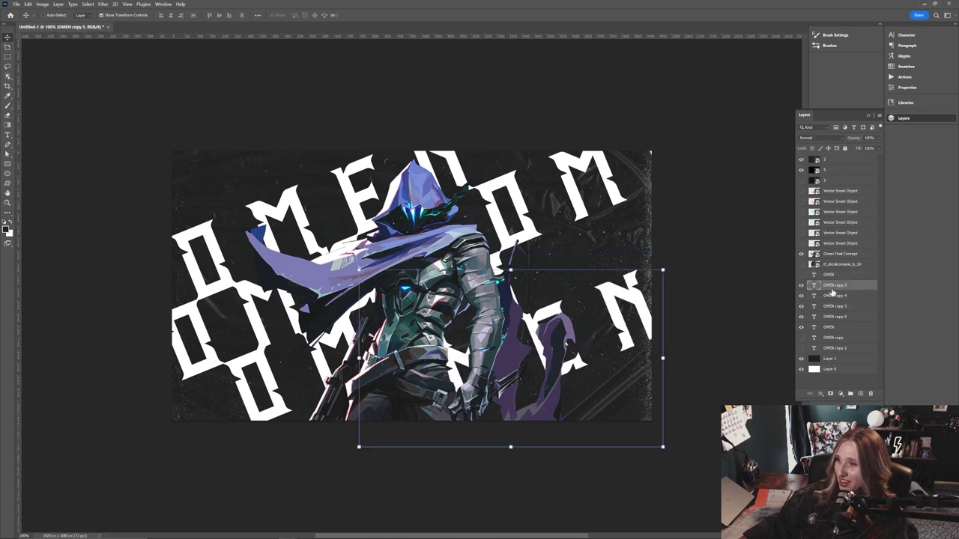
left_click_drag(602, 330, 779, 246)
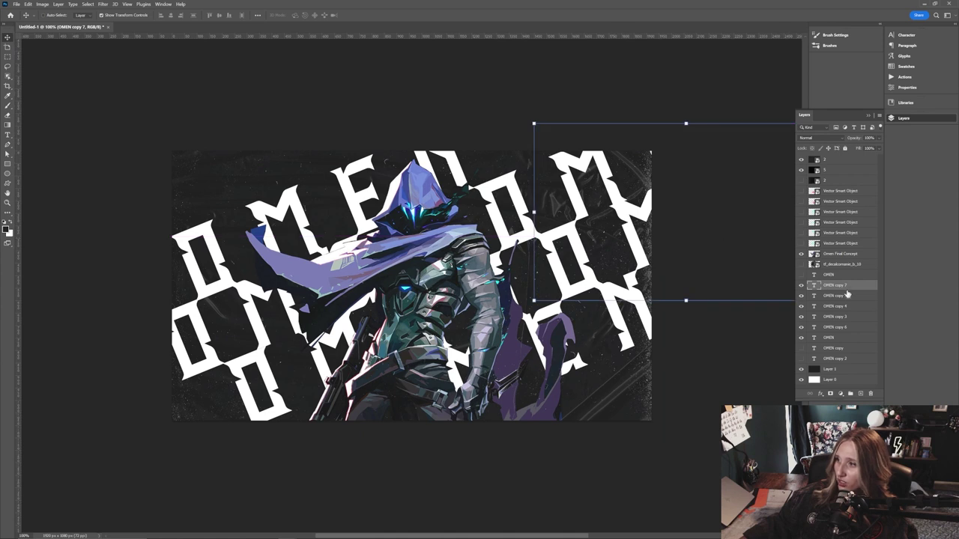
left_click(801, 286)
left_click(802, 286)
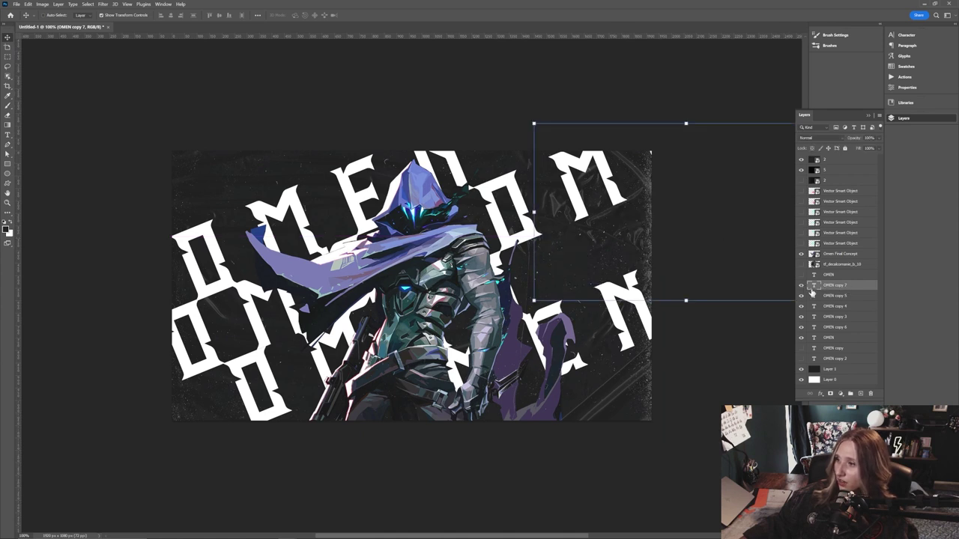
left_click_drag(717, 240, 570, 413)
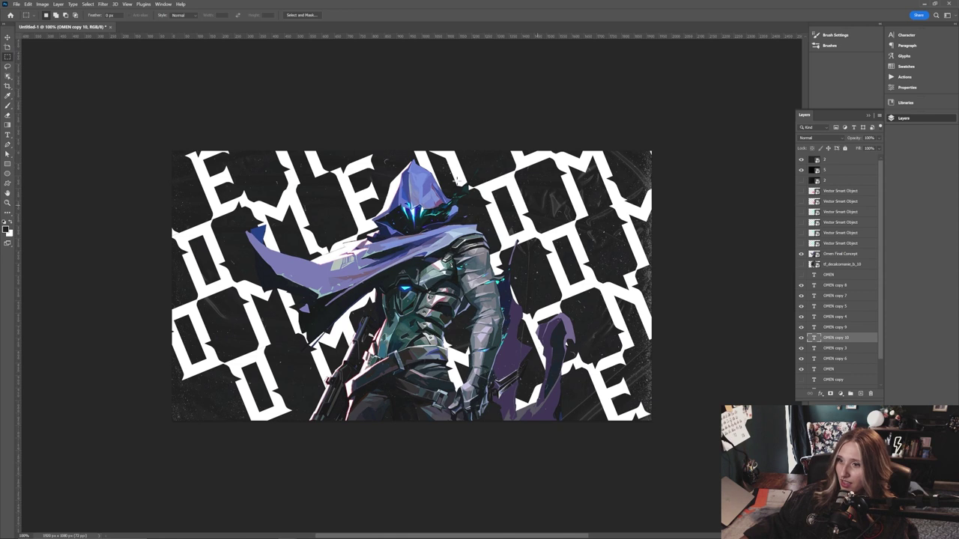
Check which parts of the pattern OMEN copies 3, 10 and 9 cover by selecting them and toggling their visibility
left_click(809, 349)
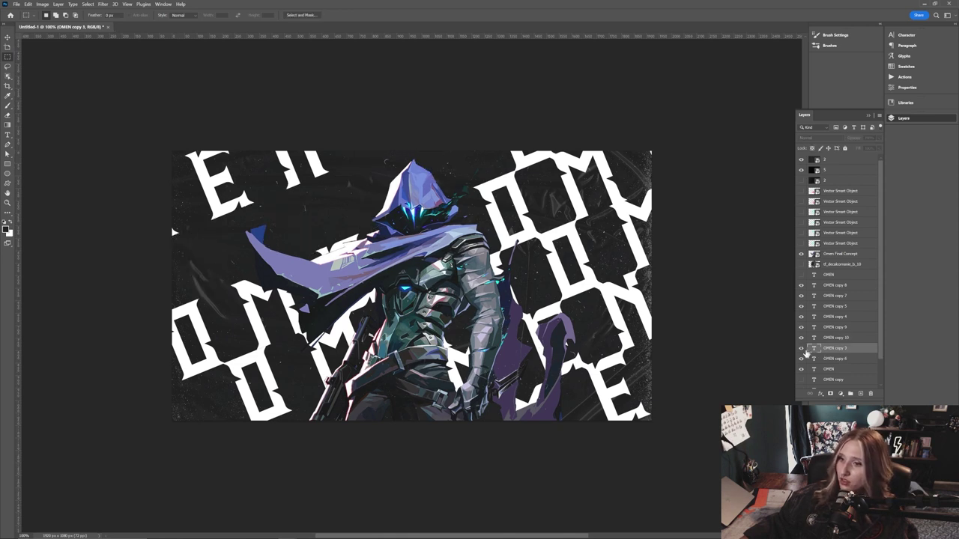
key("v")
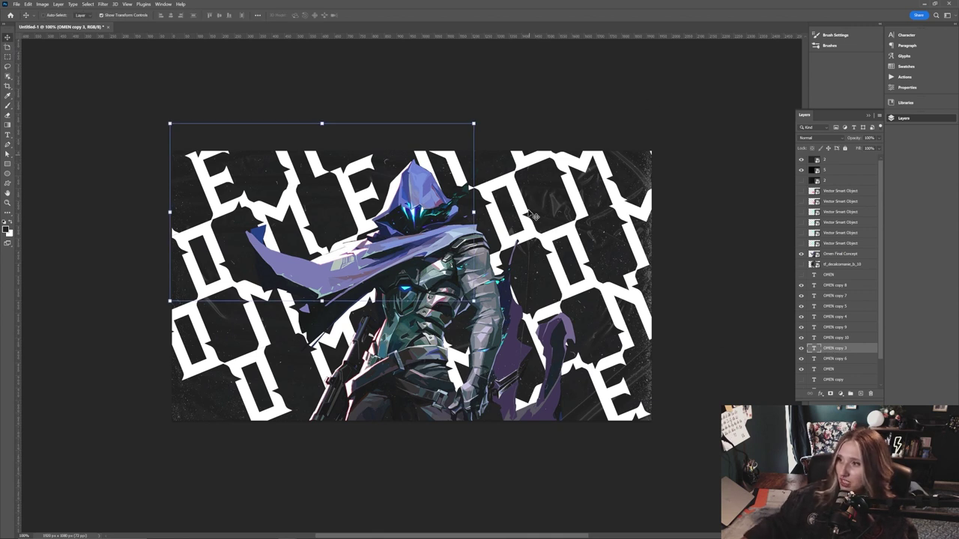
left_click(839, 338)
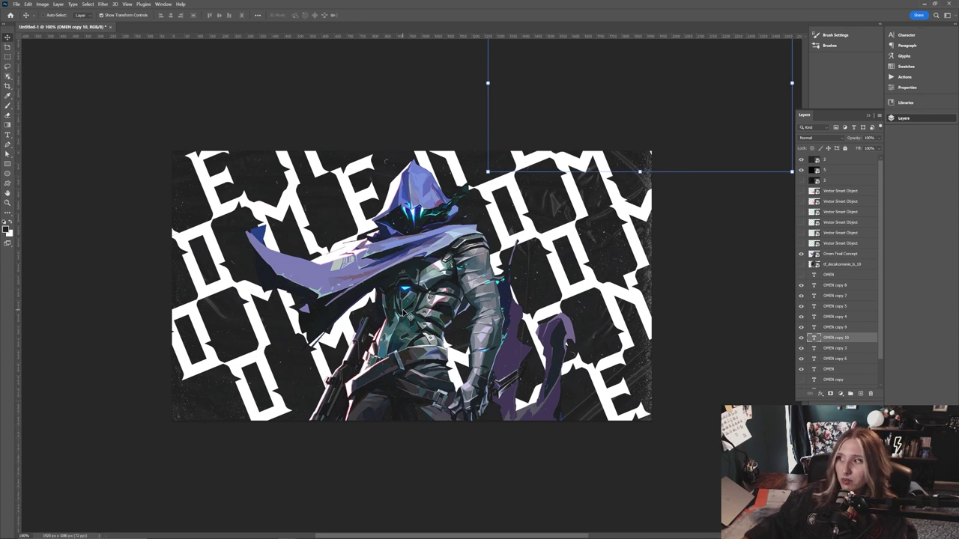
left_click(800, 328)
left_click(800, 328)
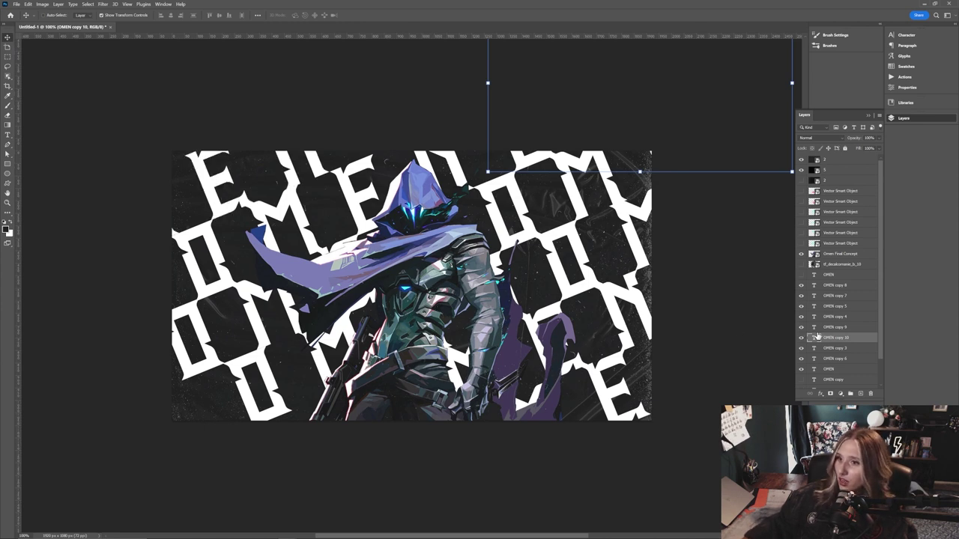
left_click(836, 329)
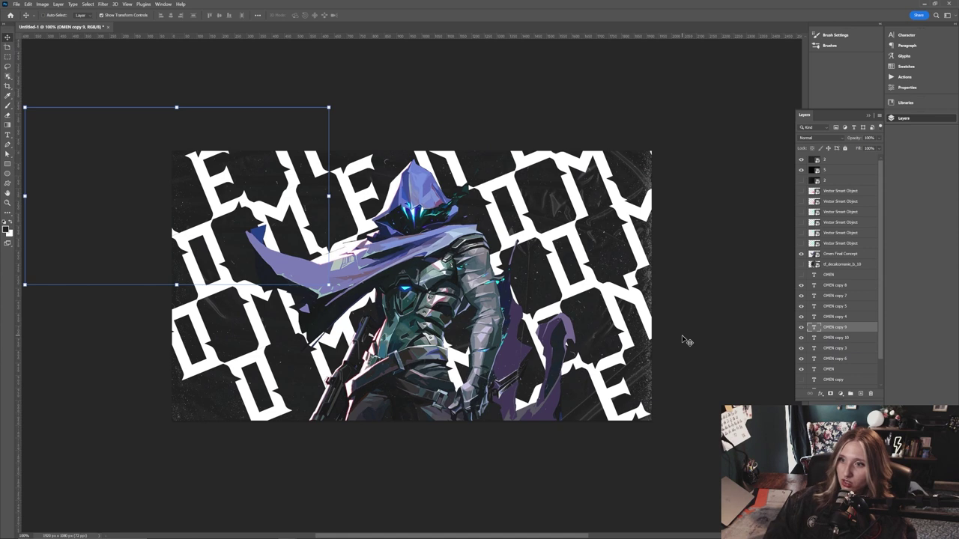
key("m")
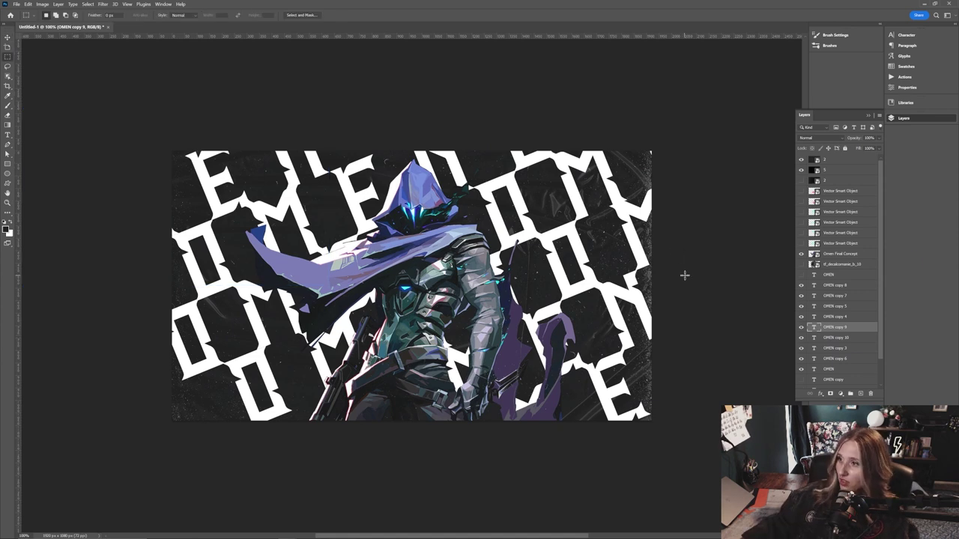
Group the visible tilted OMEN layers and add further copies to fill the remaining gaps along the canvas's lower edge
left_click(834, 285)
scroll(832, 337, "down", 2)
left_click(830, 338, "shift")
left_click(850, 393)
key("v")
left_click_drag(573, 264, 589, 245)
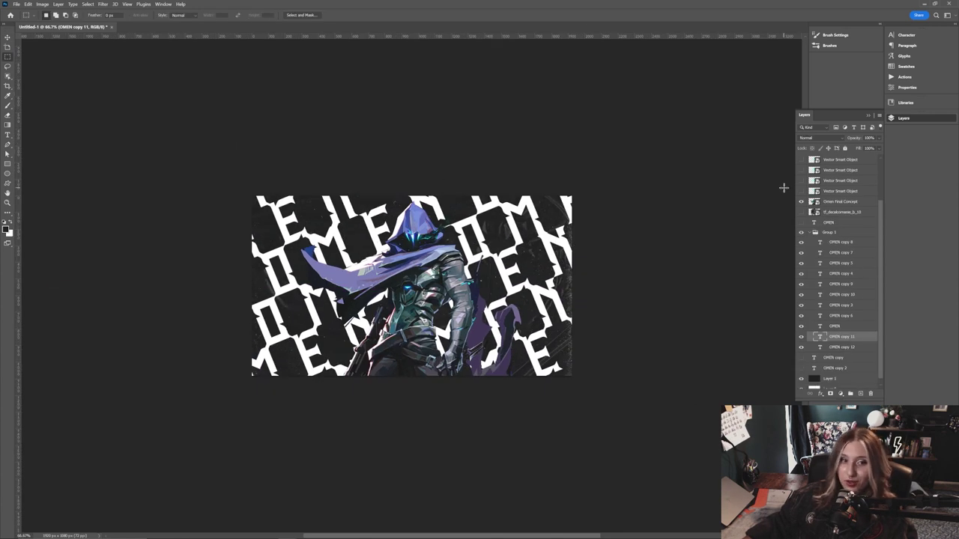
Remove the unused OMEN text layers outside the group and rename the group as TYPOGRAPHY
left_click(813, 233)
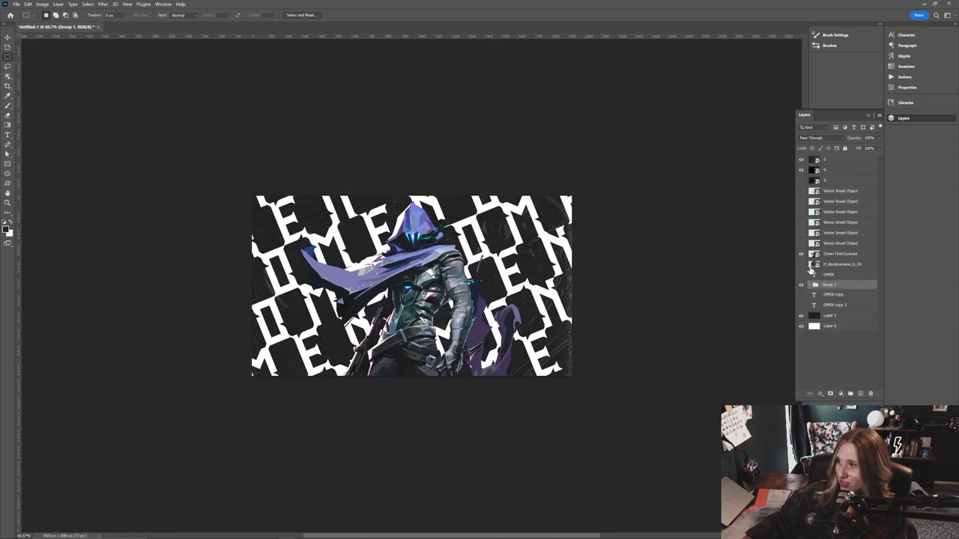
left_click(800, 286)
left_click(801, 286)
double_click(830, 274)
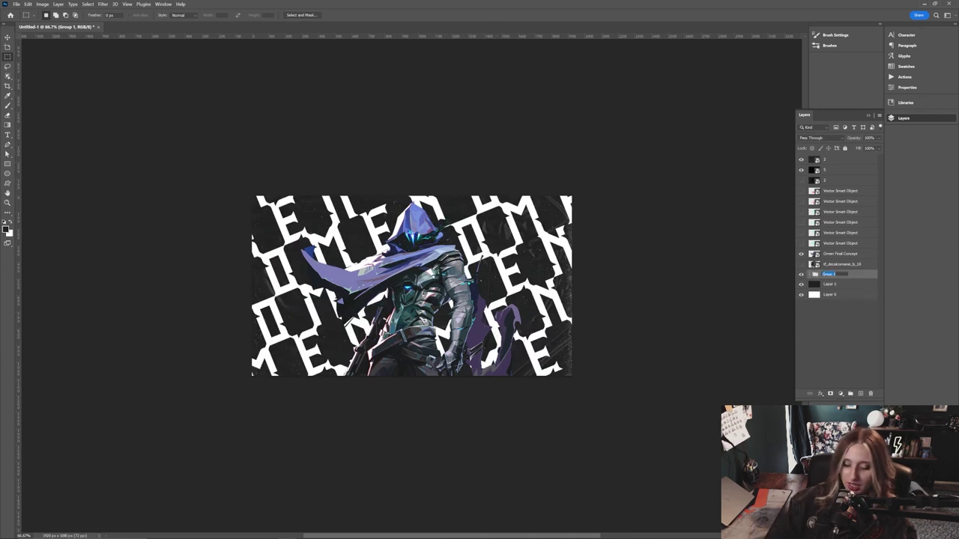
type("TYPOGRA")
type("PHY")
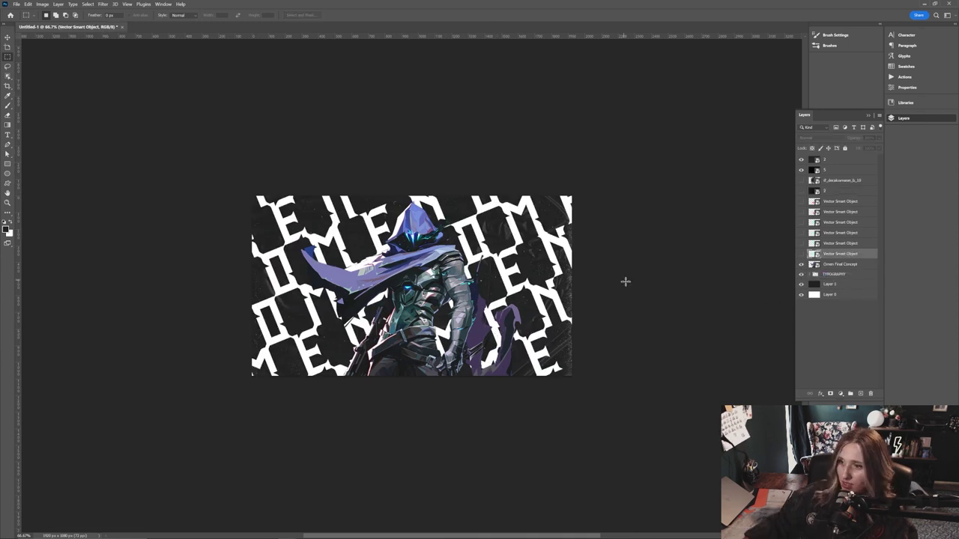
Try the lowest green smoke vector at a larger size over the left half of the canvas, then hide it
type("v")
left_click(801, 254)
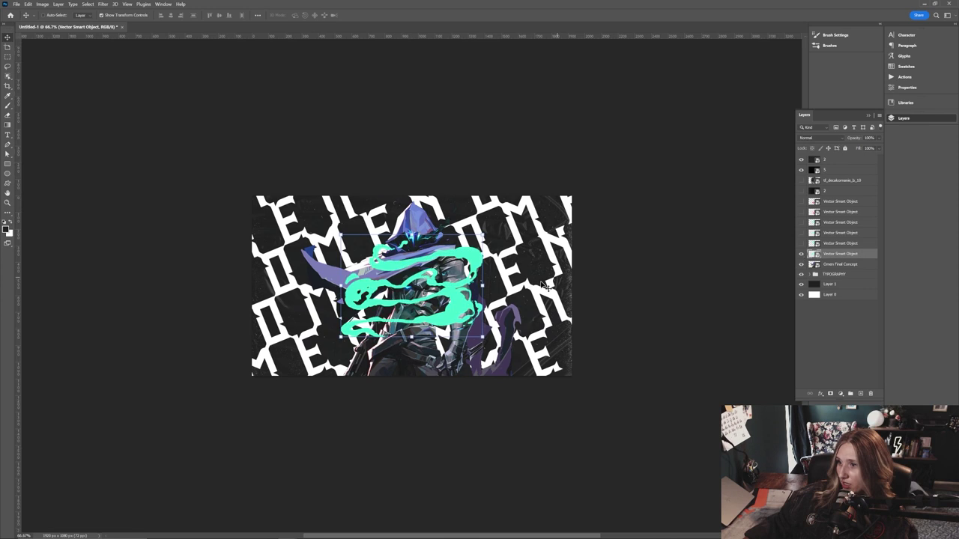
left_click_drag(483, 286, 548, 282)
left_click_drag(513, 309, 442, 315)
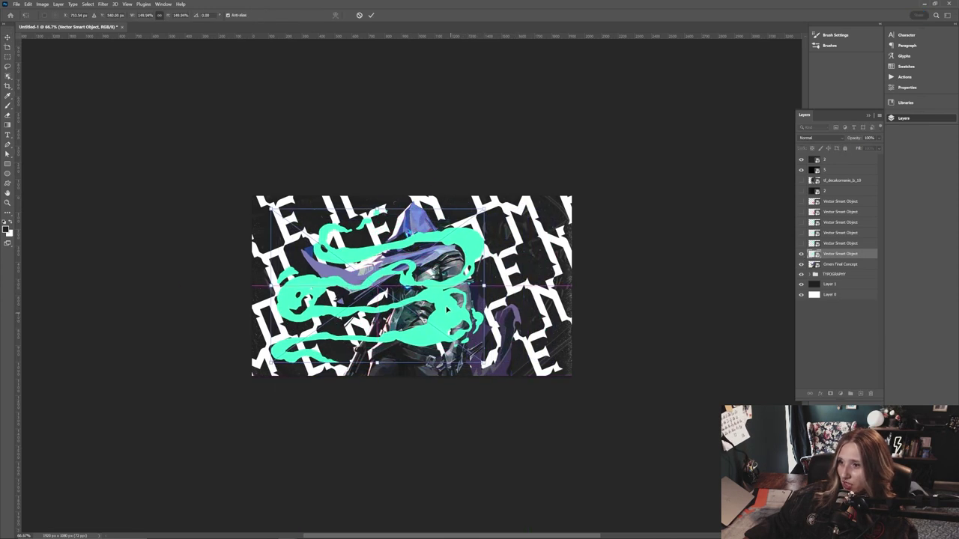
mouse_move(484, 287)
left_mouse_down()
mouse_move(377, 290)
mouse_move(377, 299)
left_mouse_up()
key("Return")
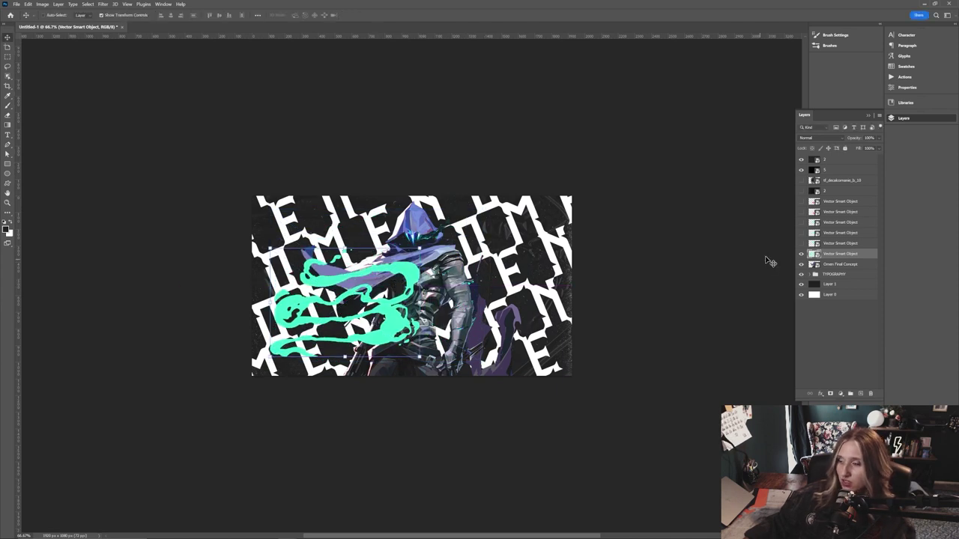
left_click(801, 254)
Show the next smoke vector, enlarge it, and place it at the canvas's left edge behind the character
left_click(801, 243)
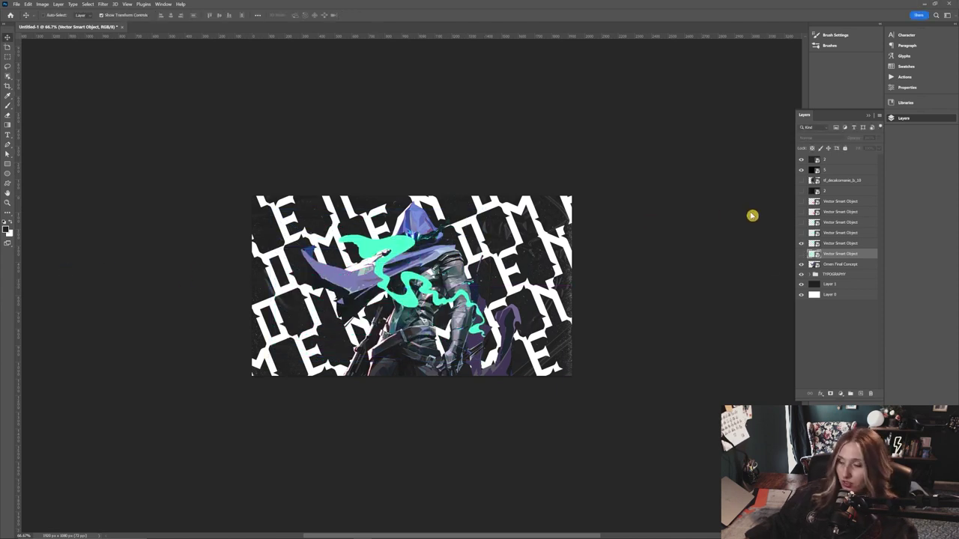
key("ctrl+0")
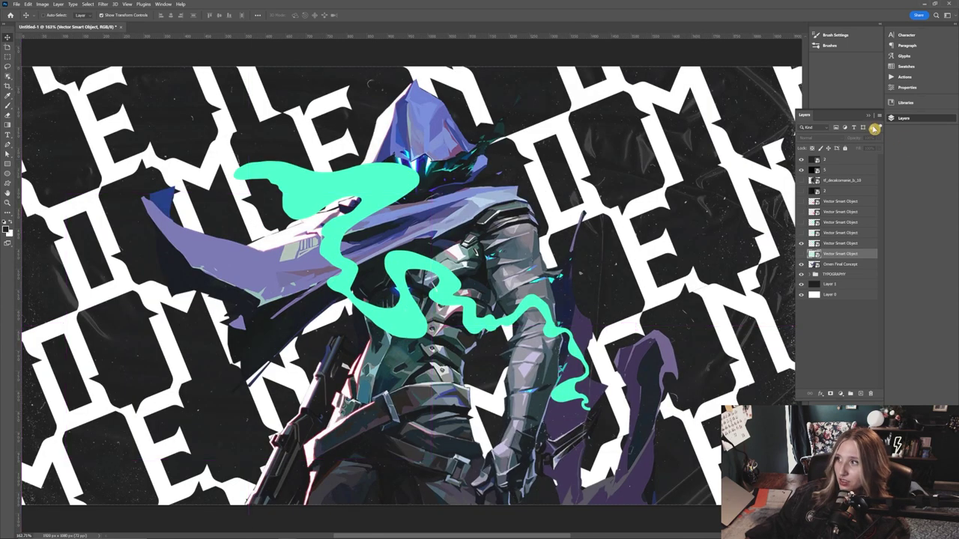
left_click_drag(796, 167, 787, 168)
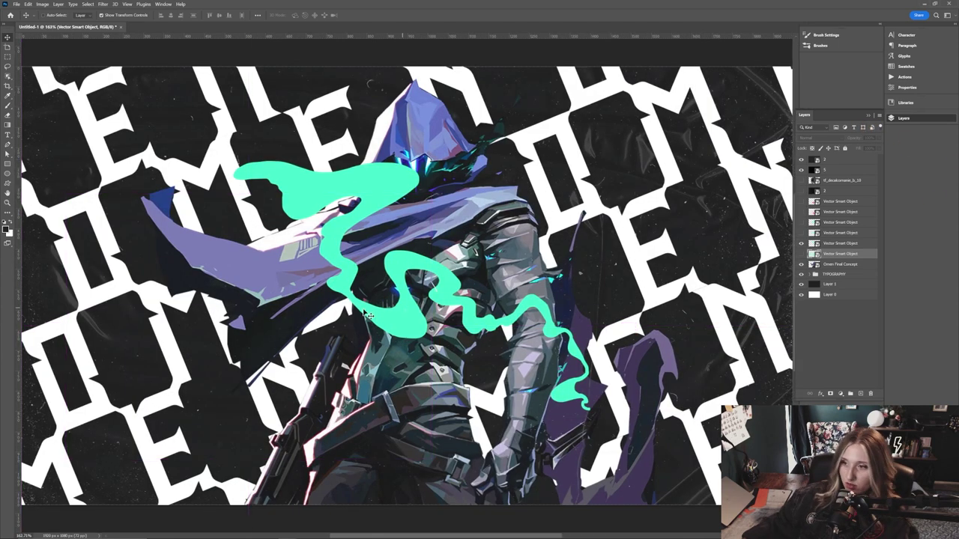
left_click(843, 245)
left_click_drag(397, 271, 276, 320)
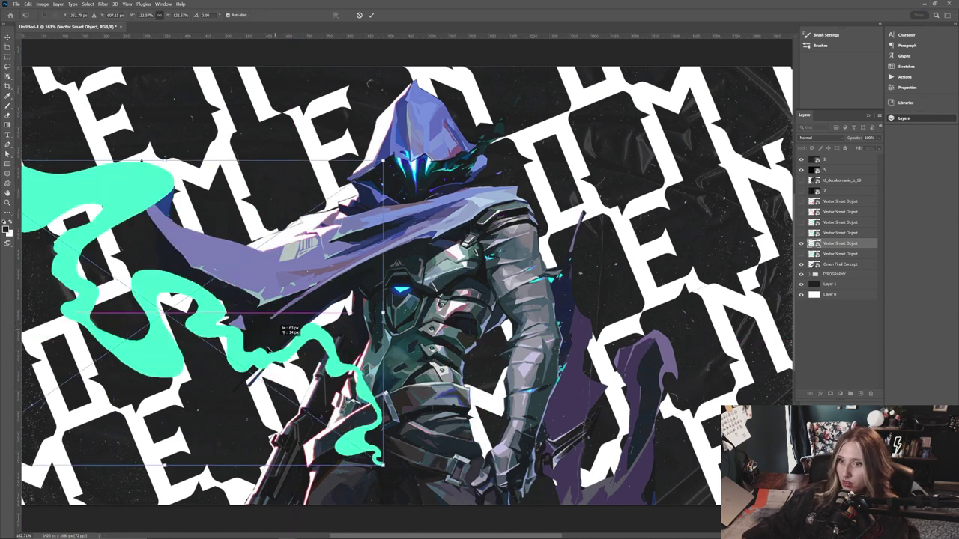
left_click_drag(292, 330, 300, 307)
key("Return")
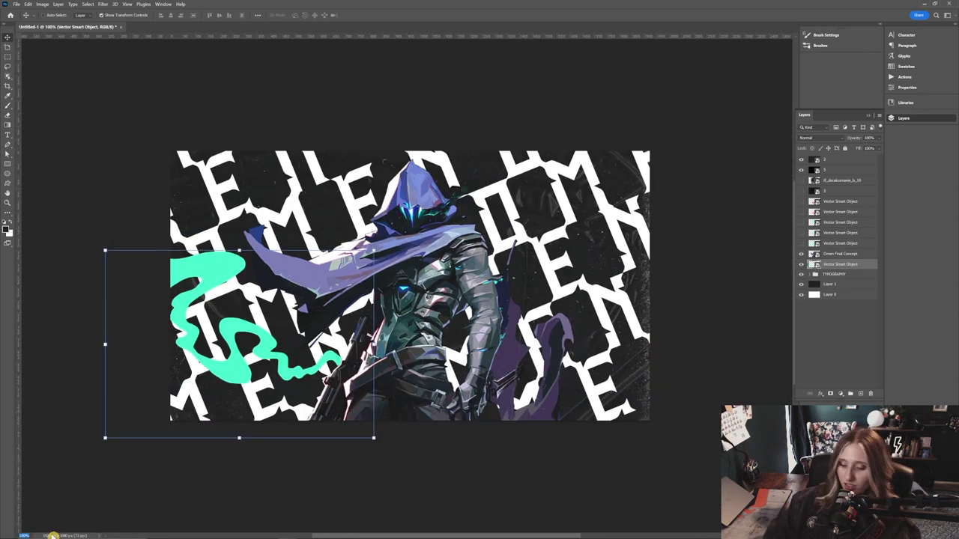
Set the canvas zoom to 130%
key("shift+Up")
key("Return")
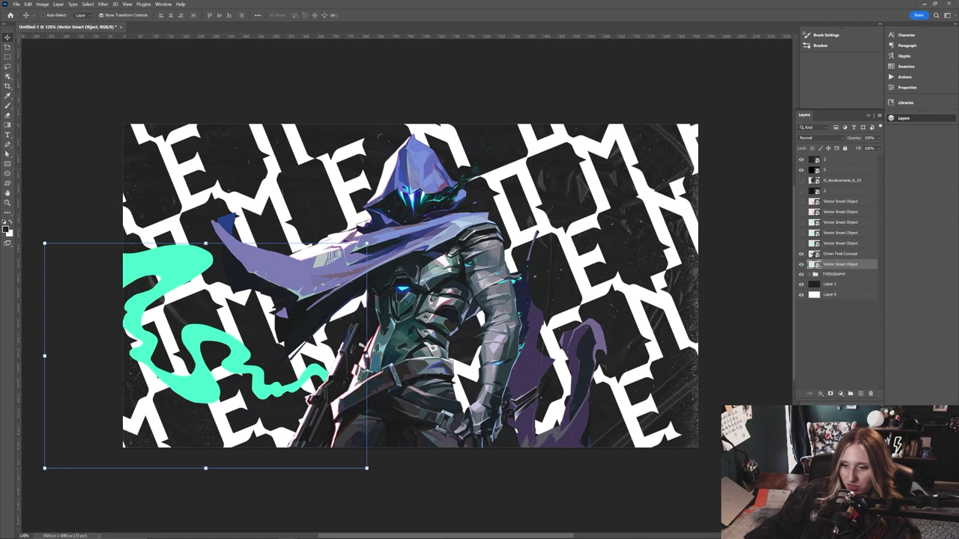
left_click(25, 536)
type("130")
key("Return")
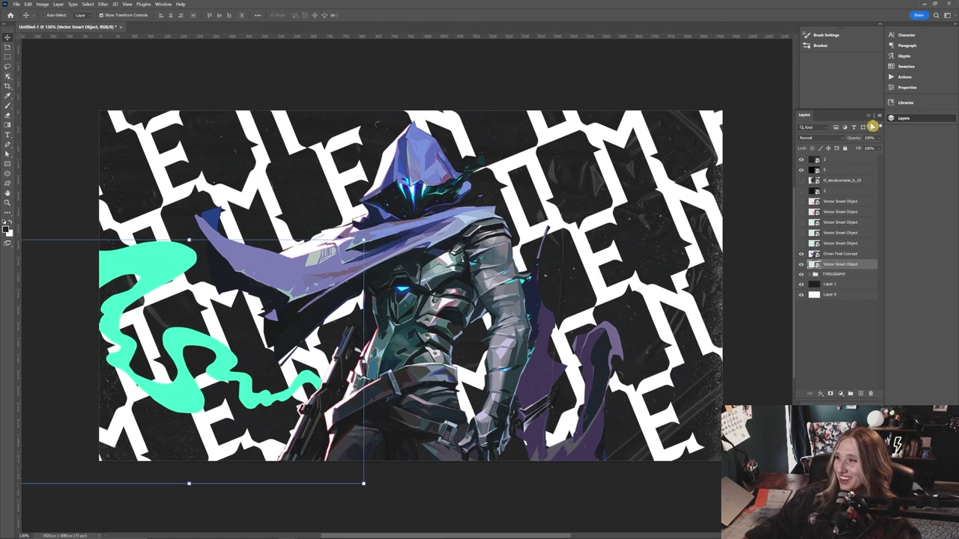
Move the smoke vector at the canvas's left edge slightly lower
left_click_drag(237, 362, 236, 370)
key("m")
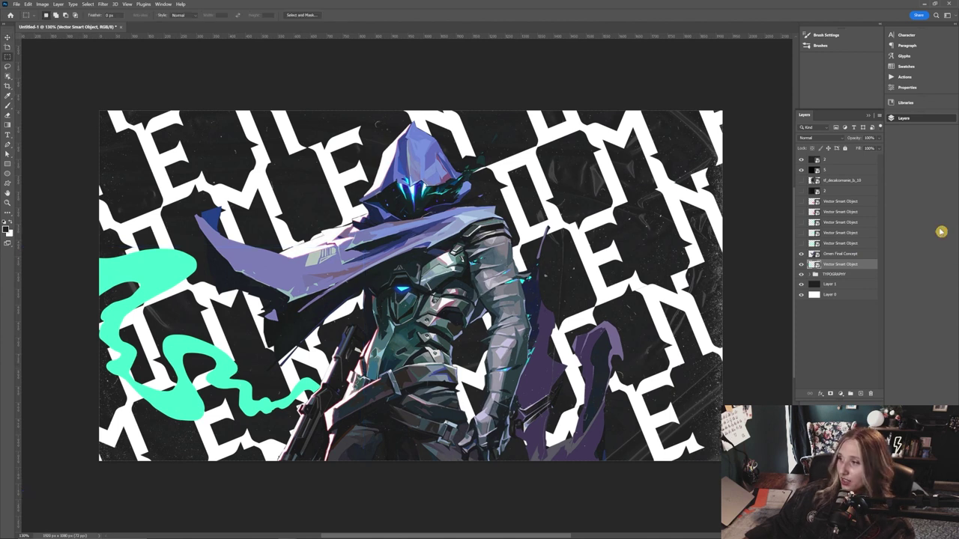
Show the next smoke vector, enlarge it to about 127%, tilt it slightly, and place it from the character's torso to the canvas's upper-right corner
left_click(800, 233)
left_click(836, 233)
key("v")
left_click_drag(564, 257, 714, 287)
left_click_drag(714, 214, 796, 161)
left_click_drag(652, 264, 682, 264)
left_click_drag(760, 115, 664, 240)
left_click_drag(716, 382, 696, 399)
left_click_drag(633, 330, 644, 325)
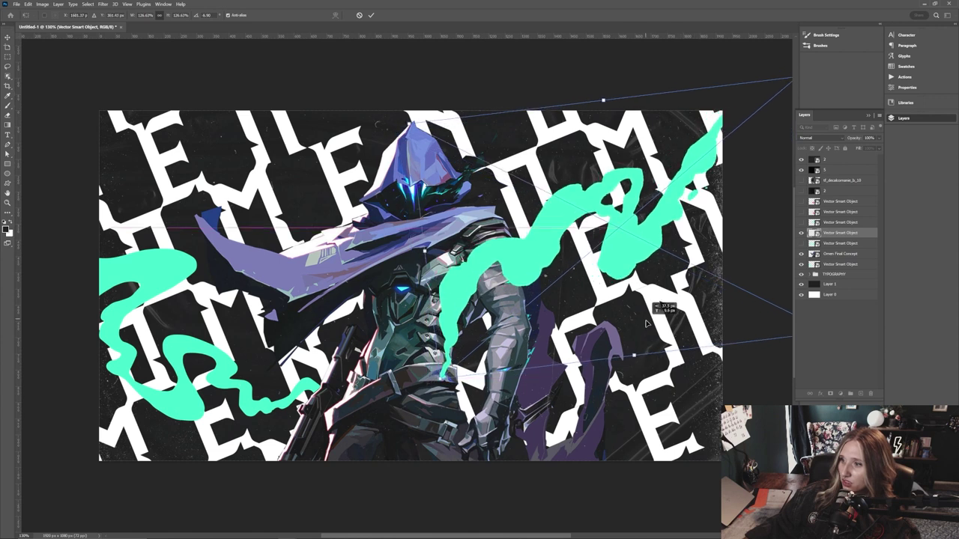
key("Return")
Hide the right-hand smoke vector and try the next smoke vector above it, enlarged across the whole character
left_click(800, 233)
left_click(800, 222)
left_click(838, 223)
left_click_drag(567, 187, 513, 414)
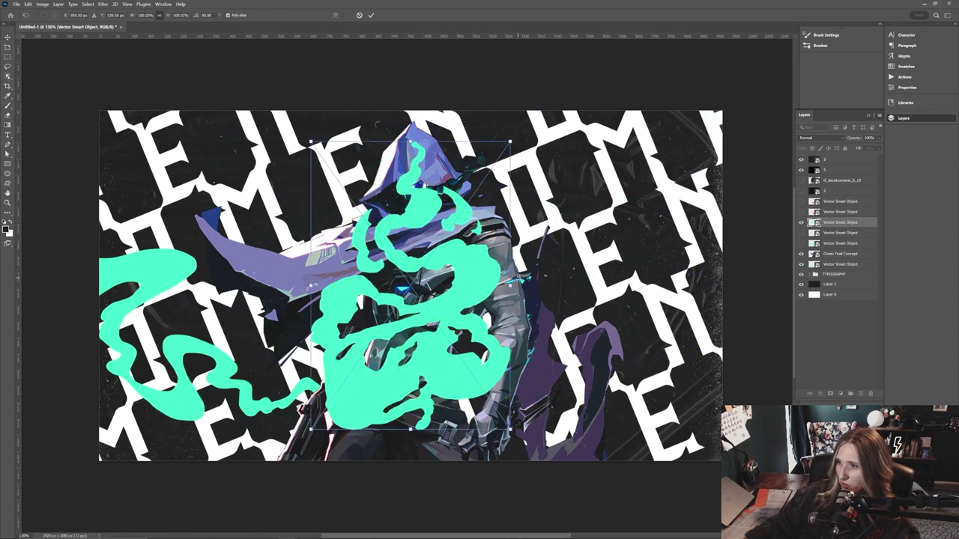
left_click_drag(511, 286, 687, 287)
left_click_drag(570, 306, 402, 320)
left_click_drag(517, 300, 517, 324)
key("Return")
Try the large smoke vector behind the character at about 247%, repositioned around the figure, then hide it
left_click_drag(845, 225, 841, 265)
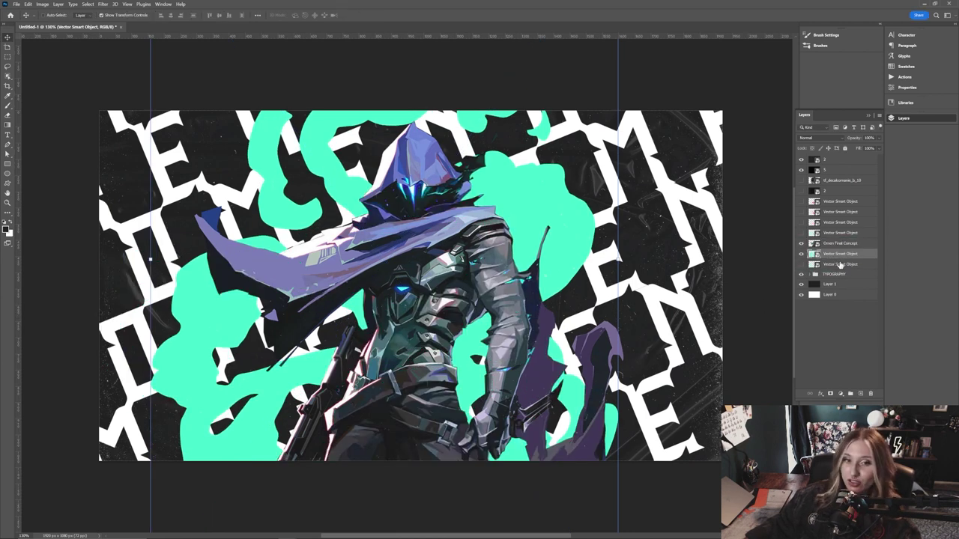
left_click(800, 254)
left_click(801, 253)
left_click_drag(616, 262, 642, 260)
left_click_drag(608, 296, 542, 307)
key("ctrl+minus")
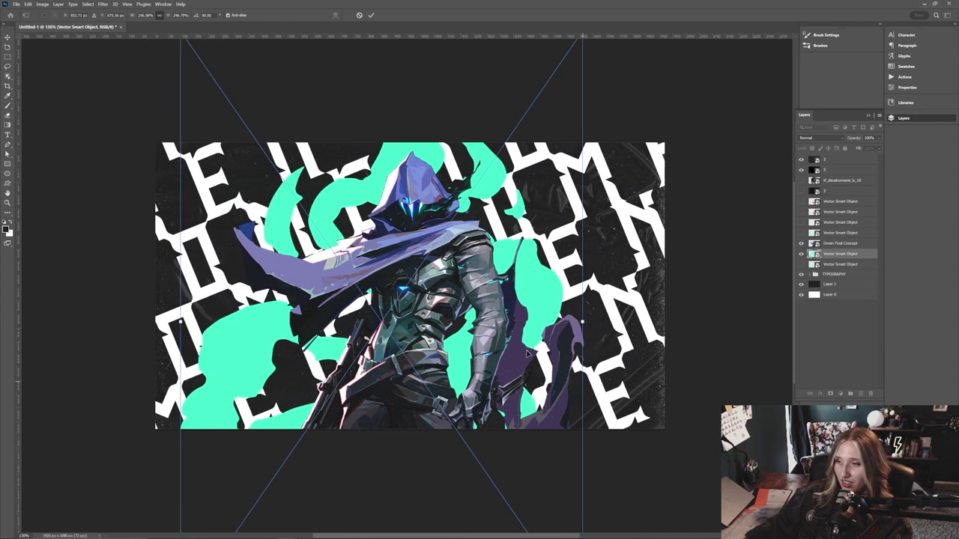
mouse_move(494, 274)
left_mouse_down()
mouse_move(503, 249)
mouse_move(497, 283)
mouse_move(509, 283)
left_mouse_up()
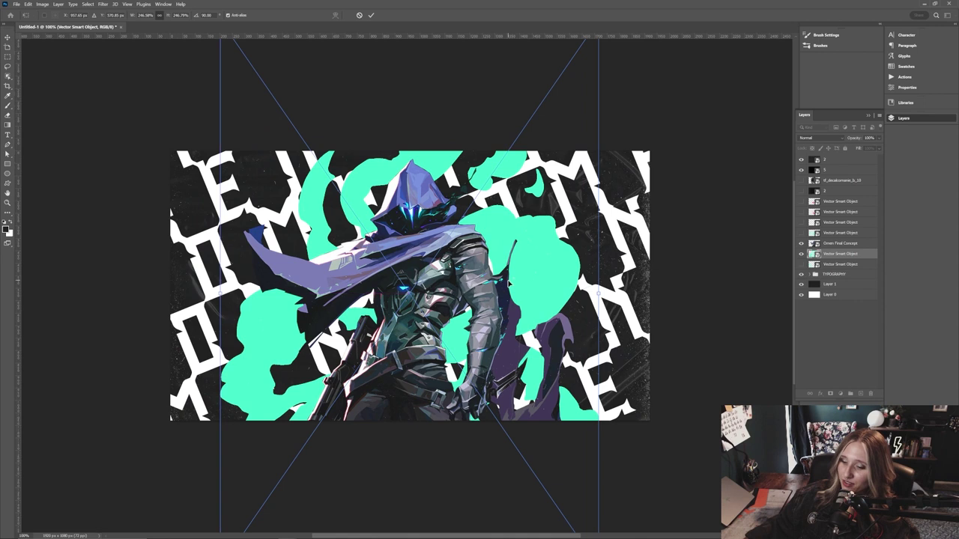
key("Return")
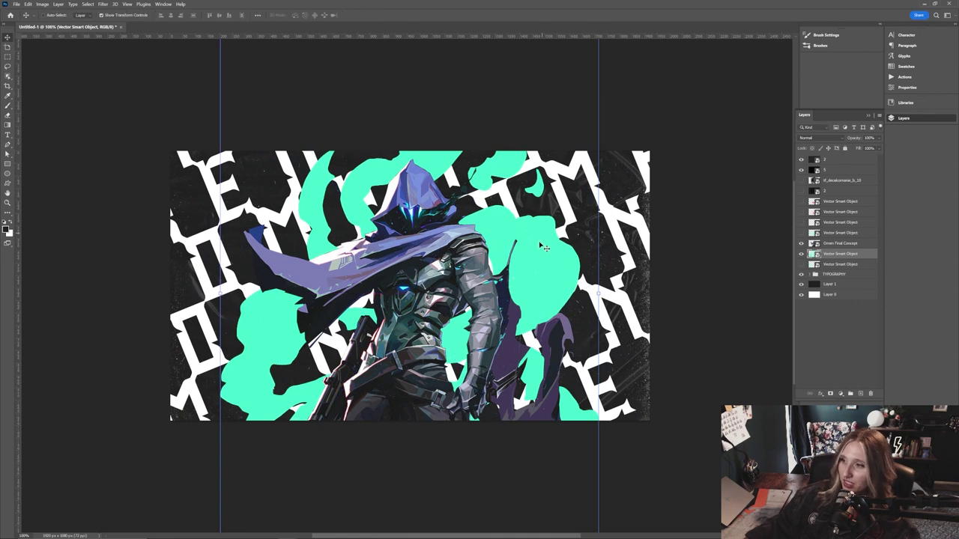
left_click(801, 253)
left_click(801, 254)
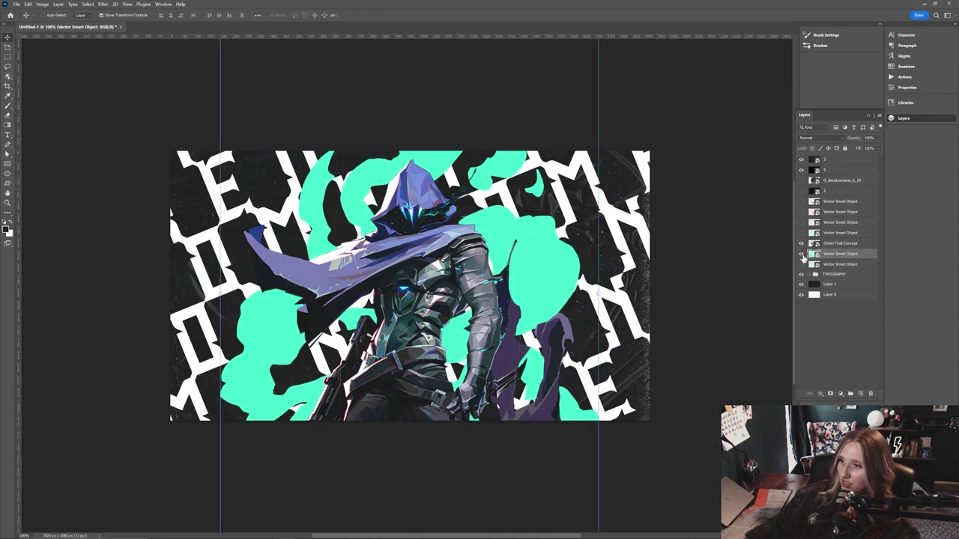
left_click(800, 254)
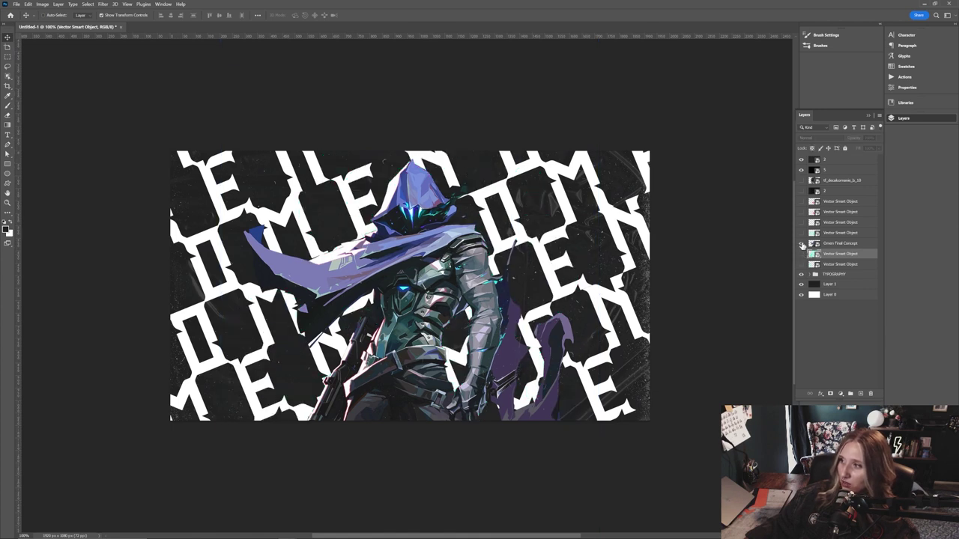
Preview the swirling smoke vector, and show the left-edge and right-hand smoke vectors again
left_click(801, 236)
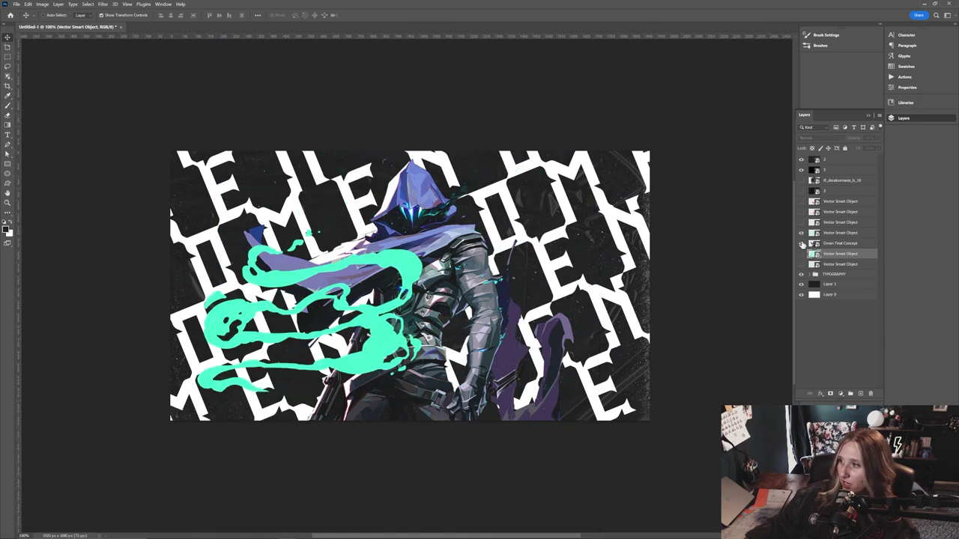
left_click(800, 234)
left_click(801, 264)
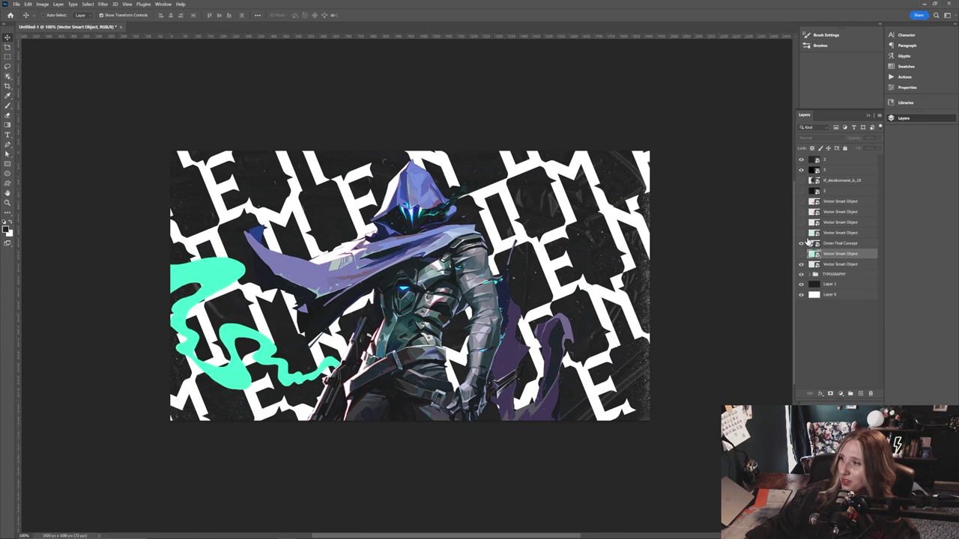
left_click(800, 237)
left_click(801, 237)
left_click(801, 224)
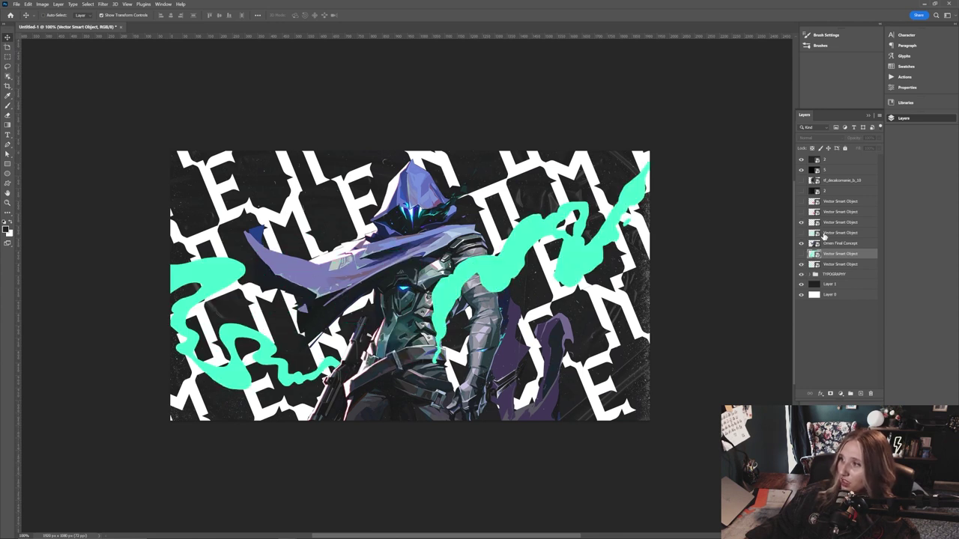
Show the swirling smoke vector behind the character, scale it to about 169%, rotate it about 34°, and place it over the canvas's left half
left_click(827, 236)
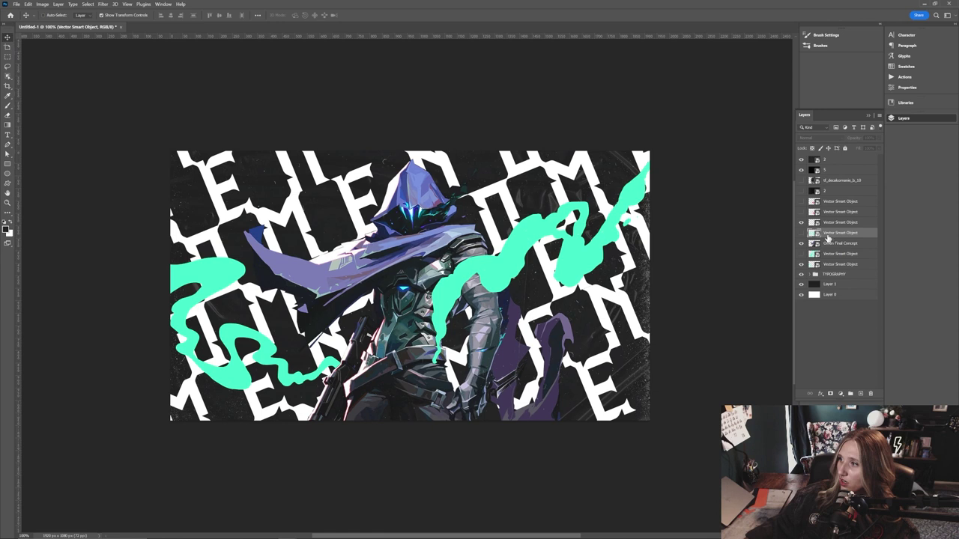
left_click(801, 233)
mouse_move(831, 236)
left_mouse_down()
mouse_move(838, 266)
mouse_move(836, 249)
left_mouse_up()
left_click_drag(334, 388, 368, 425)
left_click_drag(391, 374, 441, 320)
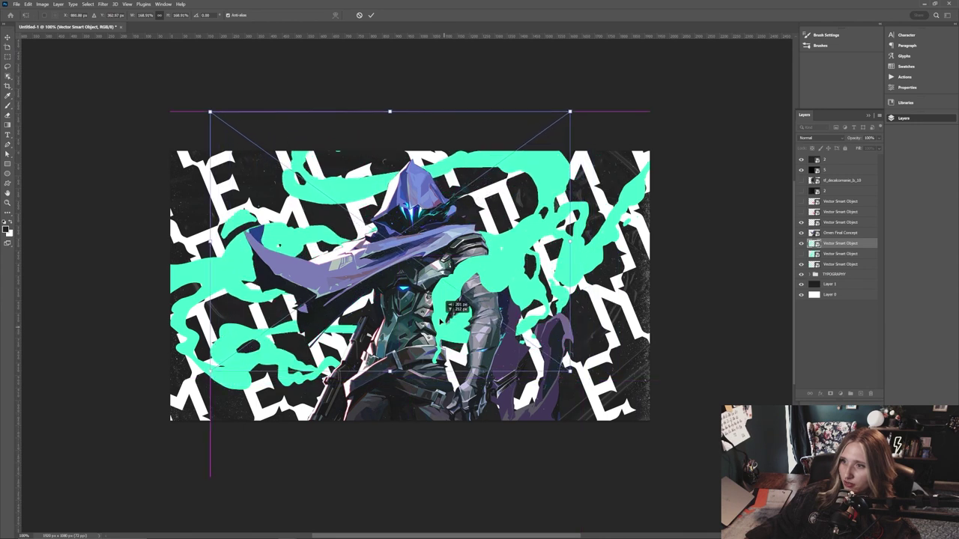
left_click_drag(583, 341, 318, 154)
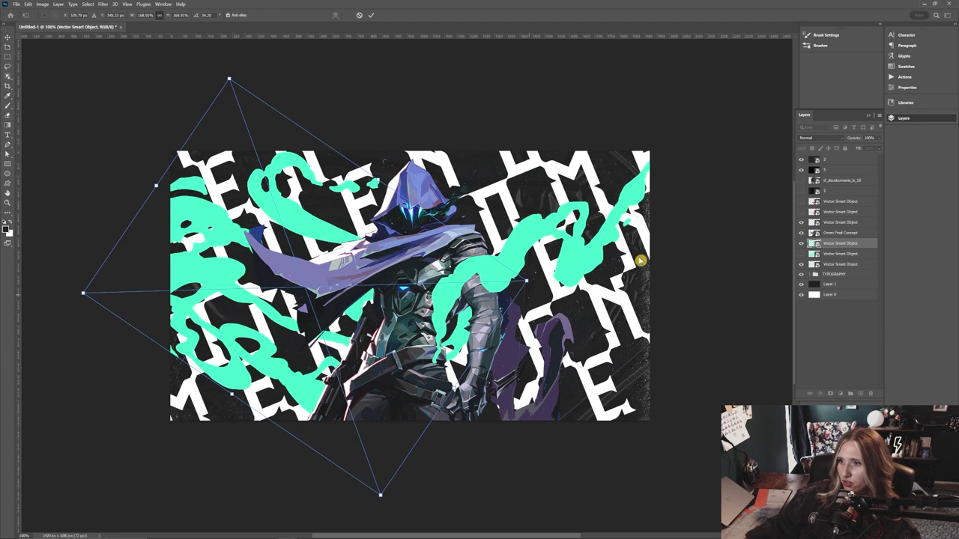
key("Return")
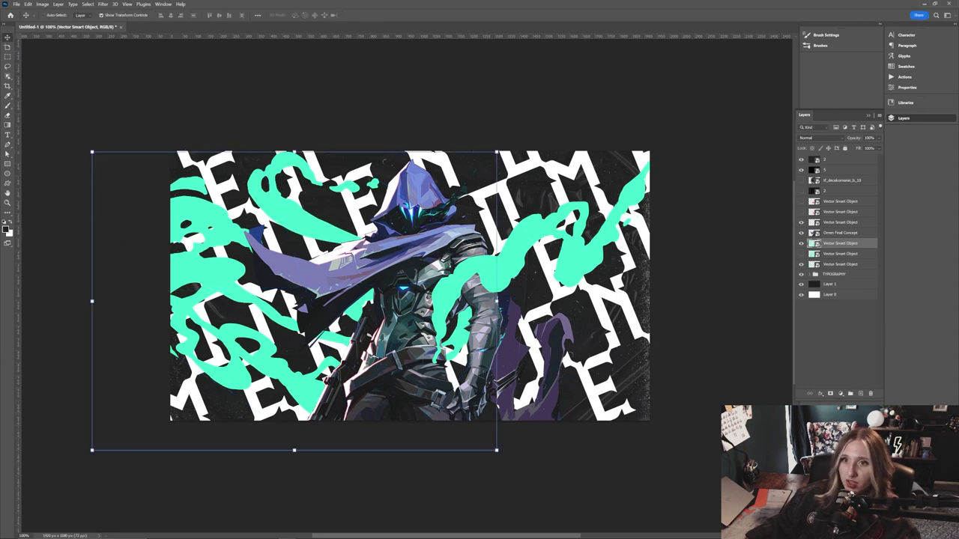
Lasso the swirl beside the character's hood and mask the swirling smoke vector to that selection
left_click(8, 66)
mouse_move(241, 155)
left_mouse_down()
mouse_move(248, 216)
mouse_move(406, 150)
left_mouse_up()
left_click(829, 393)
Compare the composition with the masked swirl and the Omen Final Concept artwork each switched off and on
left_click(801, 245)
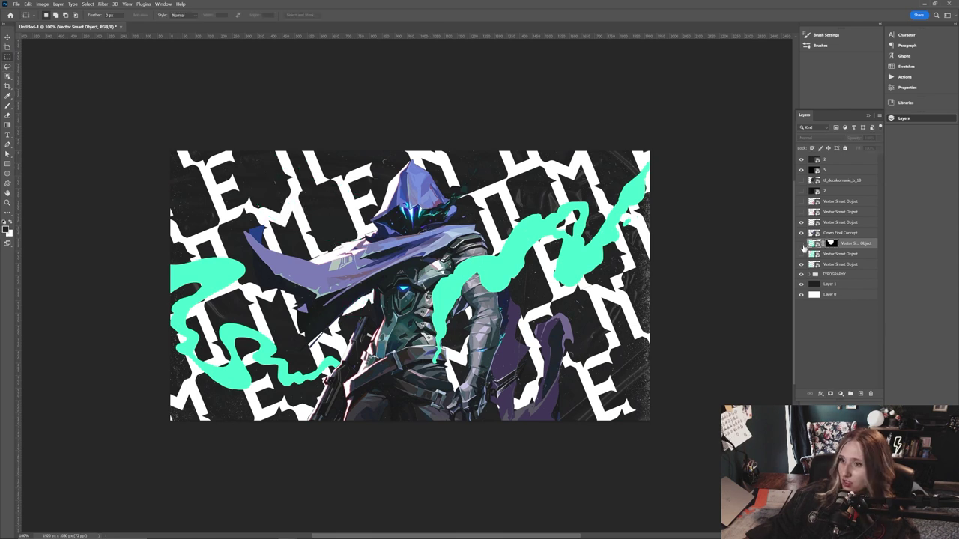
left_click(801, 244)
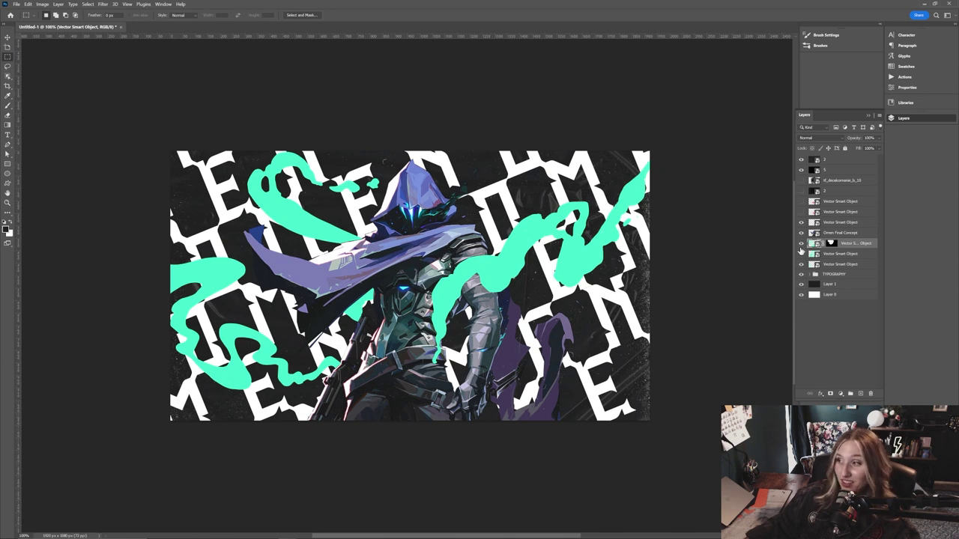
left_click(801, 244)
left_click(801, 244)
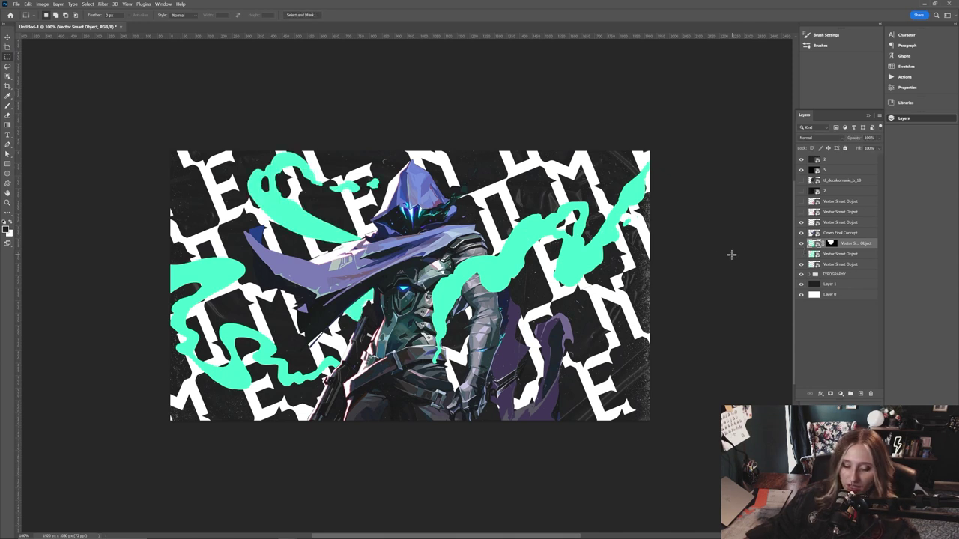
left_click(801, 245)
left_click(800, 244)
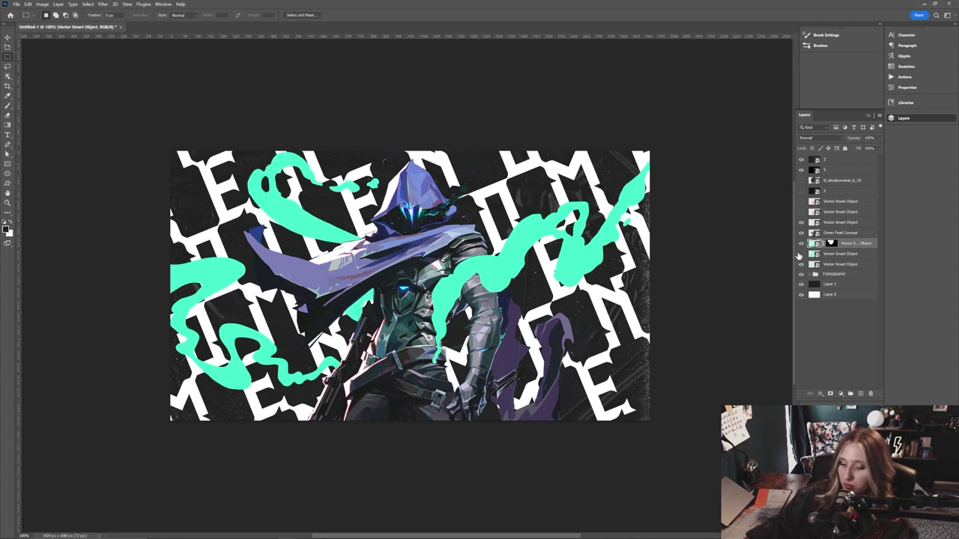
left_click(801, 244)
left_click(801, 244)
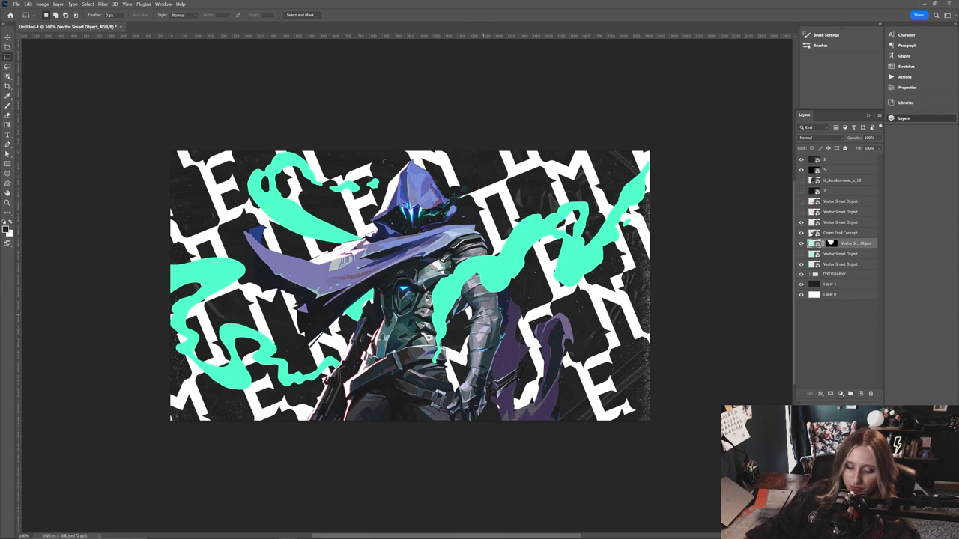
key("v")
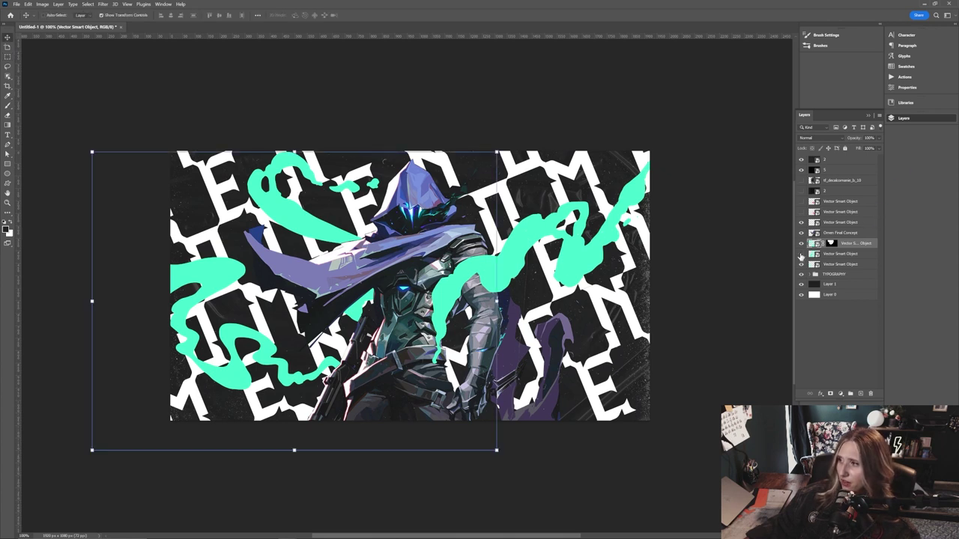
left_click(837, 233)
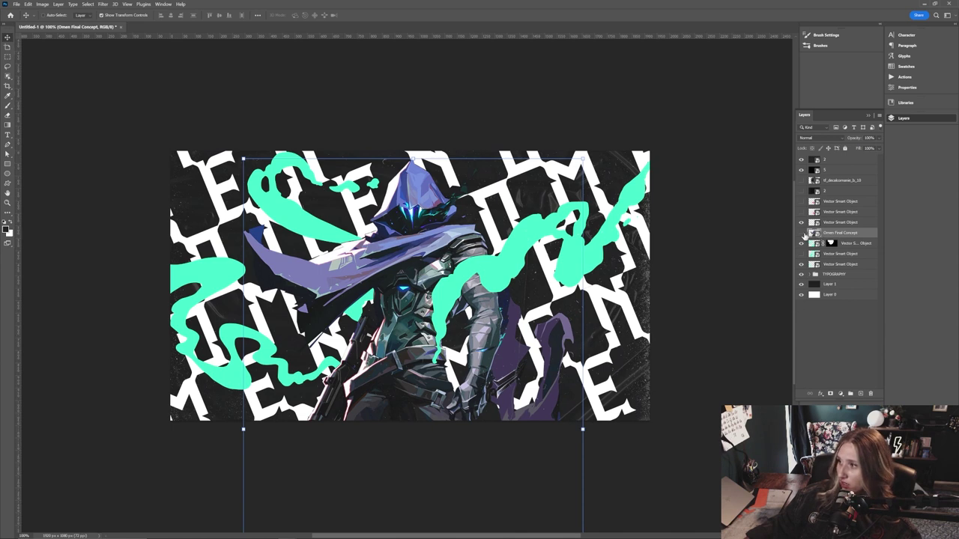
left_click(801, 233)
left_click(800, 233)
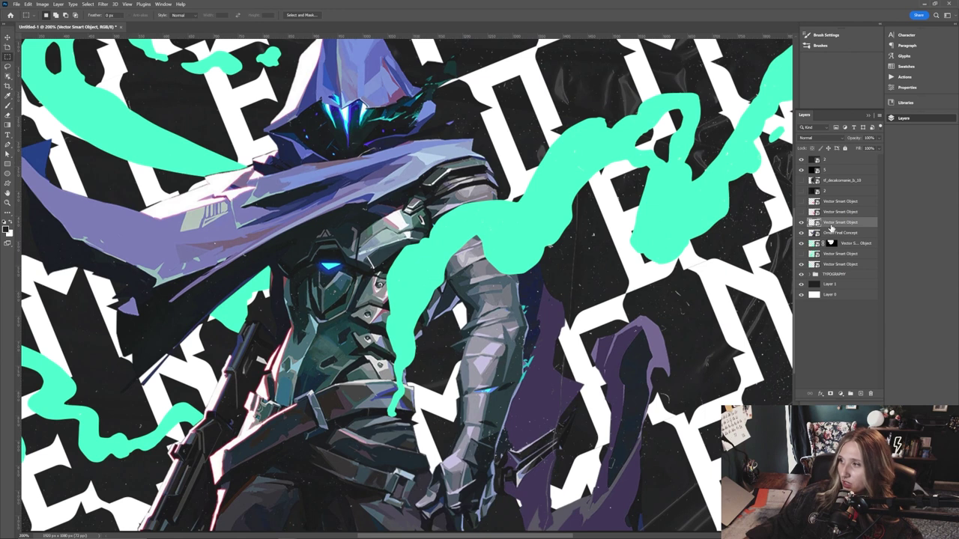
Add layer masks to the right-hand smoke vector, the Omen Final Concept artwork, and the left-edge smoke vector
left_click(830, 394)
left_click(844, 237)
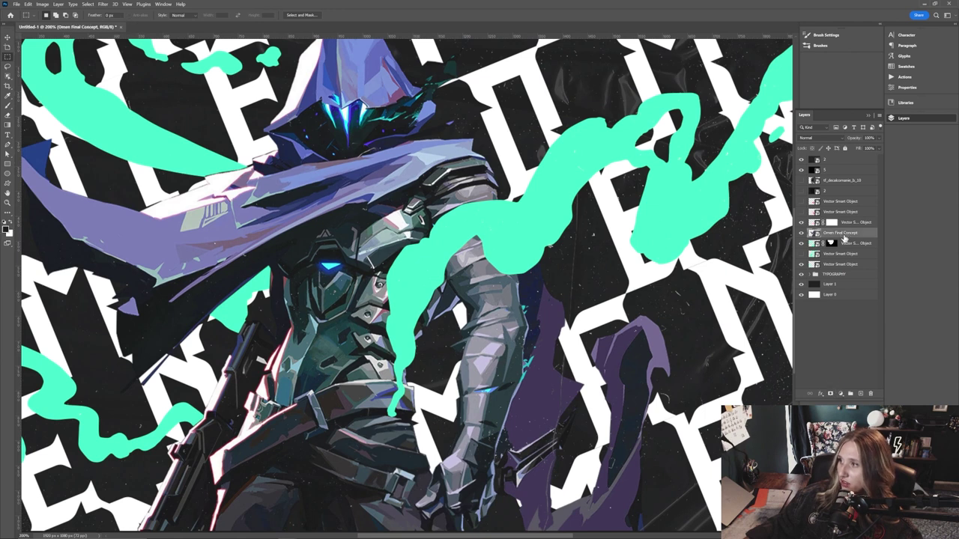
left_click(830, 393)
left_click(801, 243)
left_click(801, 243)
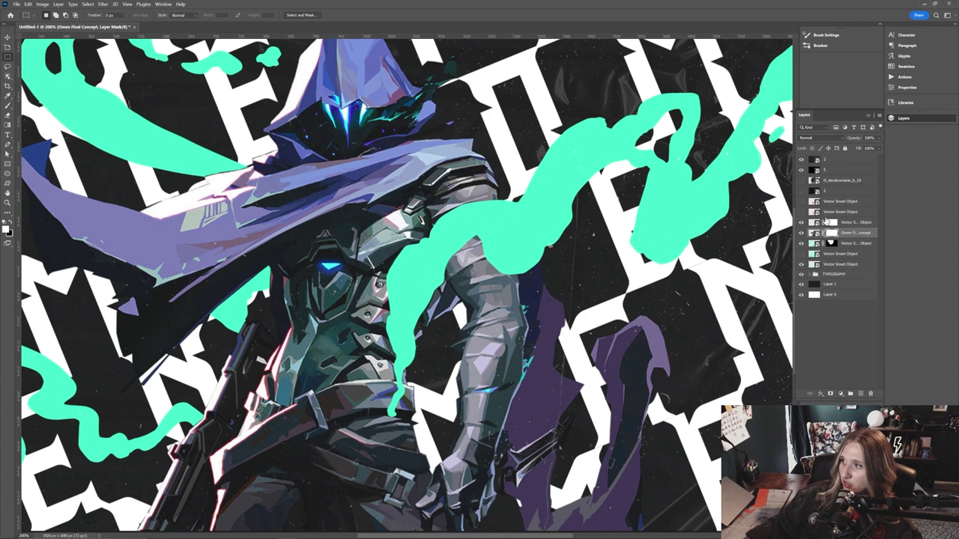
left_click(827, 266)
left_click(830, 394)
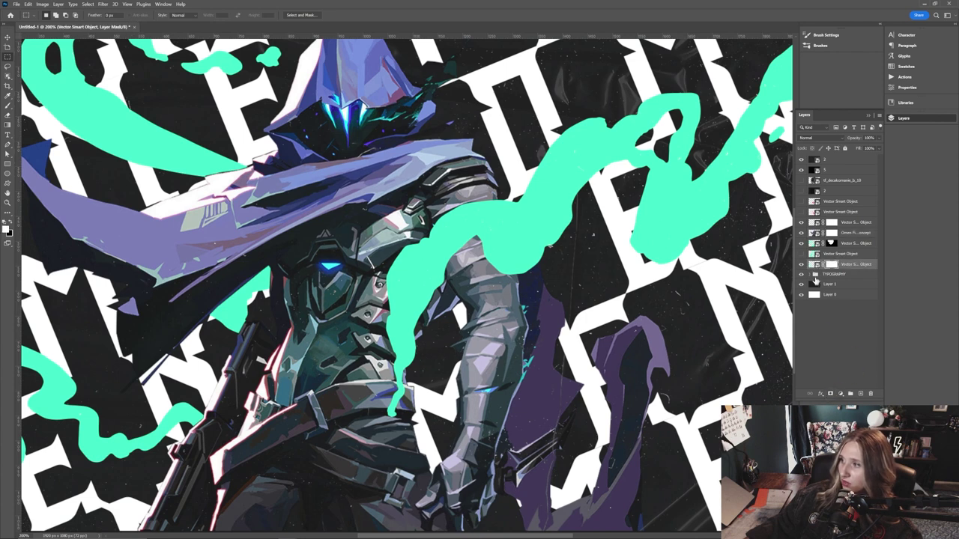
Load the character's outline as a selection and activate the right-hand smoke vector's layer mask
left_click_drag(550, 237, 525, 222)
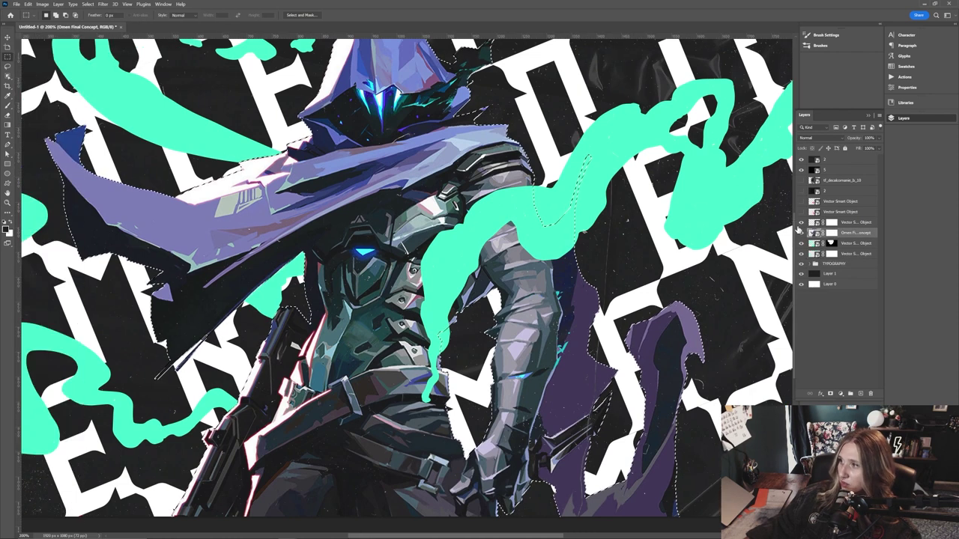
left_click(802, 222)
left_click(801, 223)
left_click_drag(586, 145, 571, 172)
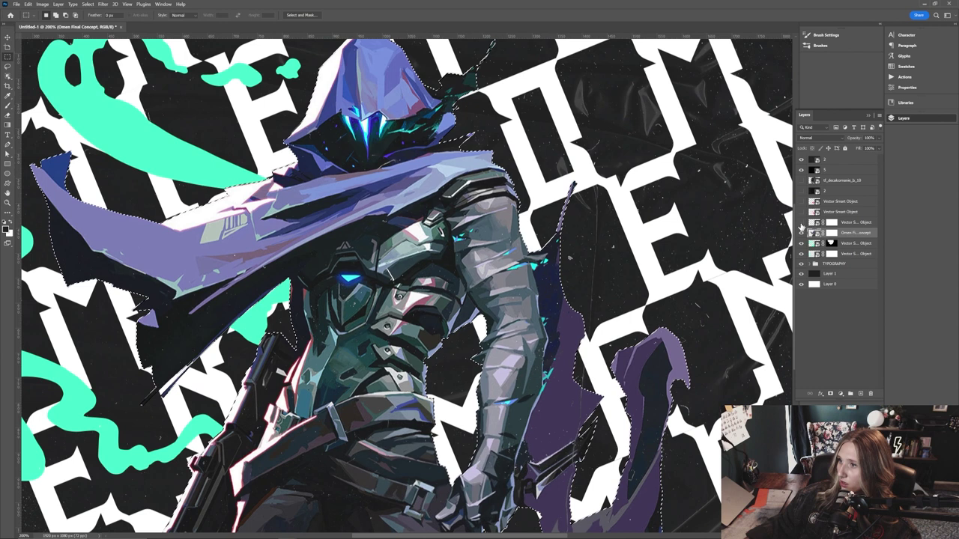
left_click(832, 222)
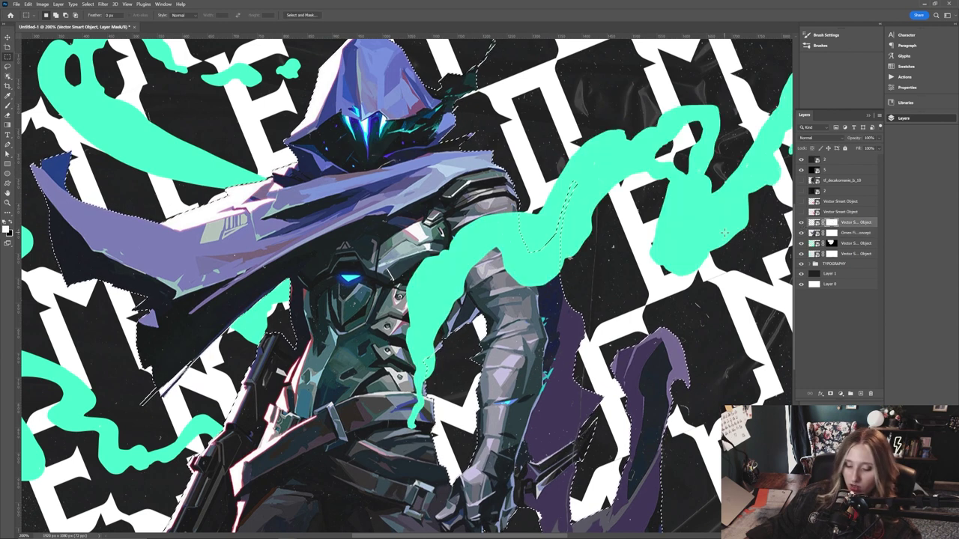
Paint black on the mask with a smaller hard round brush to hide the smoke's lower tail over the character's torso
key("b")
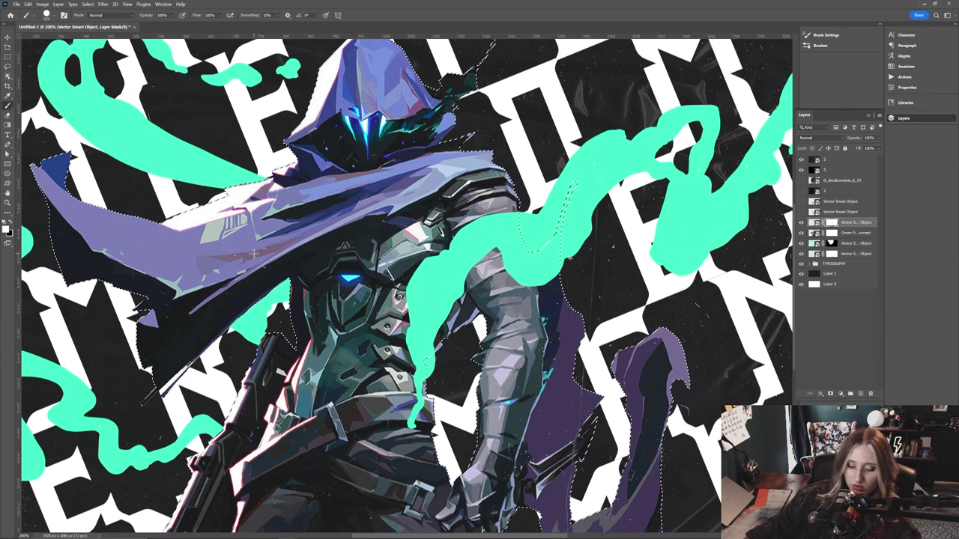
right_click(307, 243)
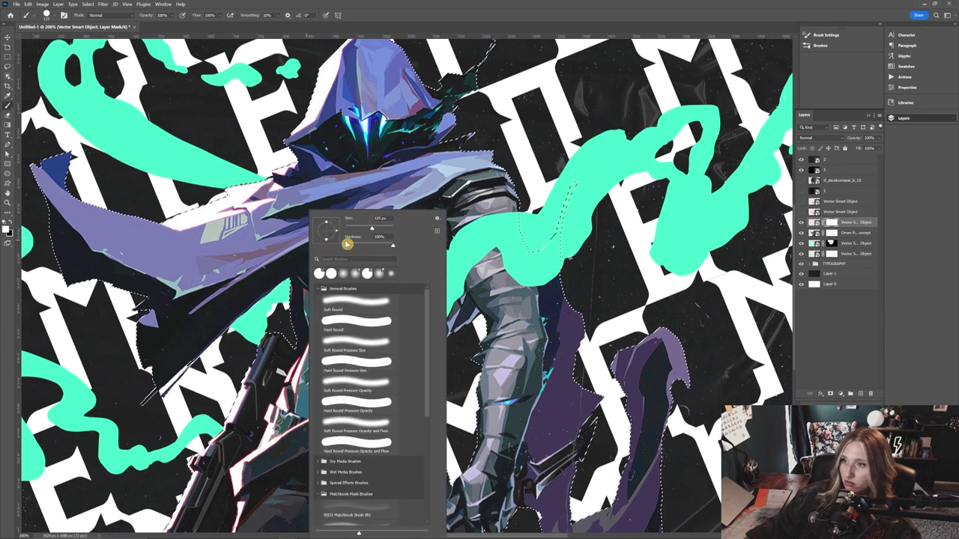
left_click_drag(352, 235, 359, 228)
key("Return")
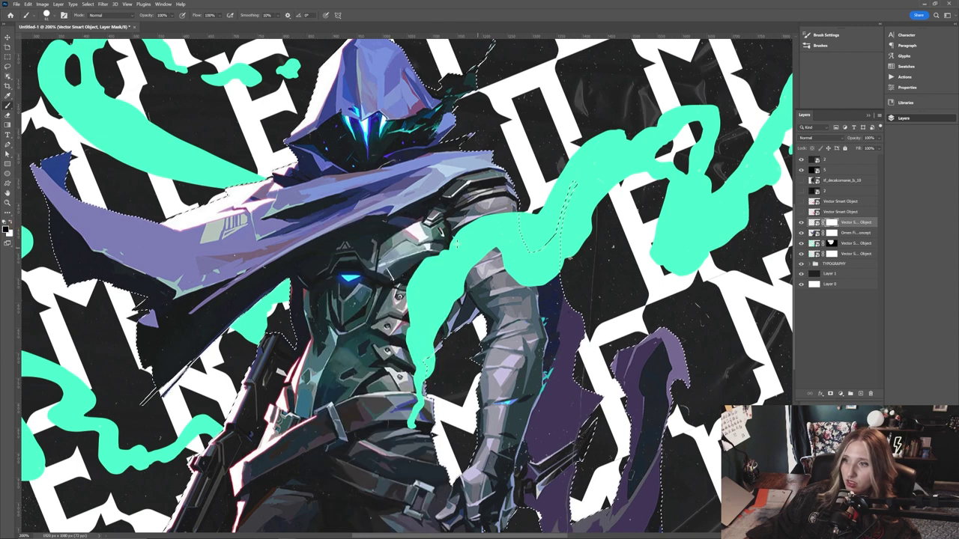
left_click_drag(456, 279, 425, 266)
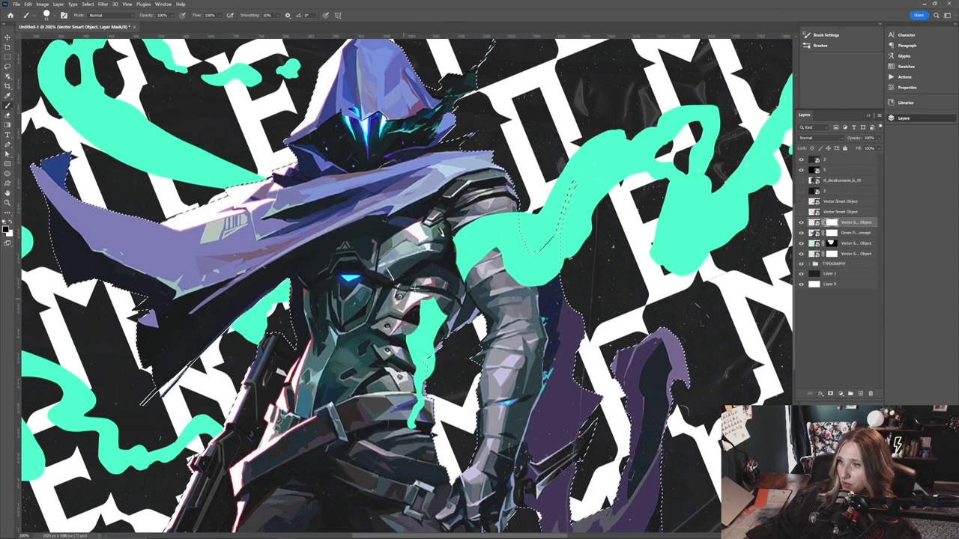
mouse_move(425, 349)
left_mouse_down()
mouse_move(442, 323)
mouse_move(425, 278)
mouse_move(412, 330)
left_mouse_up()
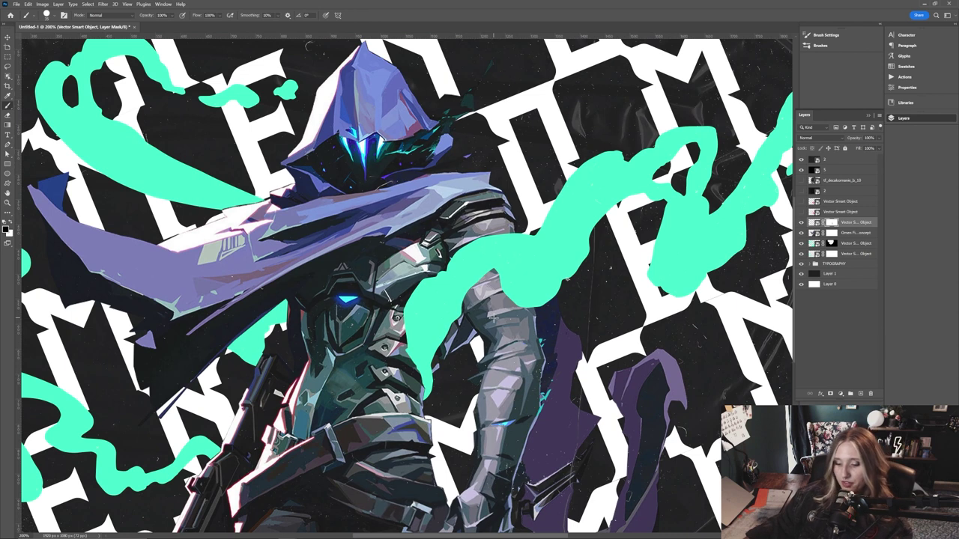
Hide the three green smoke vector layers, leaving the Omen Final Concept artwork and the typography showing
key("ctrl+minus")
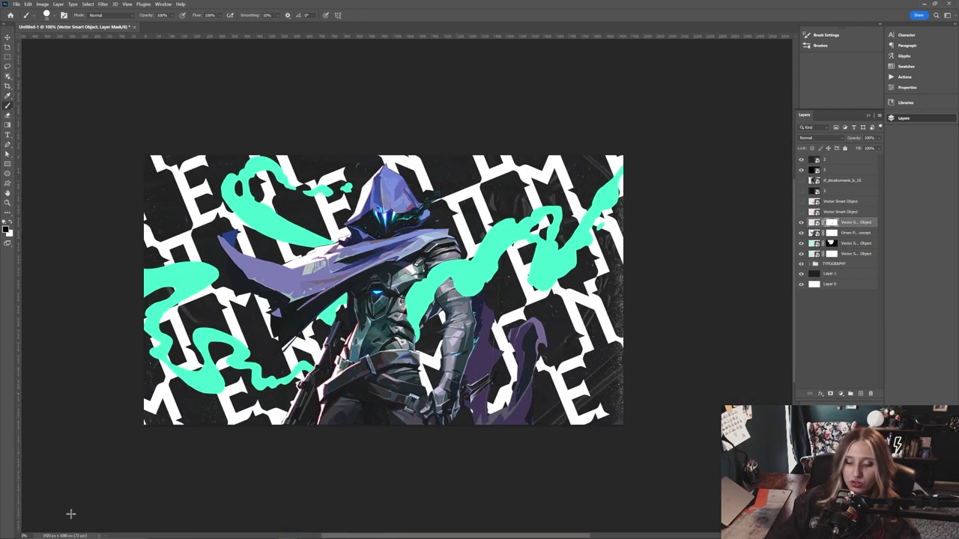
key("ctrl+plus")
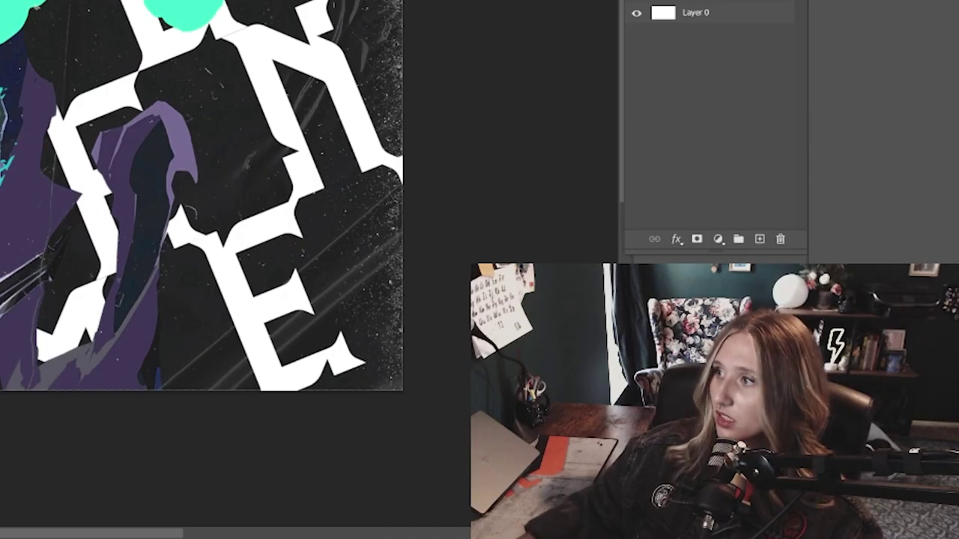
left_click(801, 222)
left_click(800, 233)
left_click(801, 244)
left_click(801, 254)
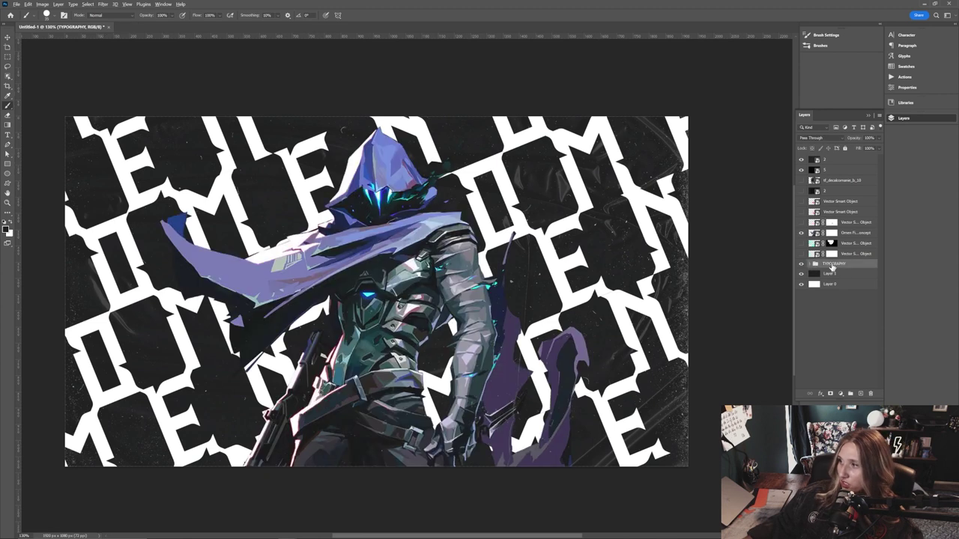
Duplicate the TYPOGRAPHY group, hide the original group, and convert the copy to a smart object
left_click_drag(833, 268, 830, 260)
left_click(801, 274)
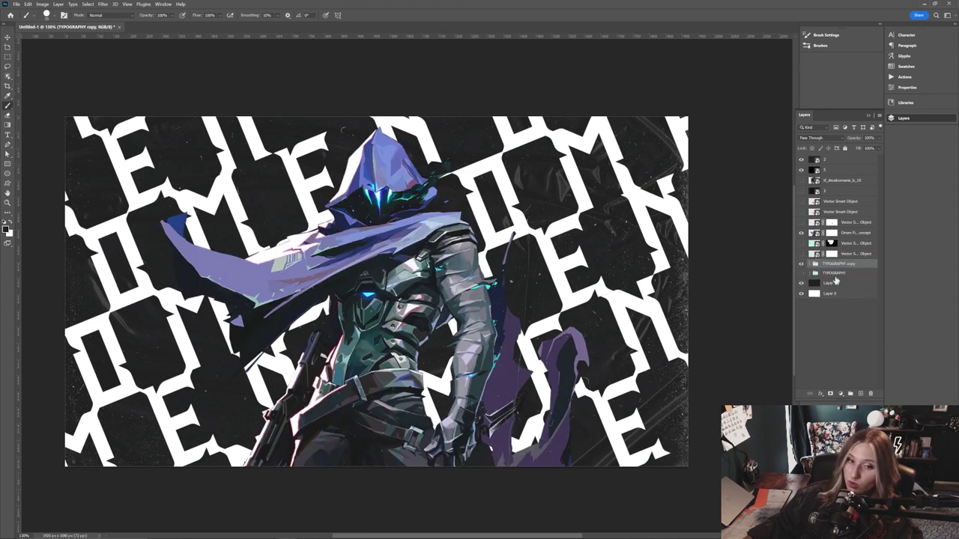
right_click(837, 268)
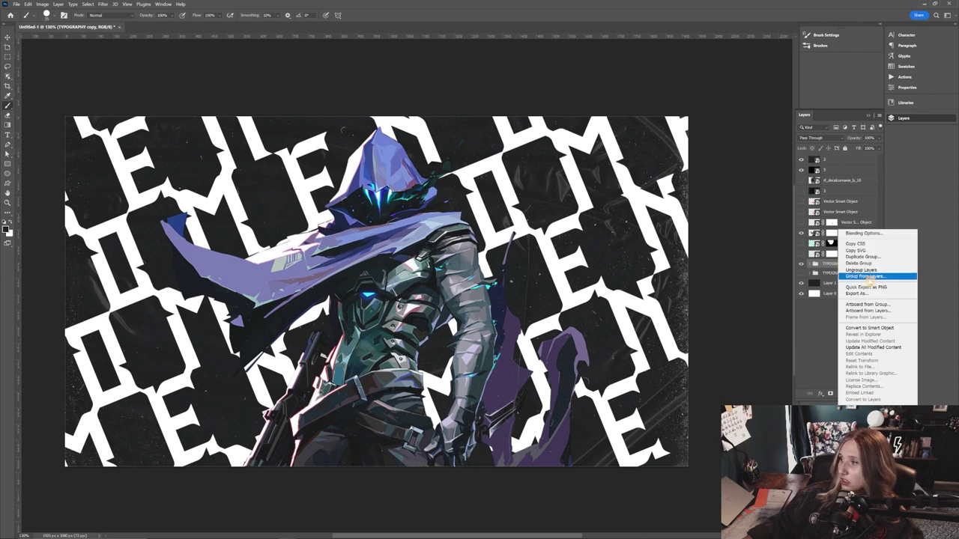
left_click(847, 276)
left_click(800, 265)
left_click(801, 265)
Load the TYPOGRAPHY copy's outline as a selection and paint black on the left-edge smoke's mask so some letters overlap the smoke
left_click(813, 264, "ctrl")
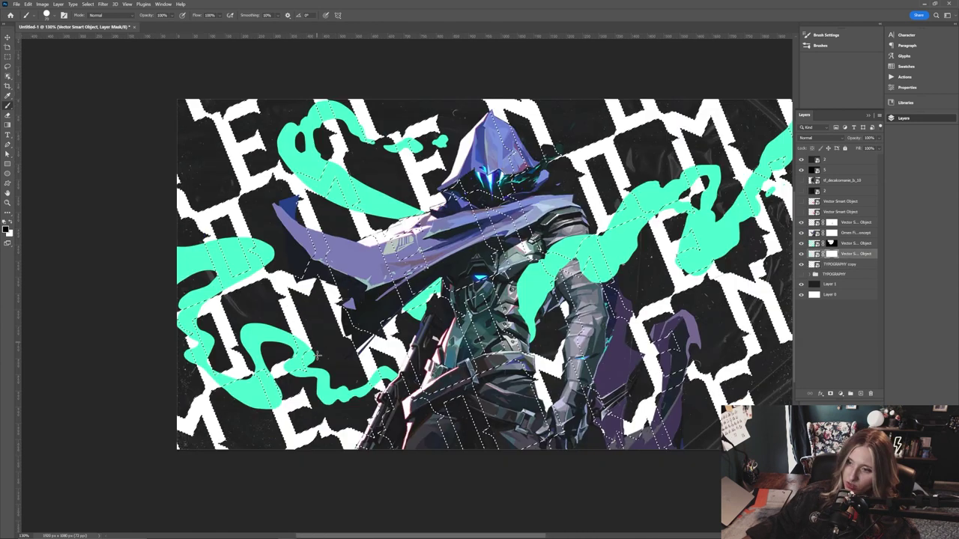
left_click_drag(308, 340, 301, 333)
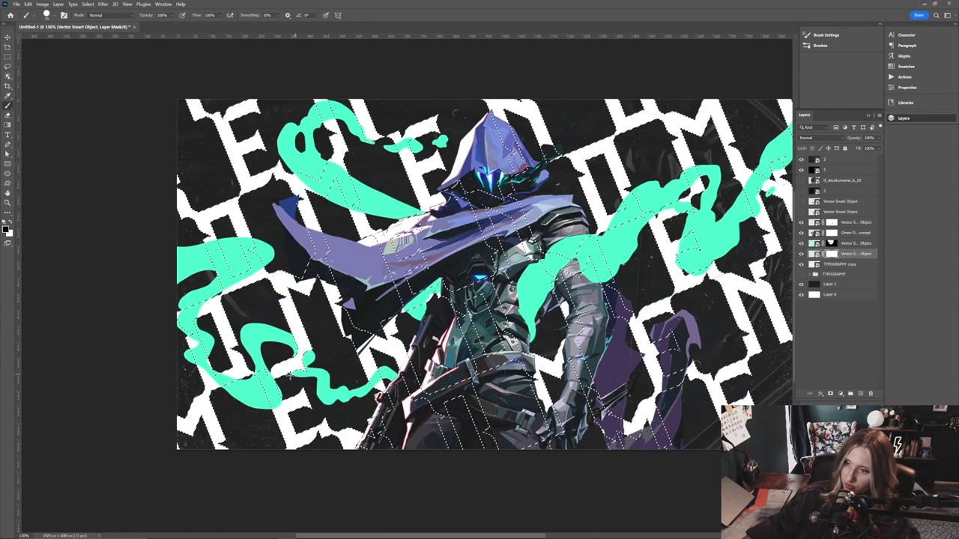
left_click_drag(301, 346, 326, 330)
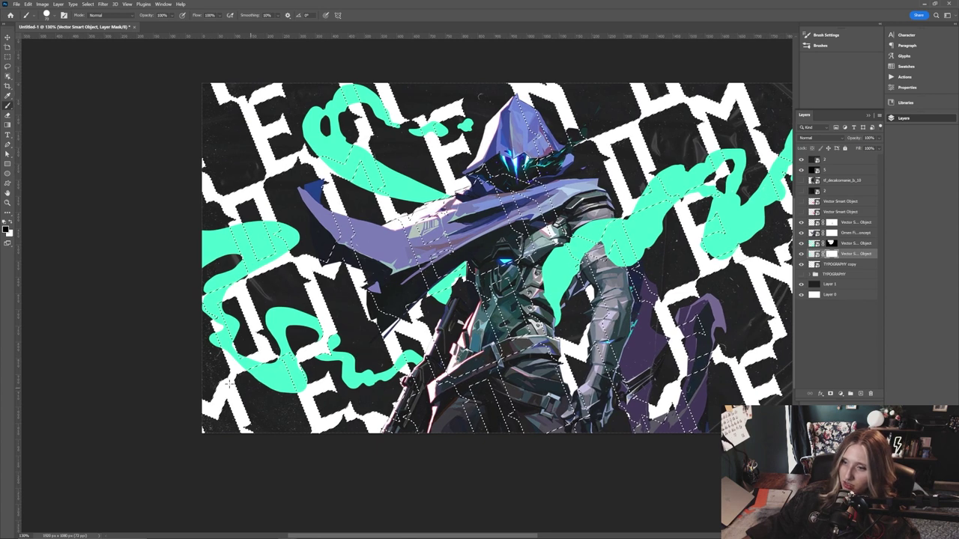
mouse_move(238, 297)
left_mouse_down()
mouse_move(283, 239)
mouse_move(269, 218)
left_mouse_up()
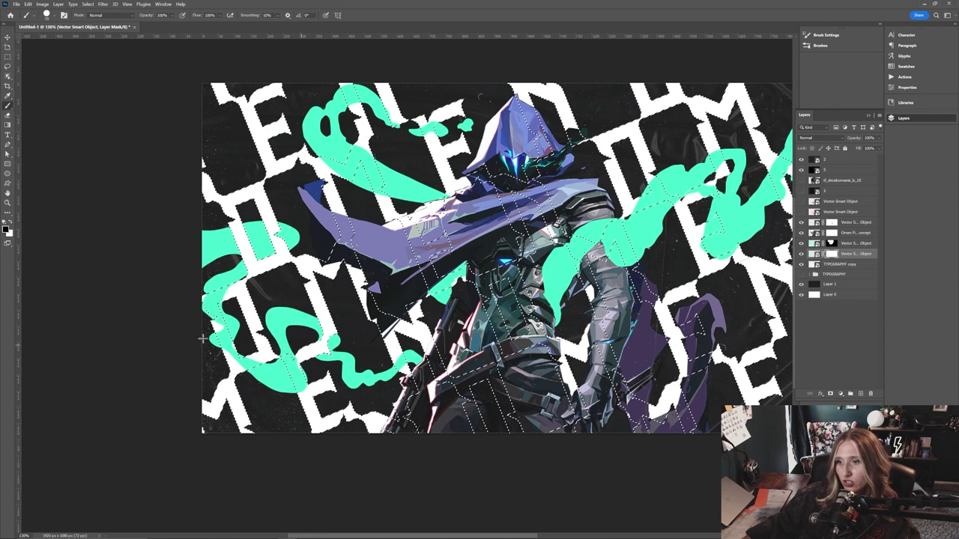
Mask parts of the upper swirl and the right-hand smoke within the letter selection so letters overlap them, and deselect
scroll(202, 338, "up", 5)
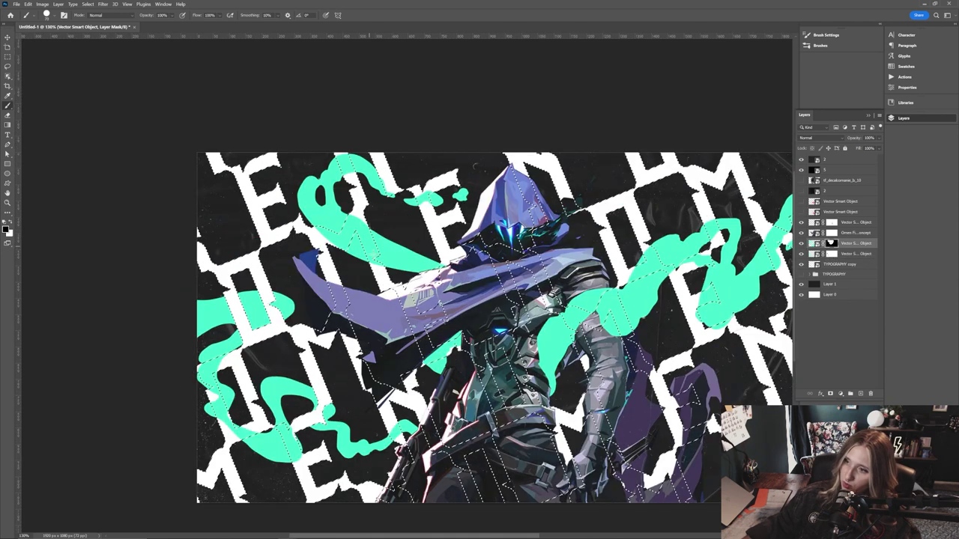
mouse_move(375, 267)
left_mouse_down()
mouse_move(355, 221)
mouse_move(347, 230)
mouse_move(321, 234)
left_mouse_up()
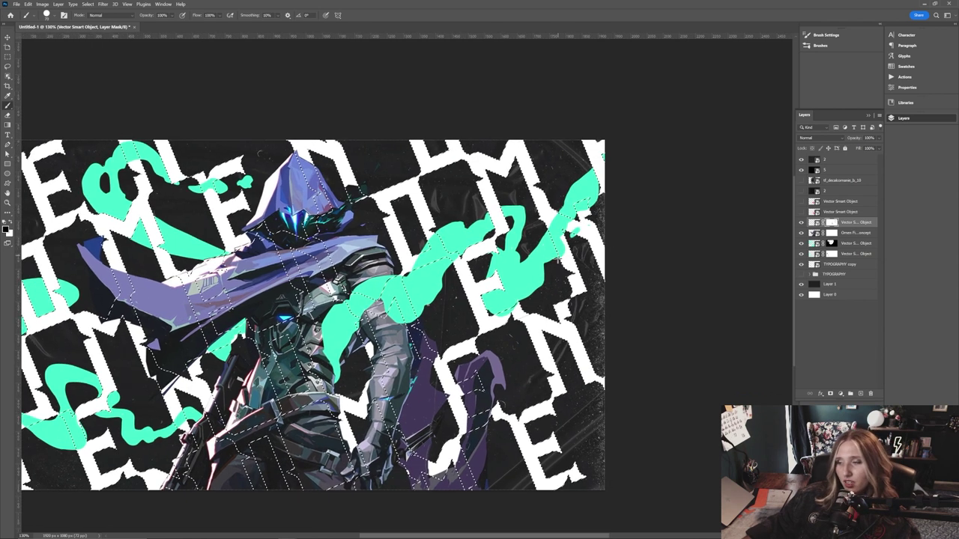
left_click_drag(507, 308, 552, 296)
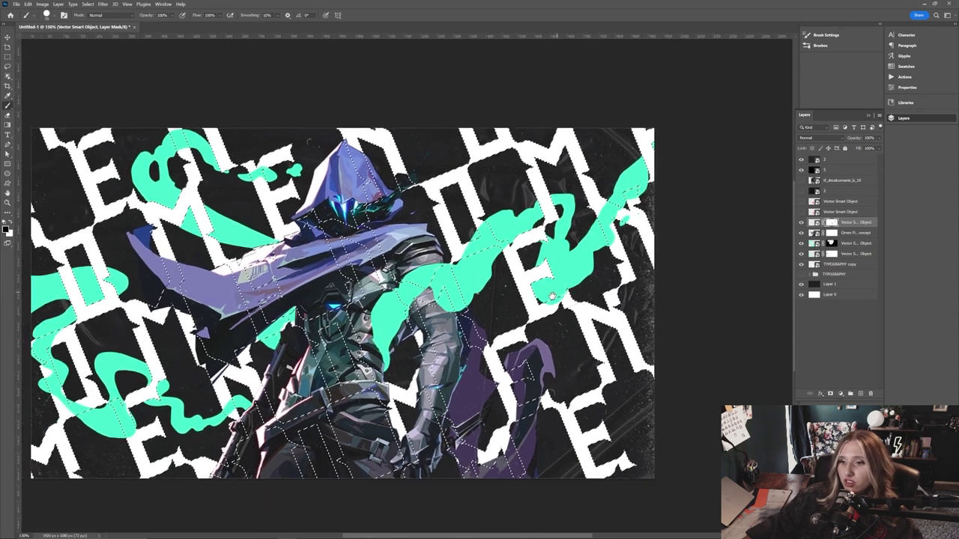
key("m")
left_click_drag(578, 329, 584, 327)
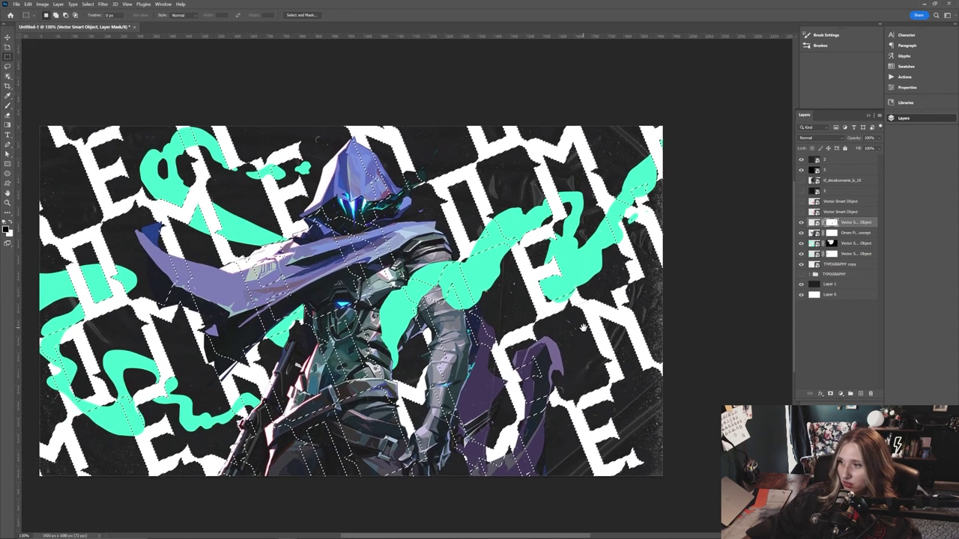
key("ctrl+d")
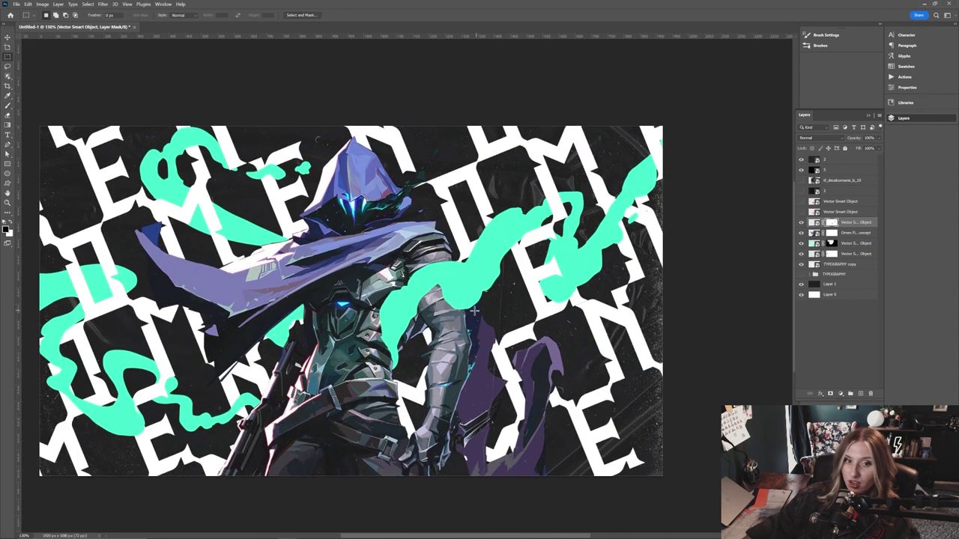
Compare the composition with the right-hand smoke vector switched off and on
left_click_drag(503, 308, 536, 307)
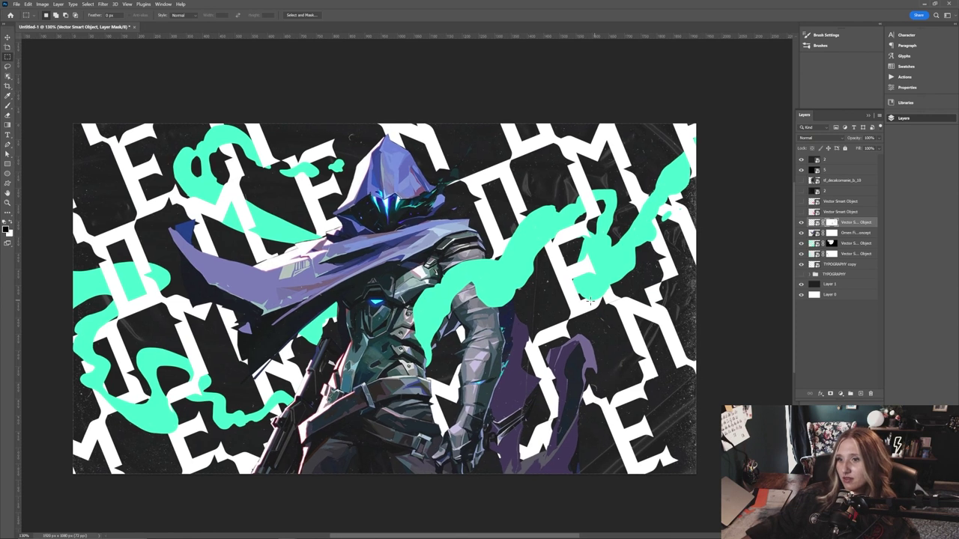
left_click_drag(461, 354, 487, 335)
left_click(801, 222)
left_click(801, 223)
left_click_drag(717, 246, 704, 261)
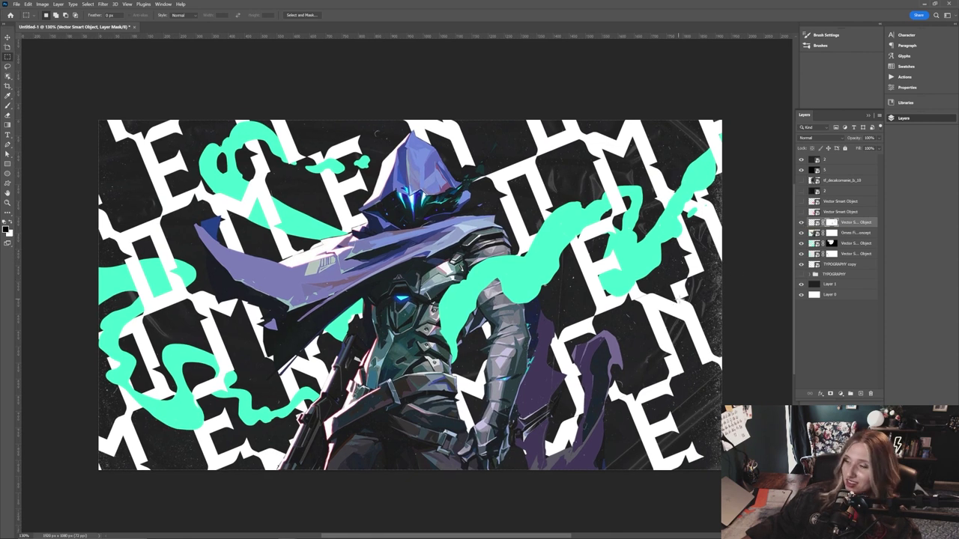
left_click(801, 223)
left_click(800, 222)
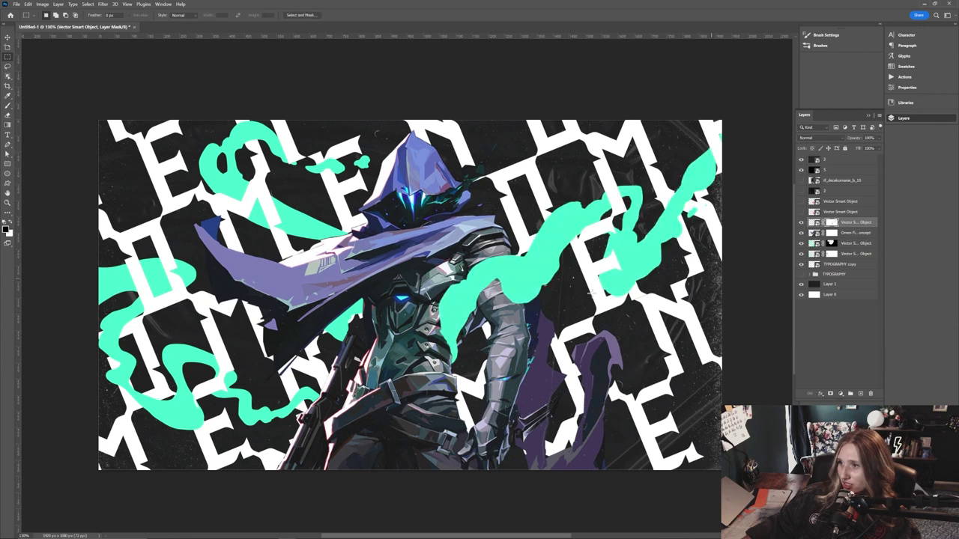
left_click_drag(579, 297, 590, 287)
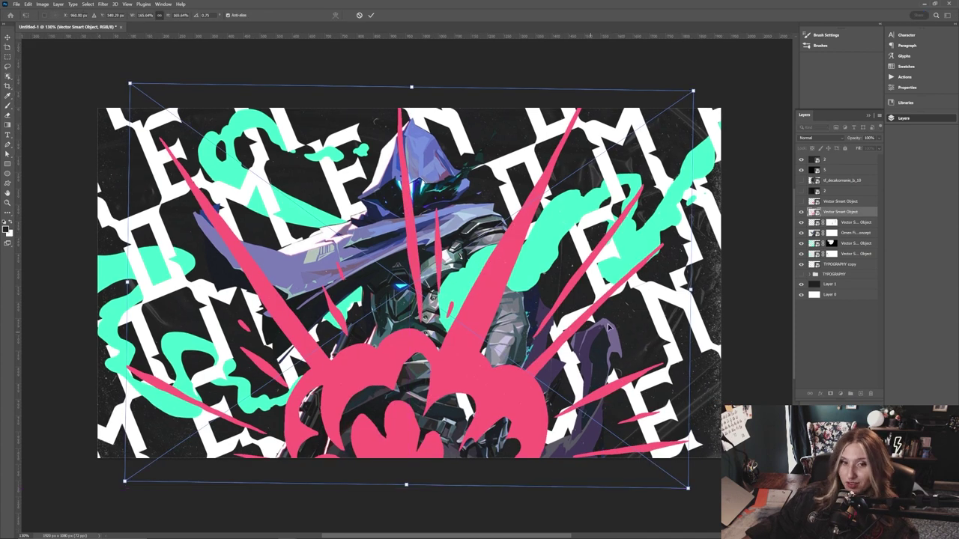
Scale the pink burst vector to 156.67% and move its layer directly above TYPOGRAPHY copy, behind the smoke and character
key("Return")
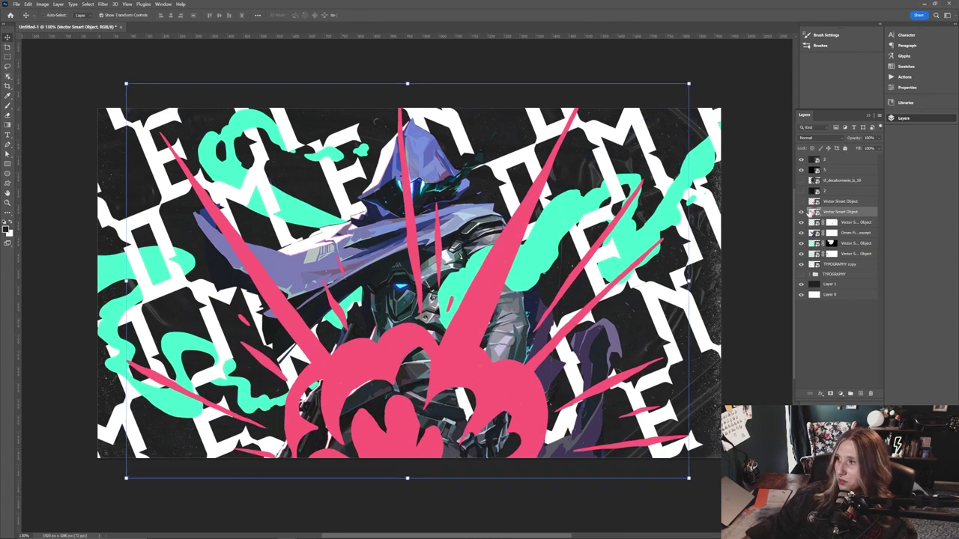
key("ctrl+t")
left_click_drag(412, 89, 428, 100)
left_click_drag(440, 208, 439, 201)
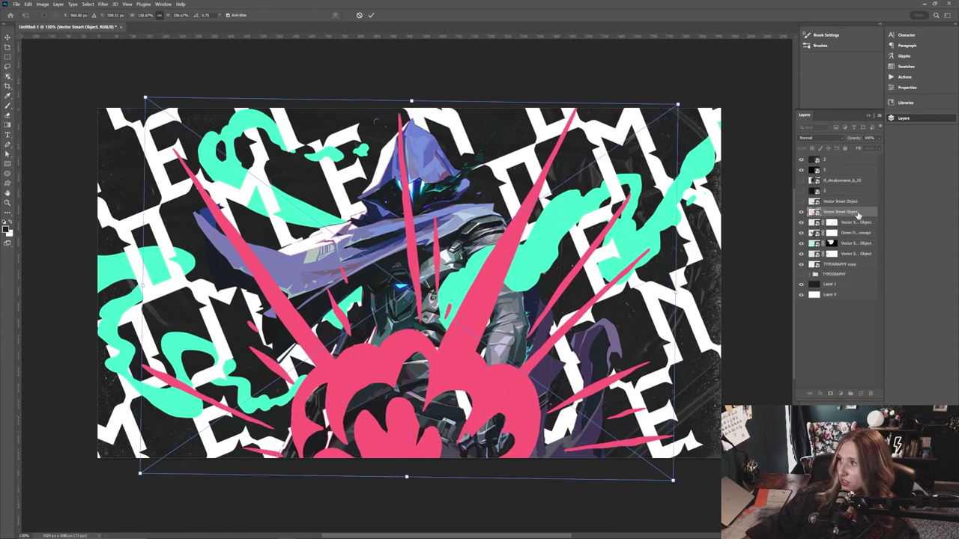
key("Return")
left_click_drag(844, 265, 842, 259)
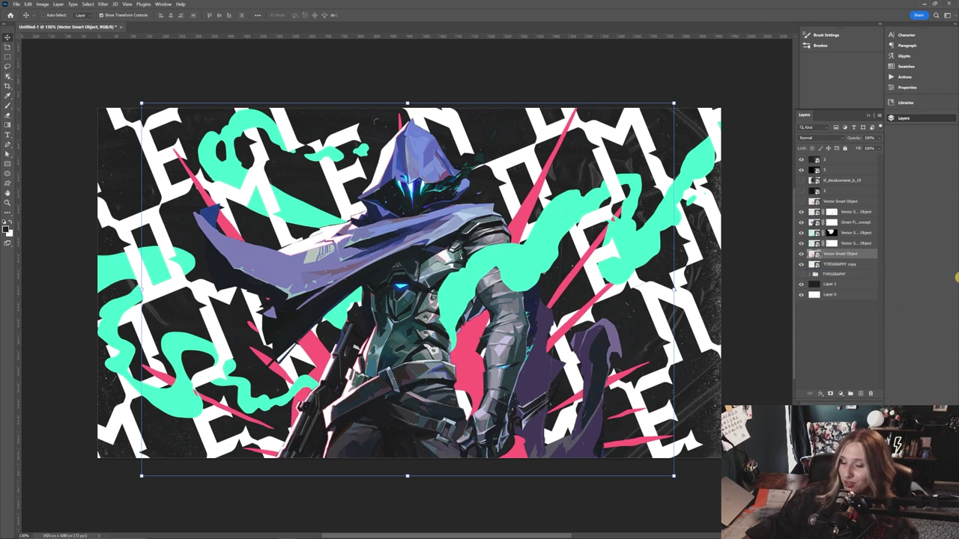
Compare the composition with the pink burst vector behind the character switched off and on
left_click(801, 254)
left_click(801, 254)
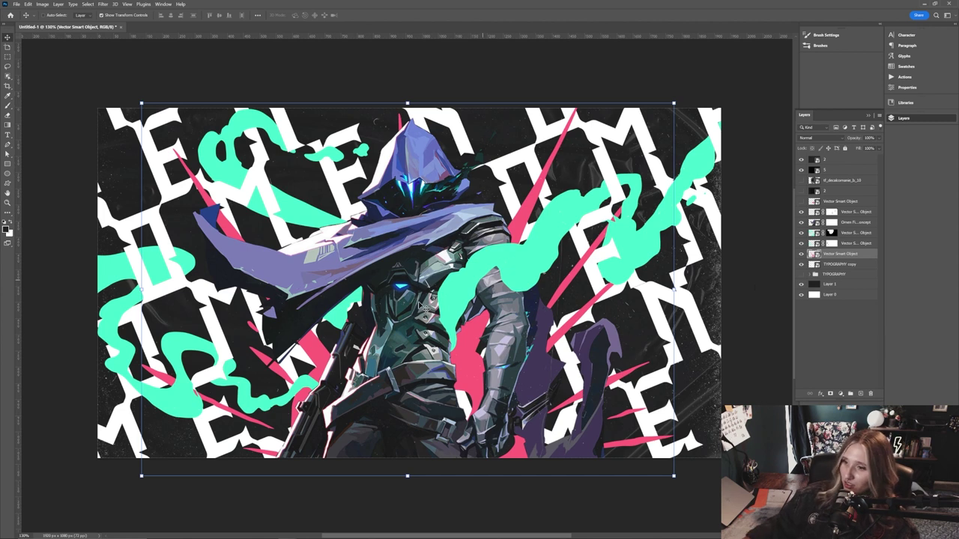
left_click_drag(464, 302, 476, 301)
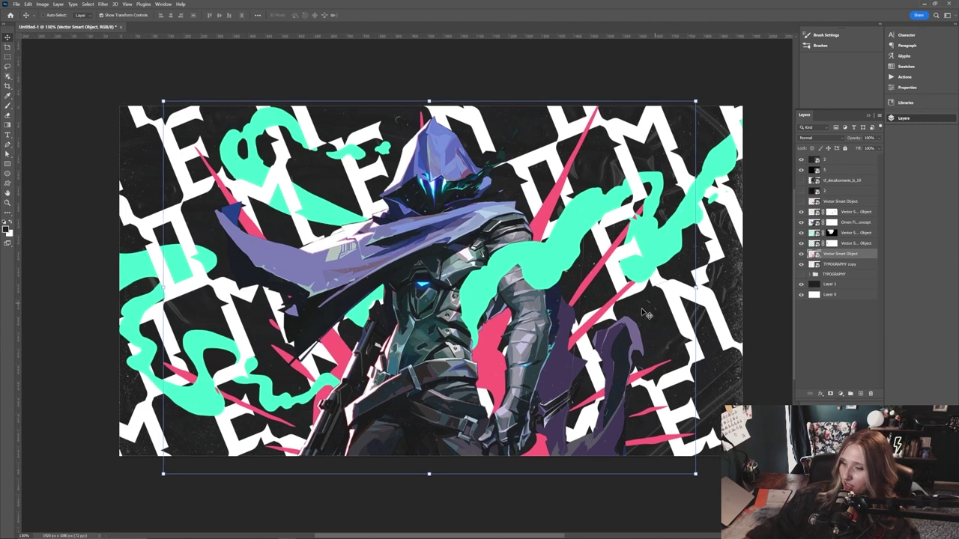
left_click_drag(674, 304, 662, 305)
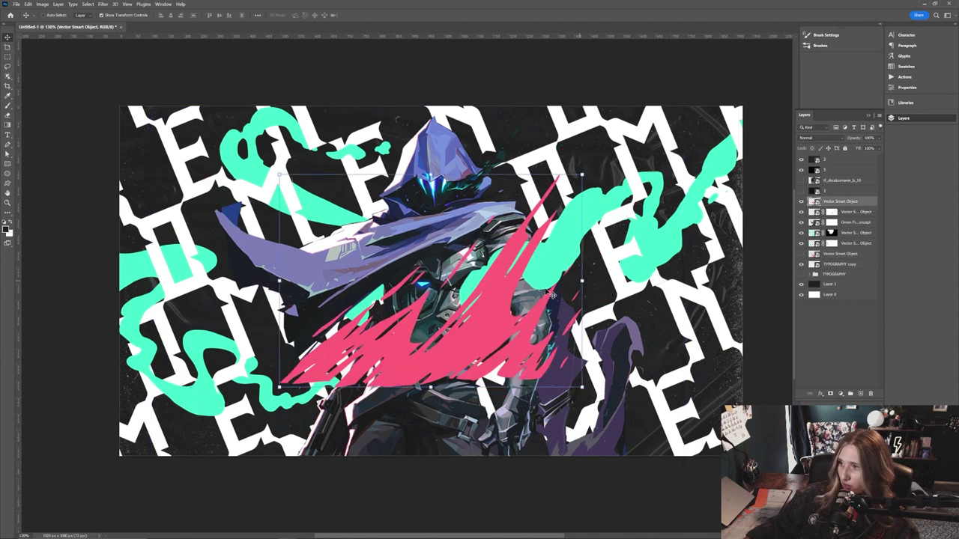
Place the pink shard vector in the artwork's lower-right corner and move its layer beneath the smoke and character layers
left_click_drag(517, 299, 632, 393)
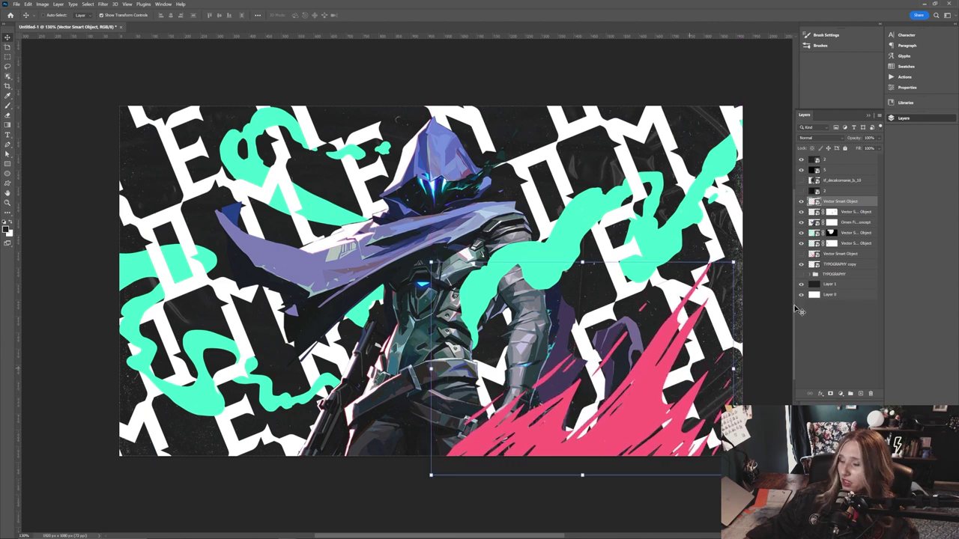
left_click_drag(830, 207, 830, 249)
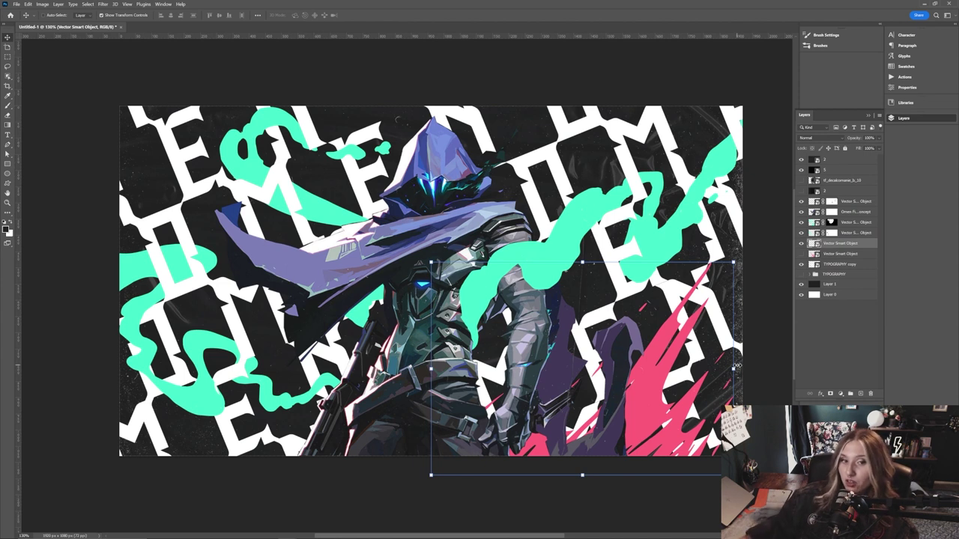
left_click_drag(662, 356, 657, 352)
Duplicate the pink shard vector, flip the copy horizontally, and place it in the artwork's lower-left corner
left_click_drag(837, 245, 837, 255)
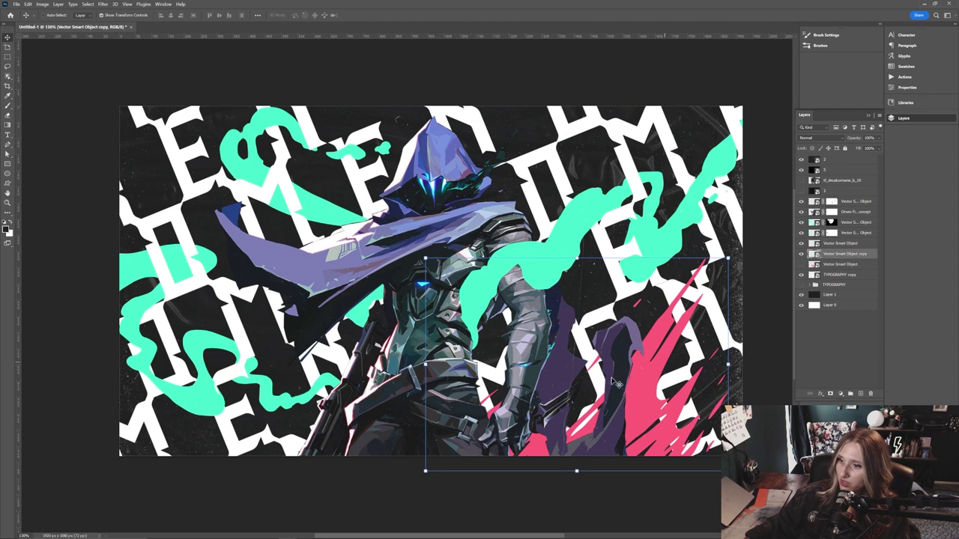
left_click(28, 4)
mouse_move(71, 165)
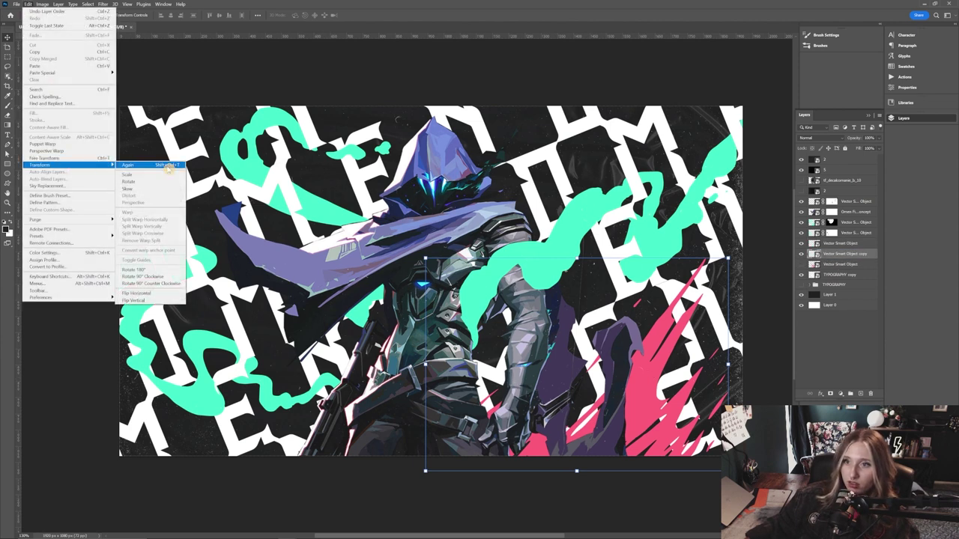
left_click(138, 294)
left_click_drag(589, 364, 306, 350)
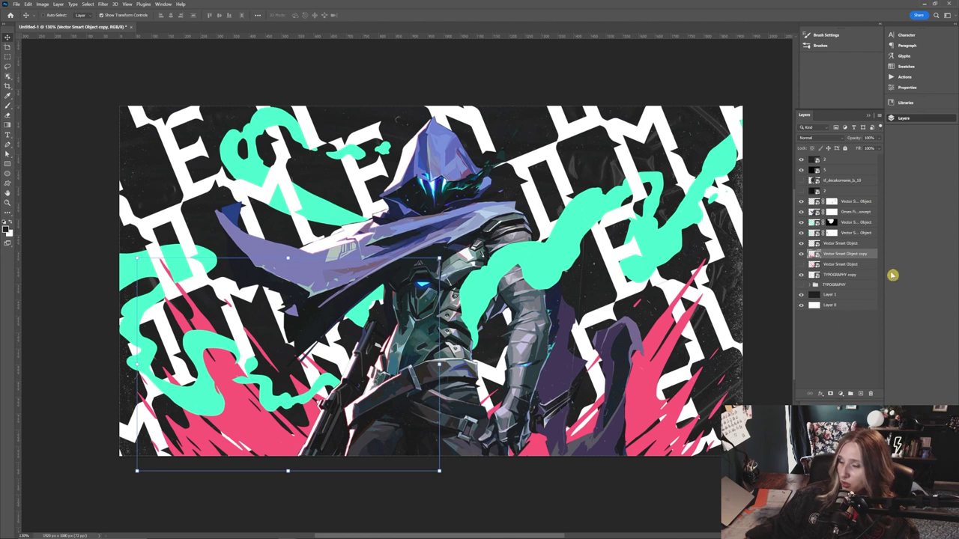
Add layer masks to both pink shard layers, rename them EXPLOSION, and load the TYPOGRAPHY copy's outline as a selection
left_click(829, 395)
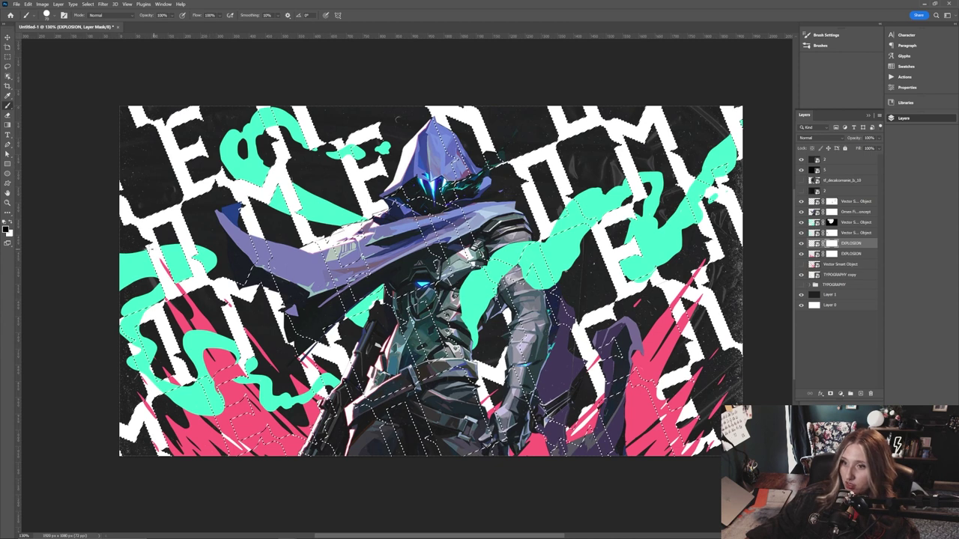
left_click(815, 254)
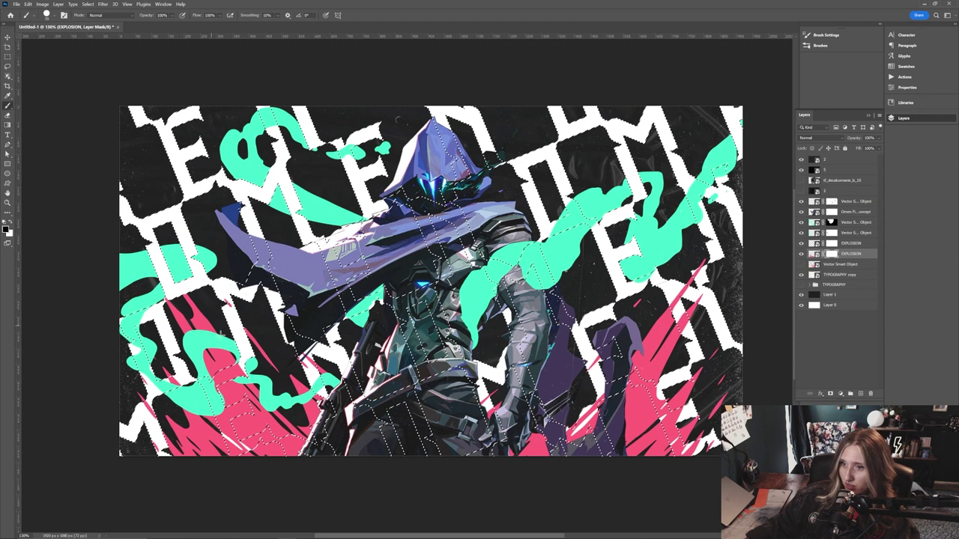
Examine both pink explosions against the lettering and compare the artwork with the lower EXPLOSION layer switched off and on
left_click_drag(236, 366, 197, 354)
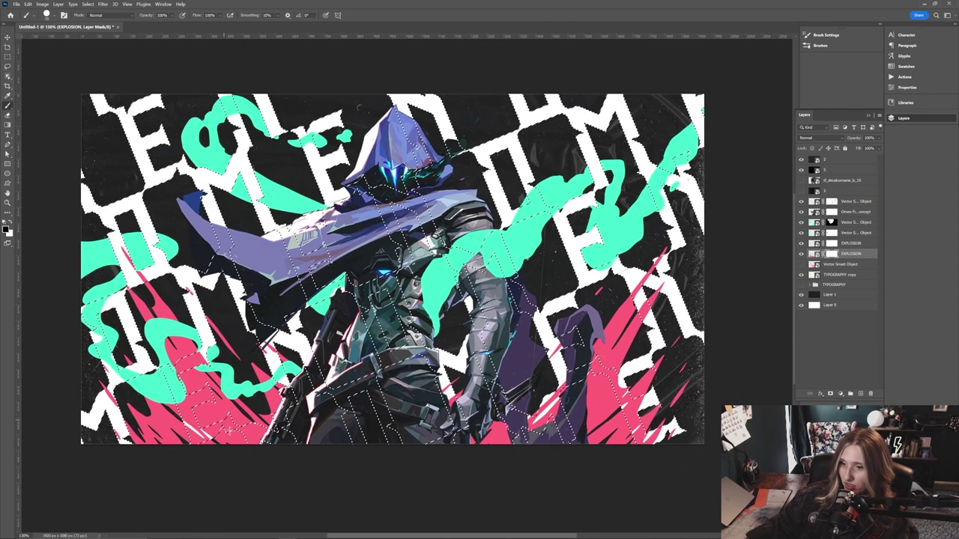
left_click_drag(231, 454, 197, 459)
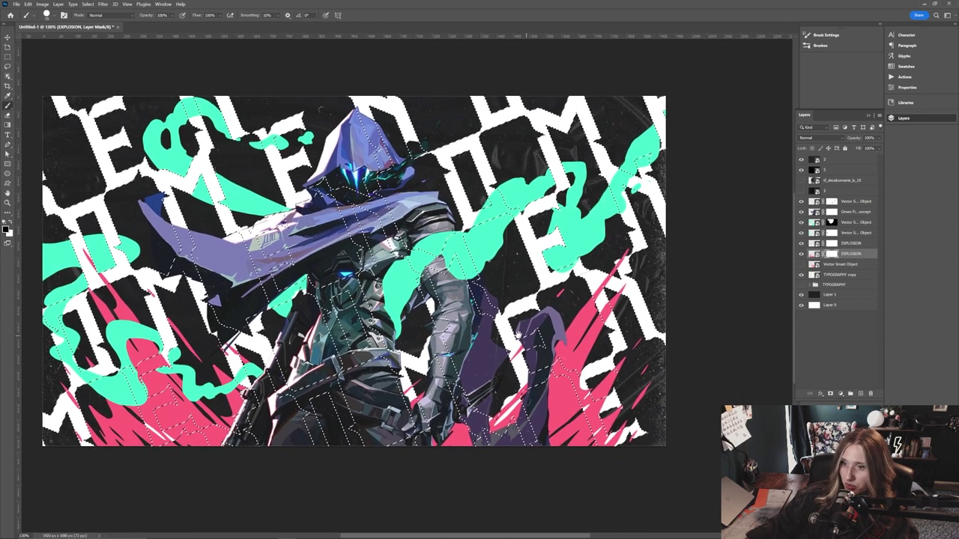
left_click_drag(518, 335, 487, 335)
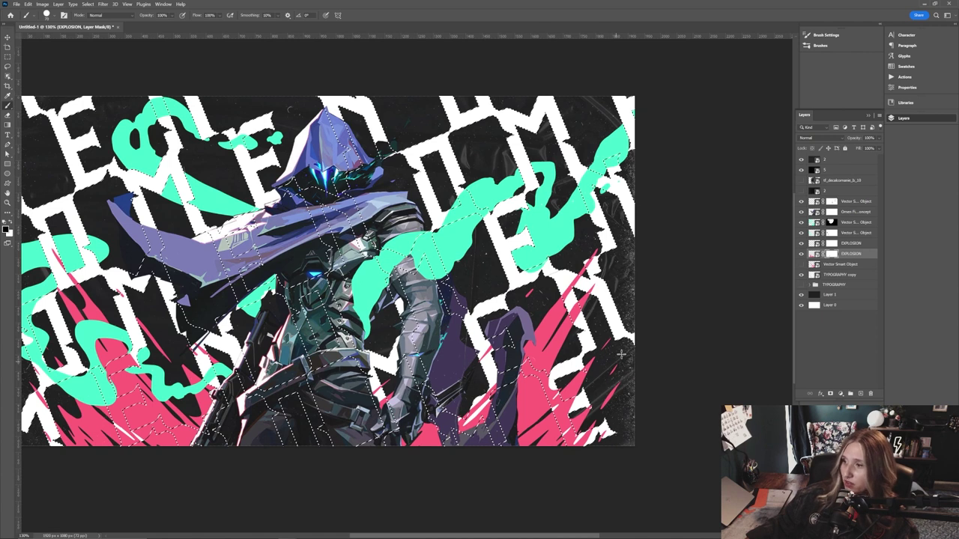
left_click(801, 254)
left_click(801, 254)
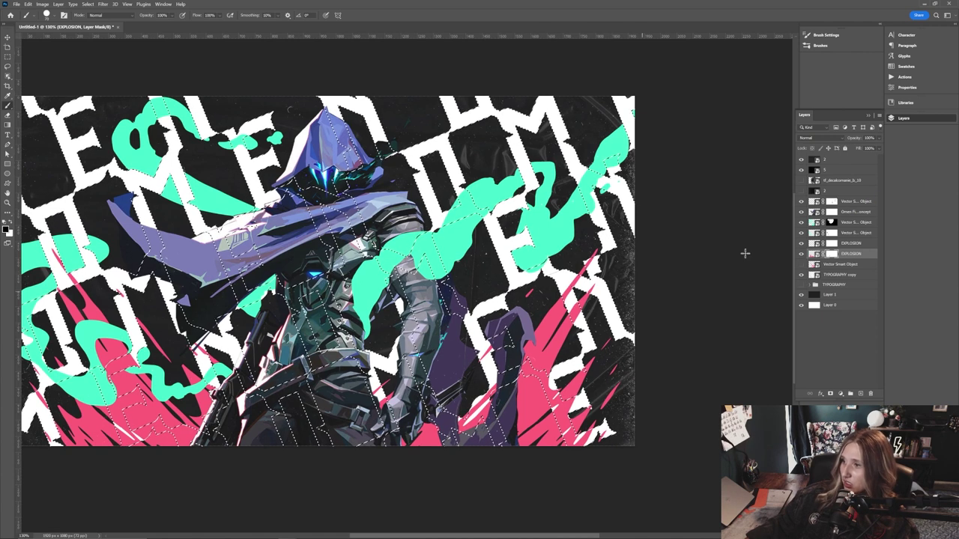
Deselect the lettering outline and add a Gradient Map adjustment layer above the topmost vector smart object
left_click(831, 244)
key("ctrl+d")
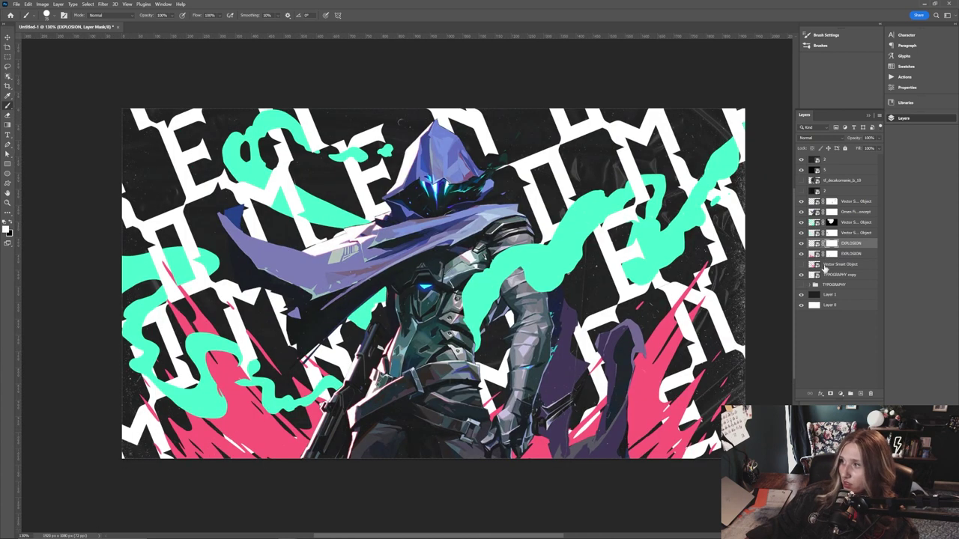
left_click(825, 200)
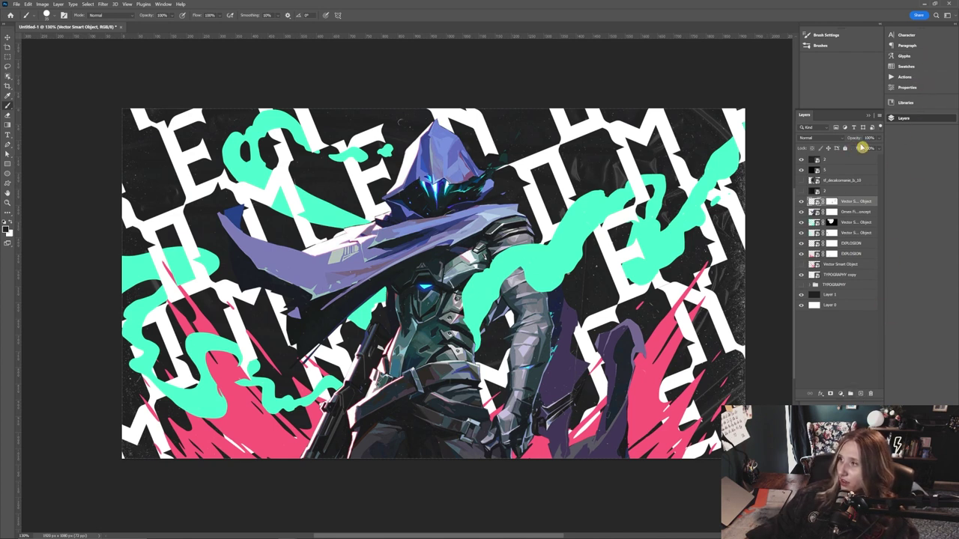
left_click(855, 525)
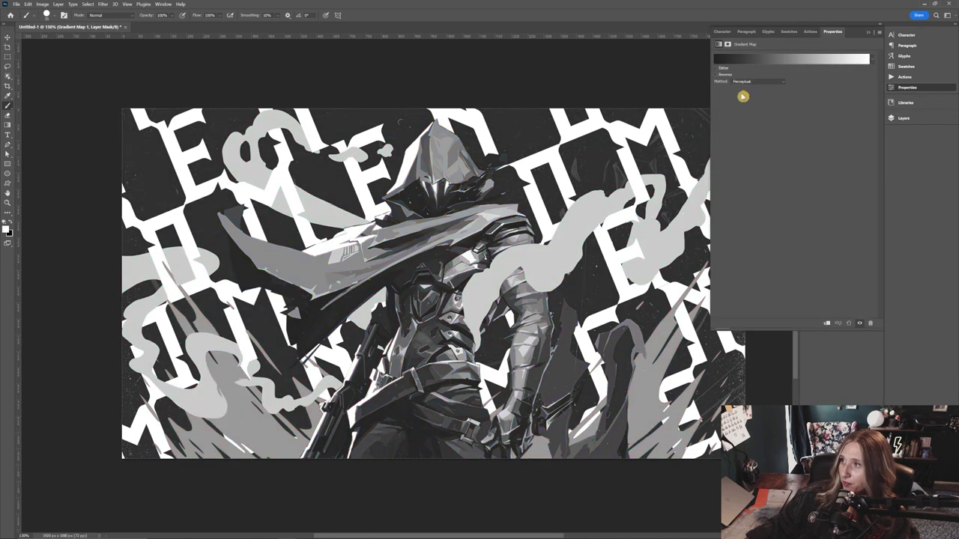
Open the gradient map's gradient for editing, enlarge the editor and expand the MVX_GRADIENT_MAP_PACK_VOL2 presets
left_click(748, 59)
left_click_drag(756, 287, 747, 231)
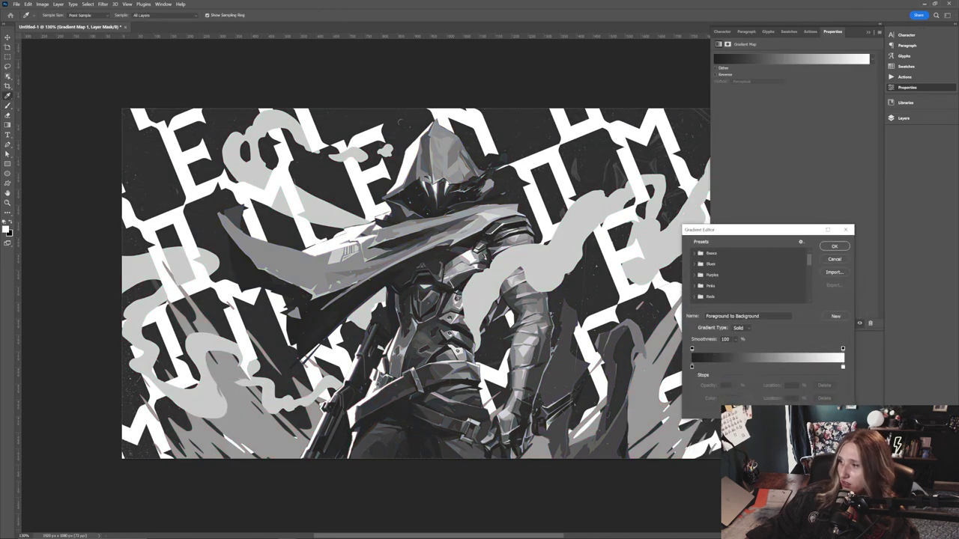
scroll(772, 284, "down", 5)
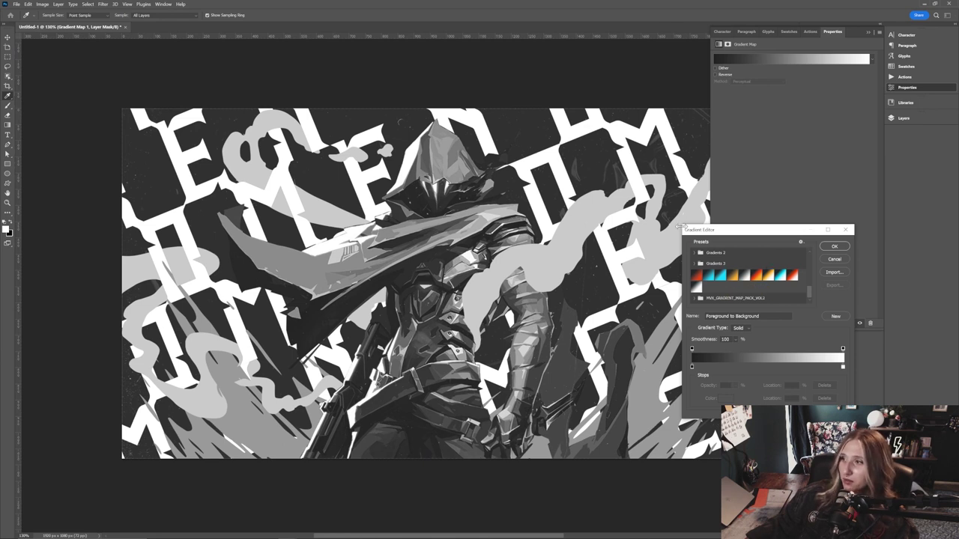
left_click_drag(681, 225, 645, 182)
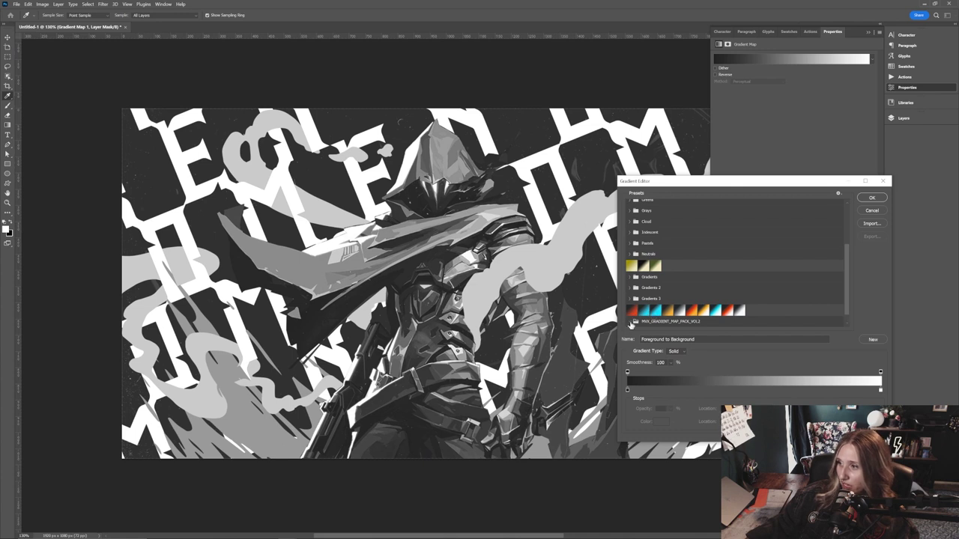
left_click(633, 322)
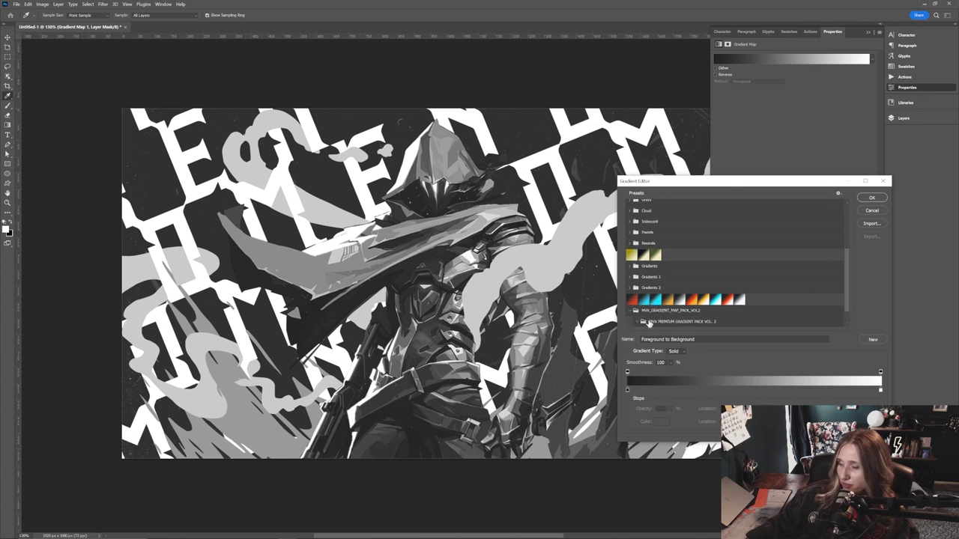
left_click(644, 322)
Try several presets of the MVX premium gradient pack on the artwork, from orange-purple and blue-pink to yellow
left_click(662, 309)
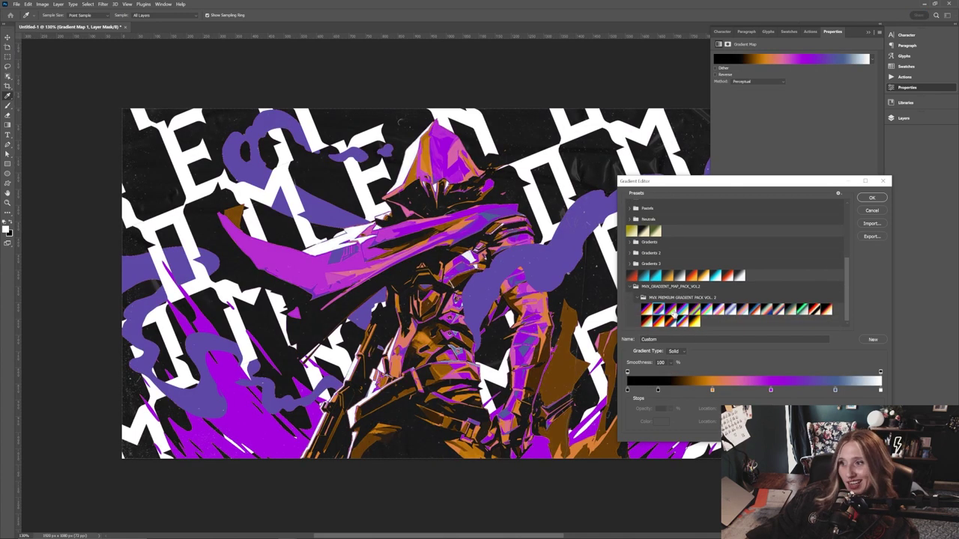
left_click(694, 309)
left_click(718, 309)
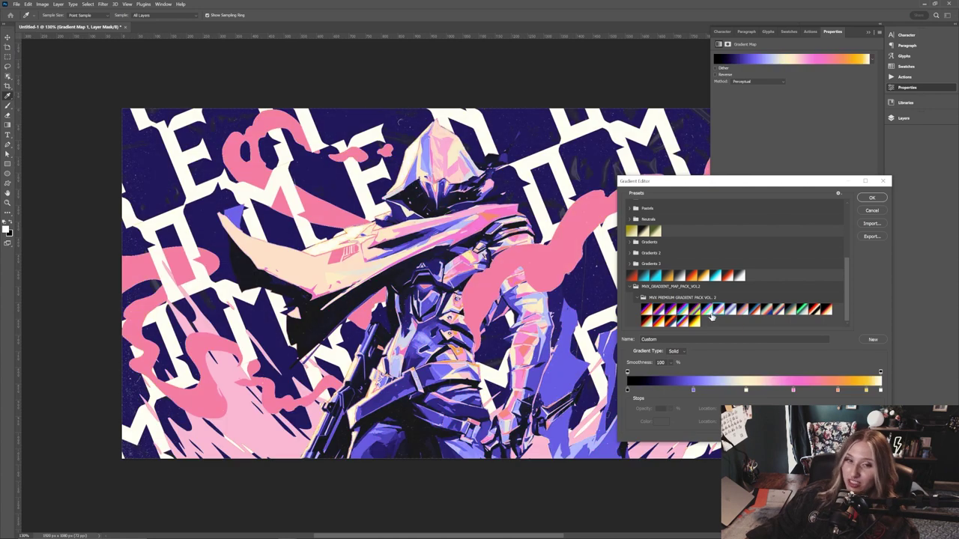
left_click(666, 322)
left_click(677, 322)
left_click(684, 323)
left_click(694, 322)
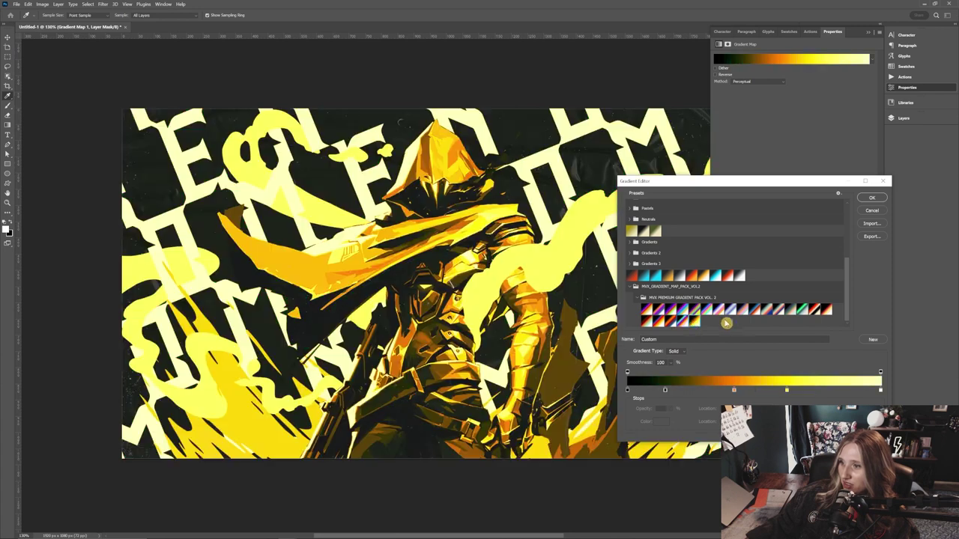
Try the MVX pack's teal-orange-blue, green and red-black gradient presets on the artwork
left_click(754, 309)
left_click(765, 309)
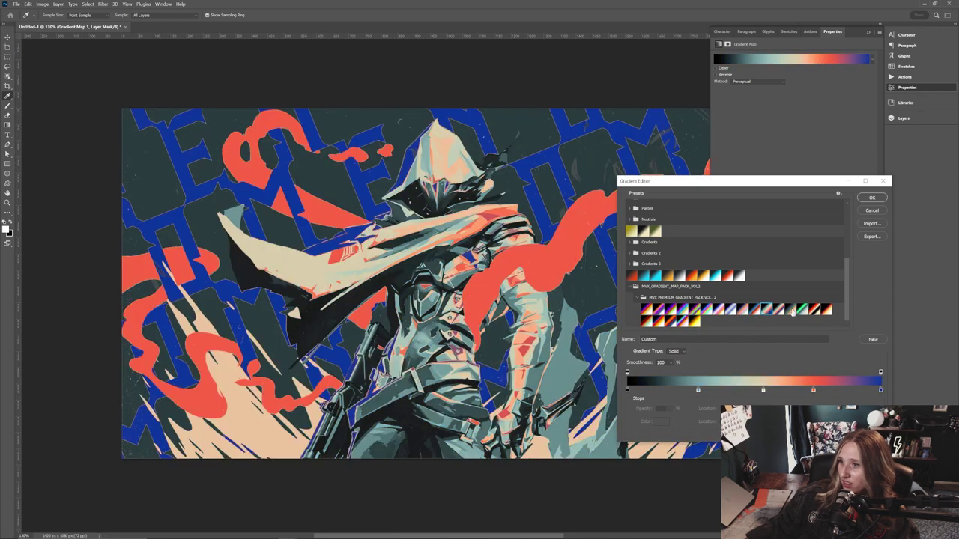
left_click(790, 309)
left_click(779, 310)
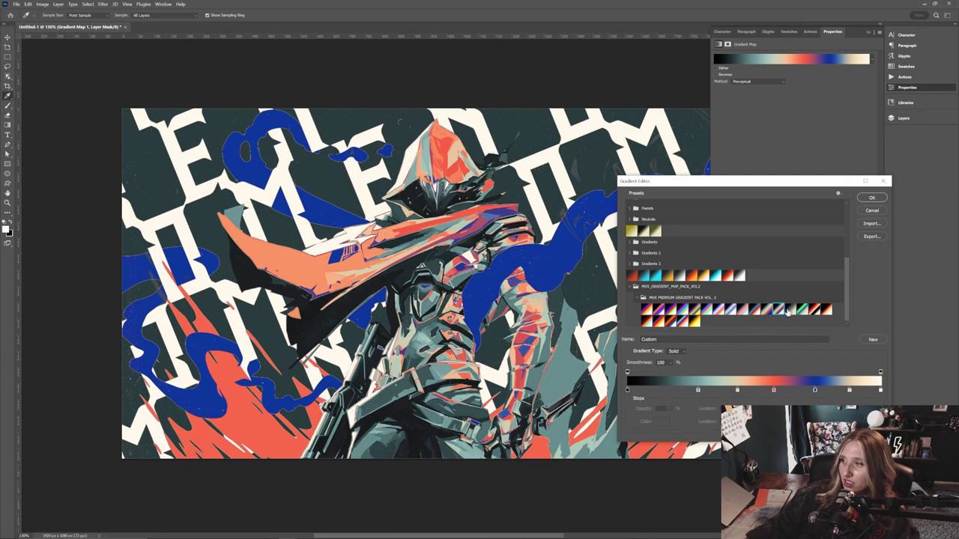
left_click(802, 309)
left_click(813, 310)
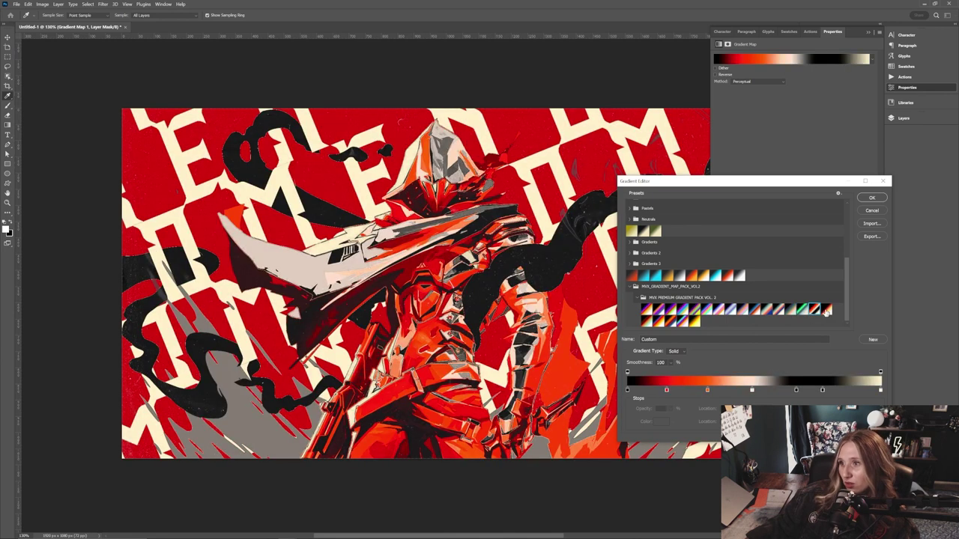
Compare the MVX pack's purple-based gradient presets, including the yellow-green, red-green and cyan-yellow variants
left_click(682, 309)
left_click(694, 310)
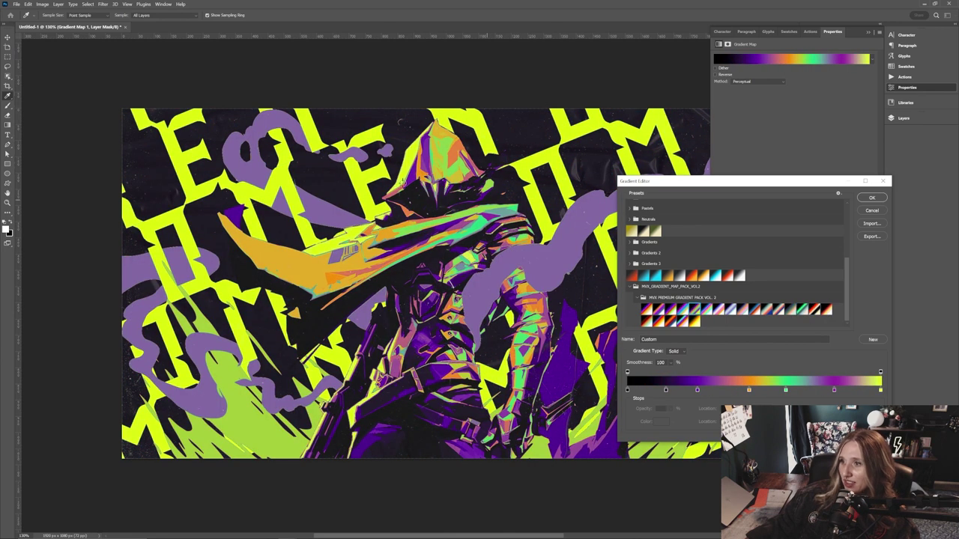
left_click(672, 309)
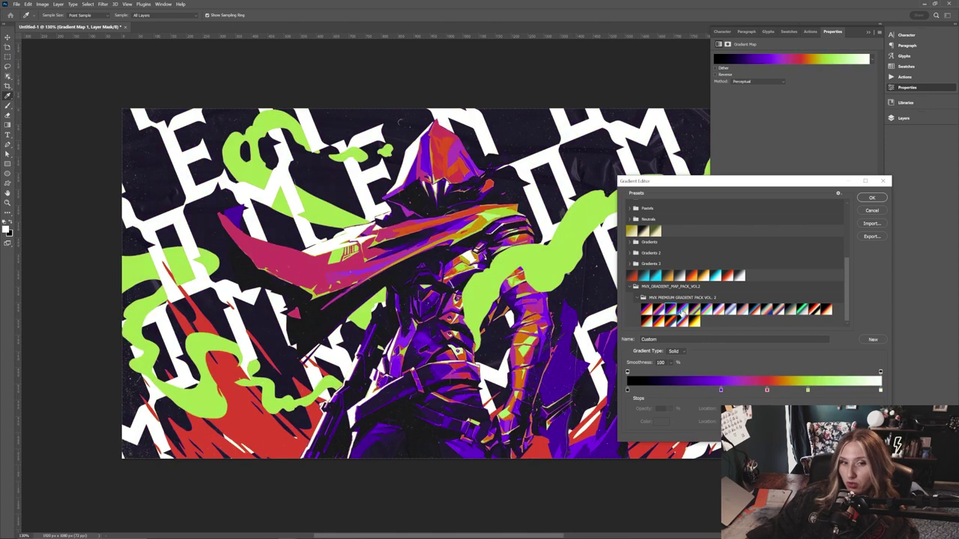
left_click(681, 311)
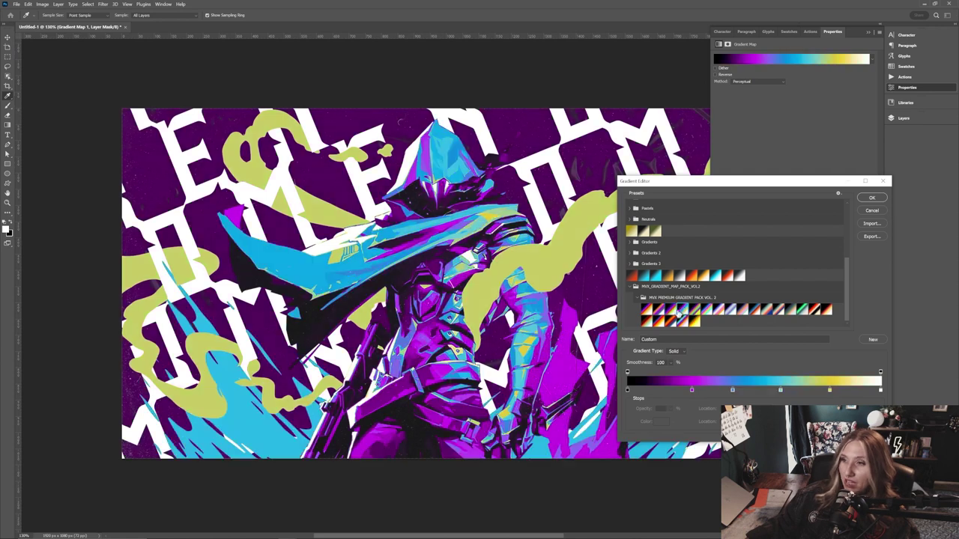
left_click(653, 310)
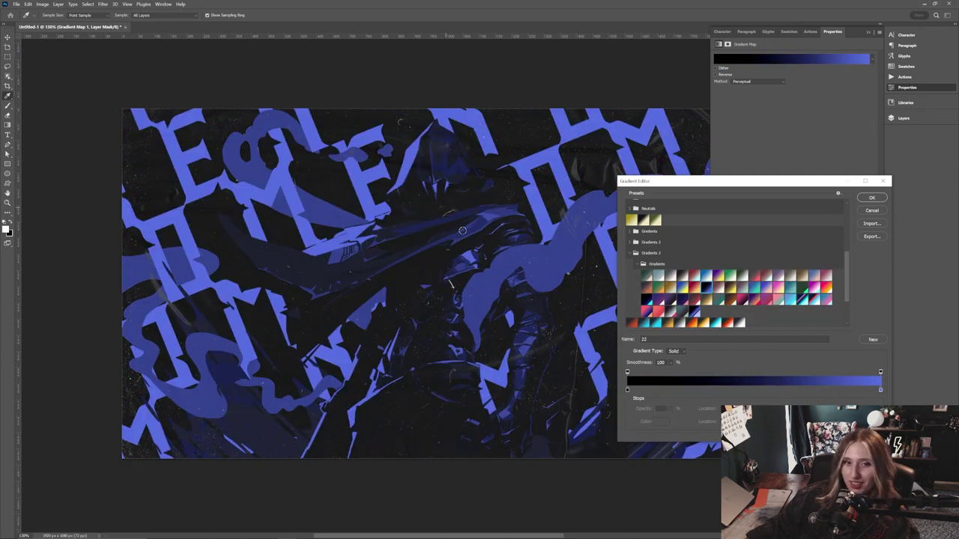
Try the teal-pink, blue, purple and red-cyan presets from the Gradients 3 group on the artwork
left_click(803, 299)
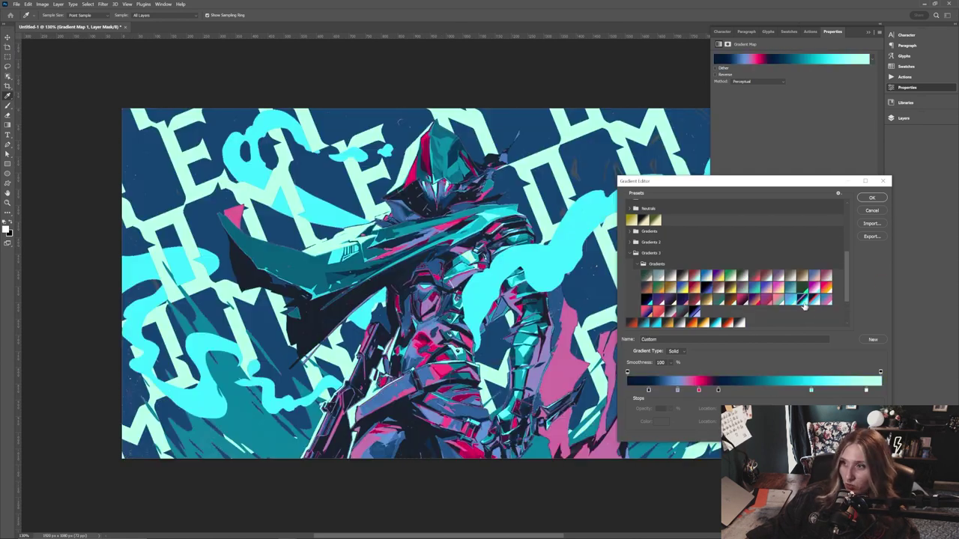
left_click(695, 311)
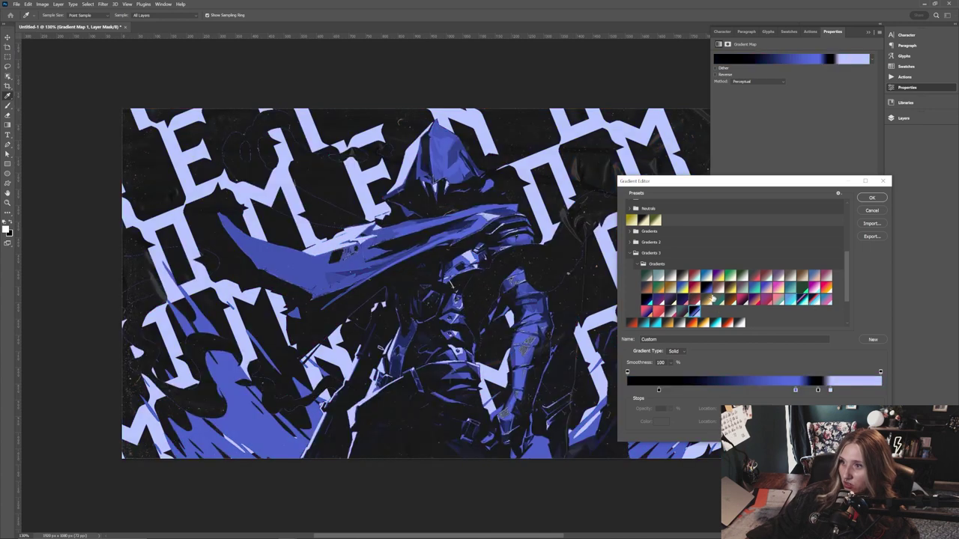
left_click(671, 302)
left_click(658, 301)
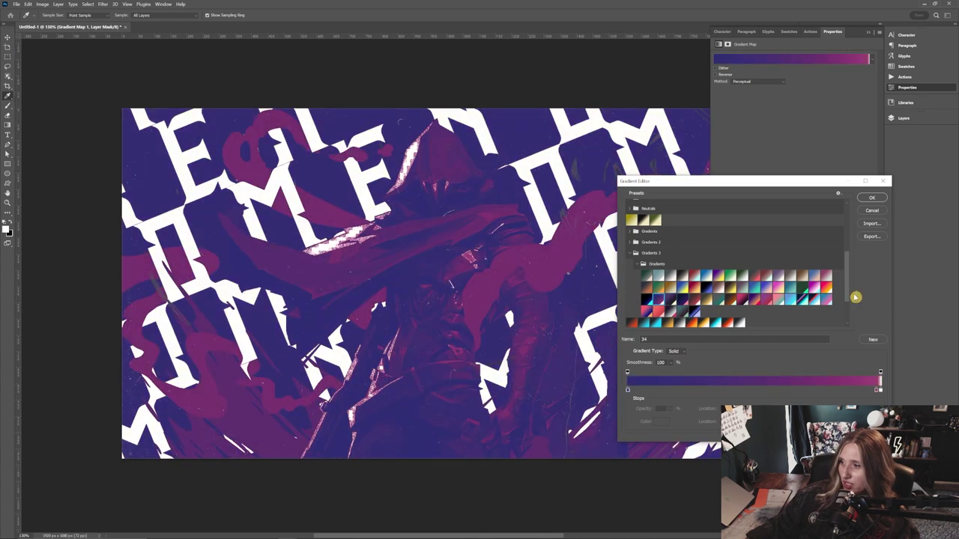
left_click(826, 302)
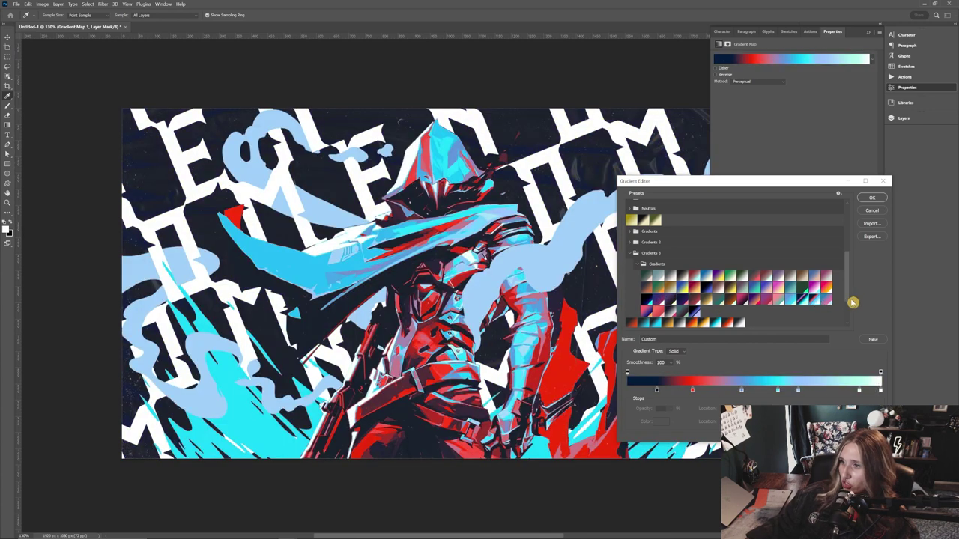
left_click(816, 302)
left_click(801, 303)
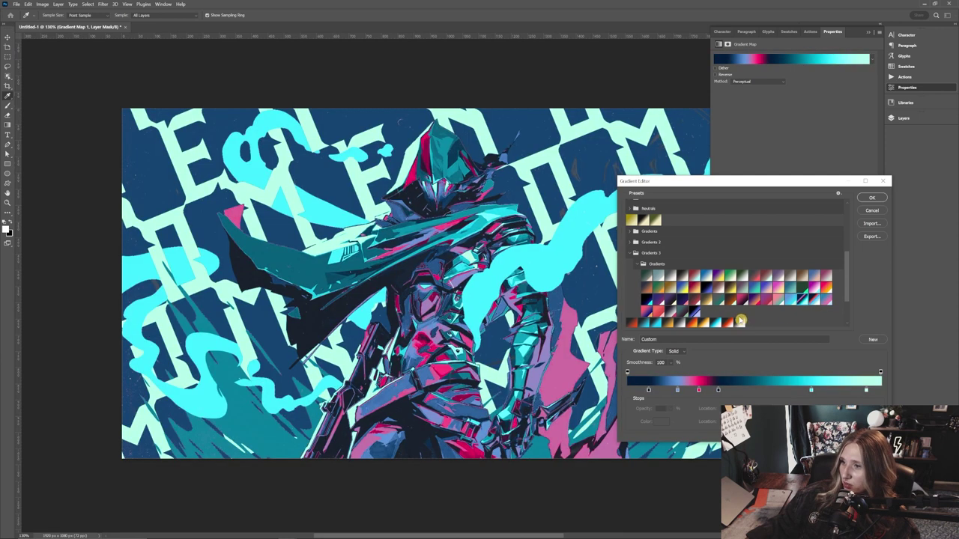
Apply the MVX preset running from black through purple, red and green to white, and shift its purple stop to a bluer violet
left_click(683, 313)
left_click(667, 313)
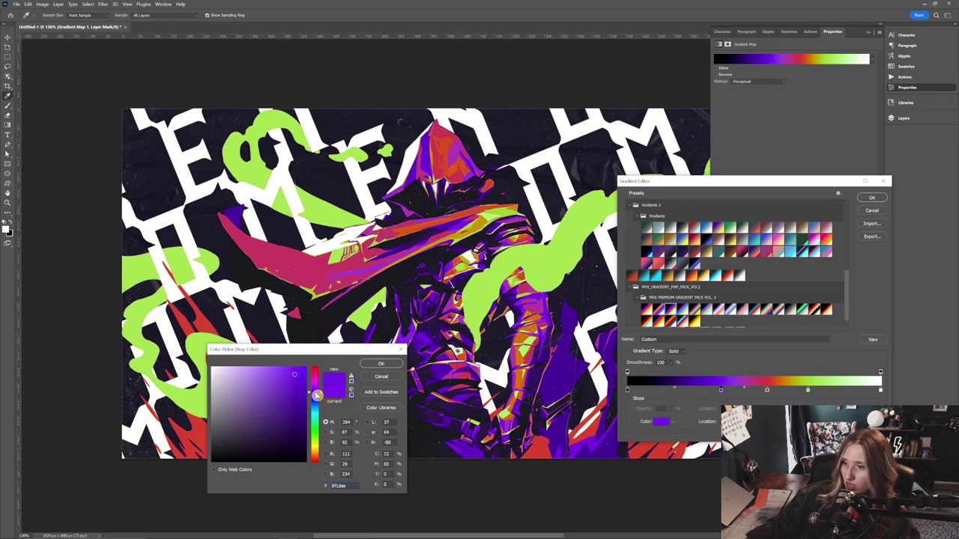
left_click_drag(316, 394, 301, 378)
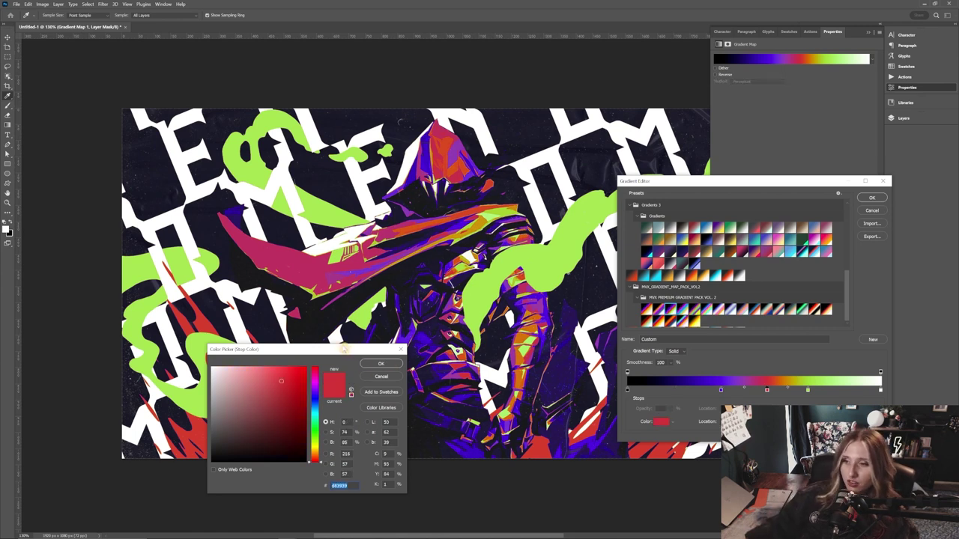
Try cyan (#11c6e7) as the colour of the gradient's middle red stop
left_click_drag(344, 349, 379, 349)
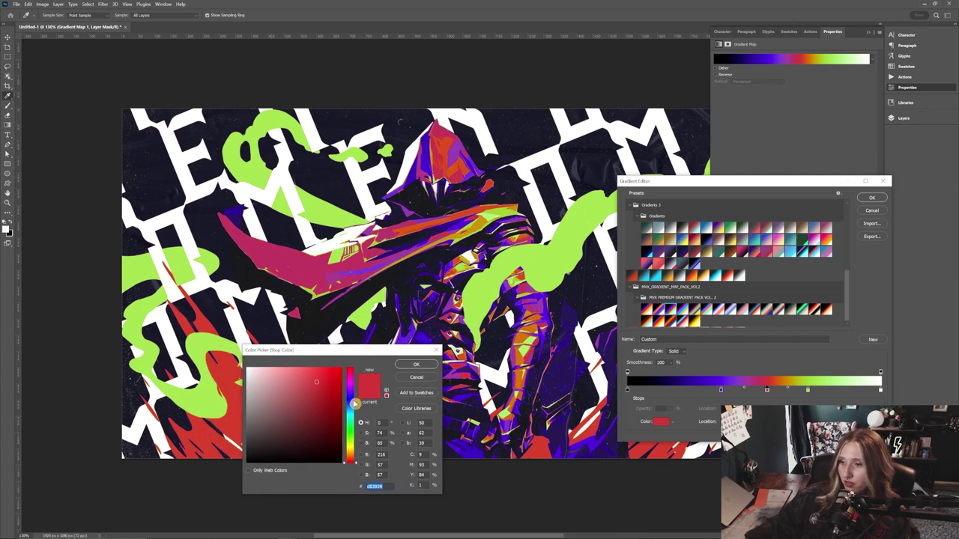
left_click(350, 392)
left_click_drag(351, 395, 351, 412)
left_click(301, 370)
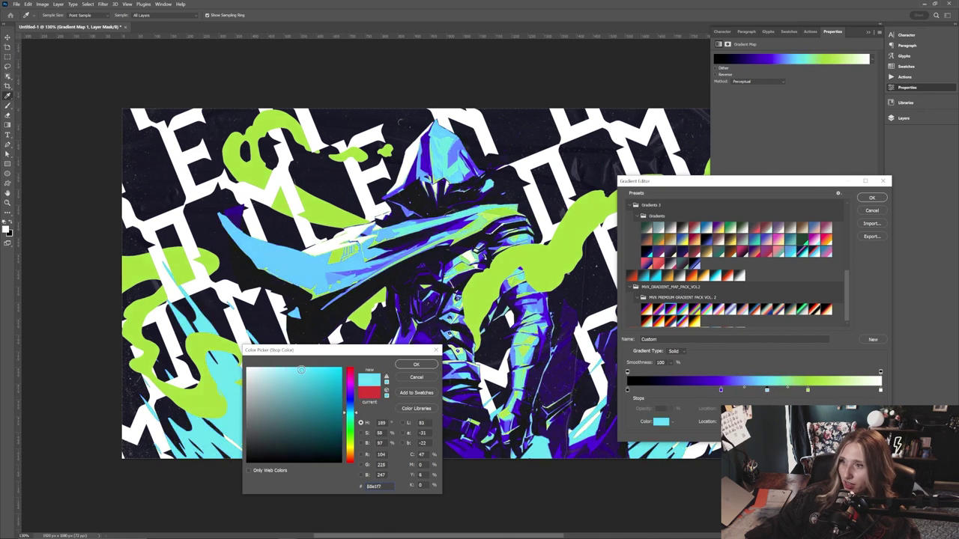
left_click_drag(306, 372, 334, 376)
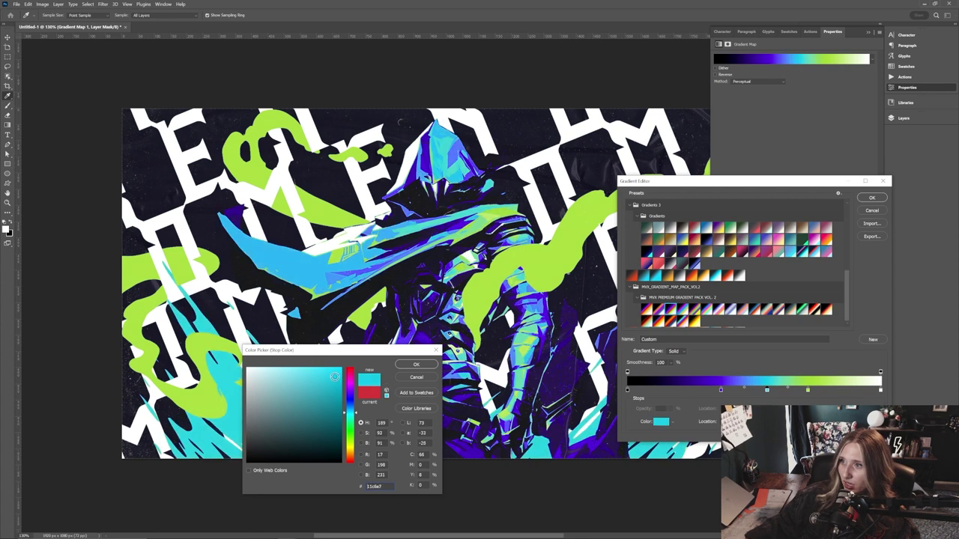
left_click(408, 365)
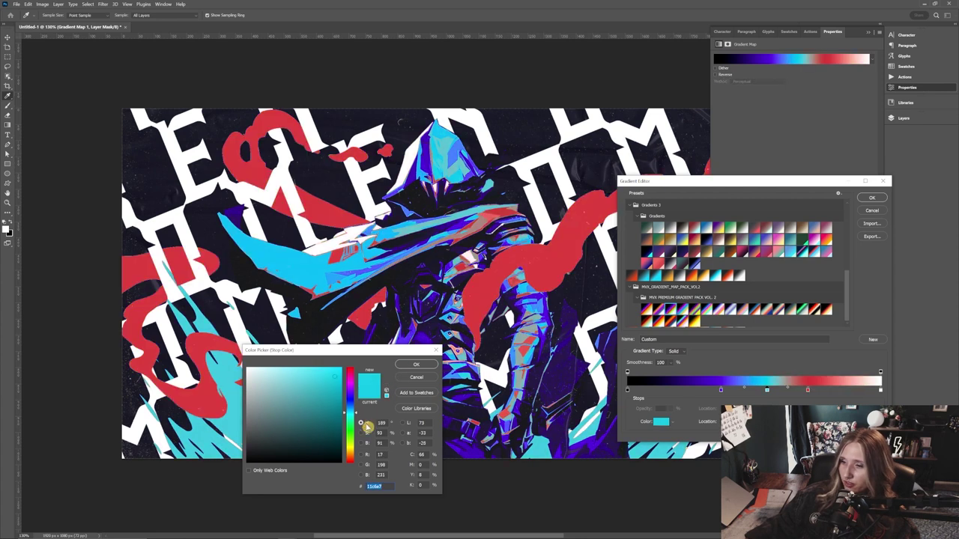
Recolour the gradient's middle cyan stop to orange (#e76711)
left_click(353, 421)
left_click_drag(353, 423, 354, 459)
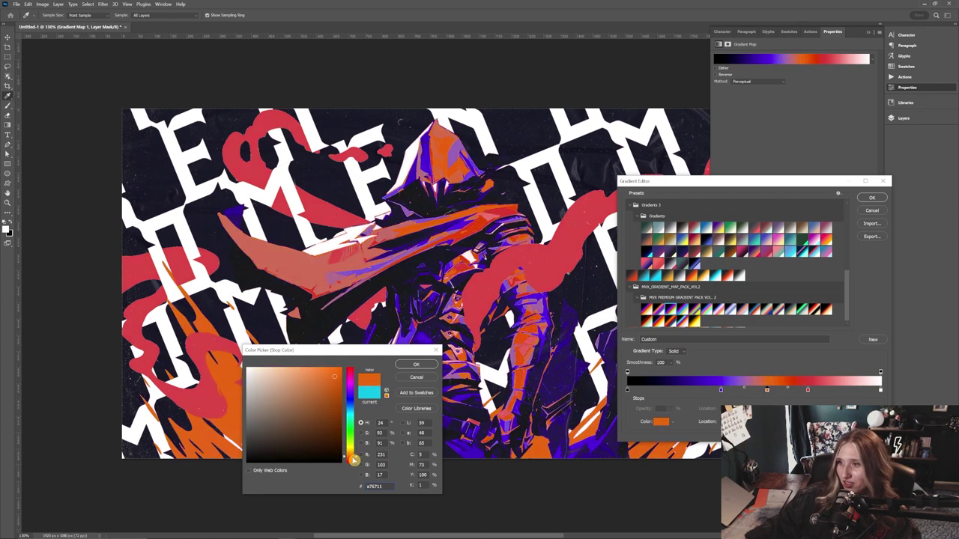
left_click_drag(319, 350, 643, 303)
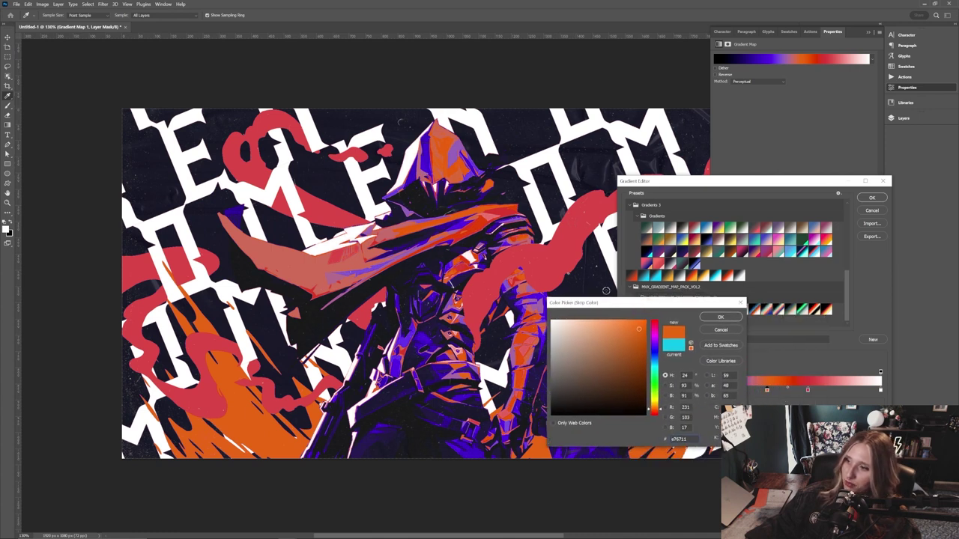
left_click(719, 317)
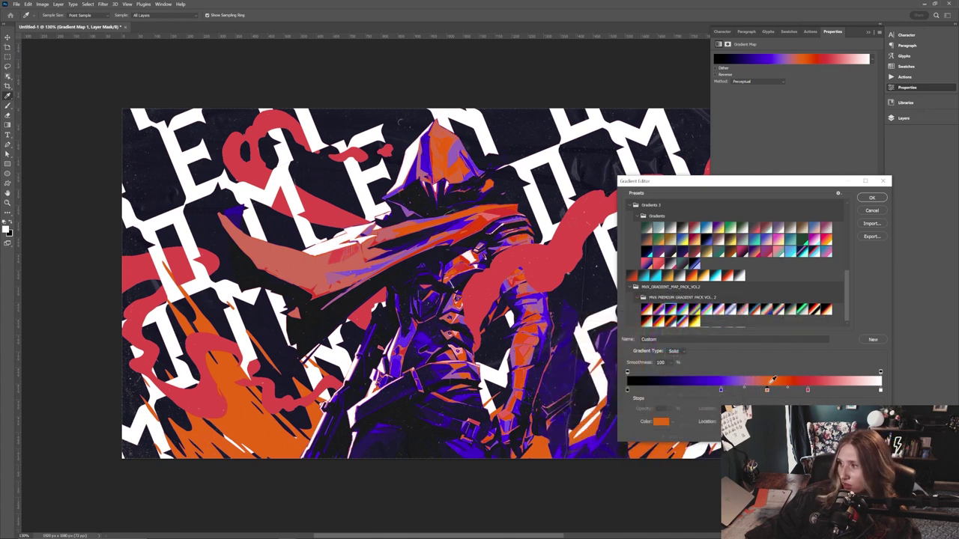
Recolour the gradient's white end stop to purple (#b35aff), accept the gradient, and return to the layer list with the Brush tool active
double_click(722, 390)
left_click(610, 321)
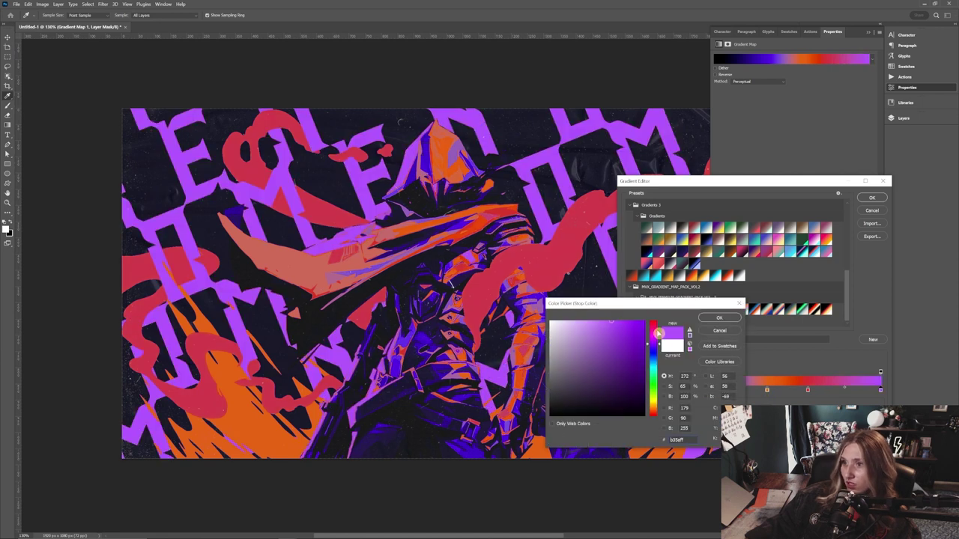
left_click(740, 318)
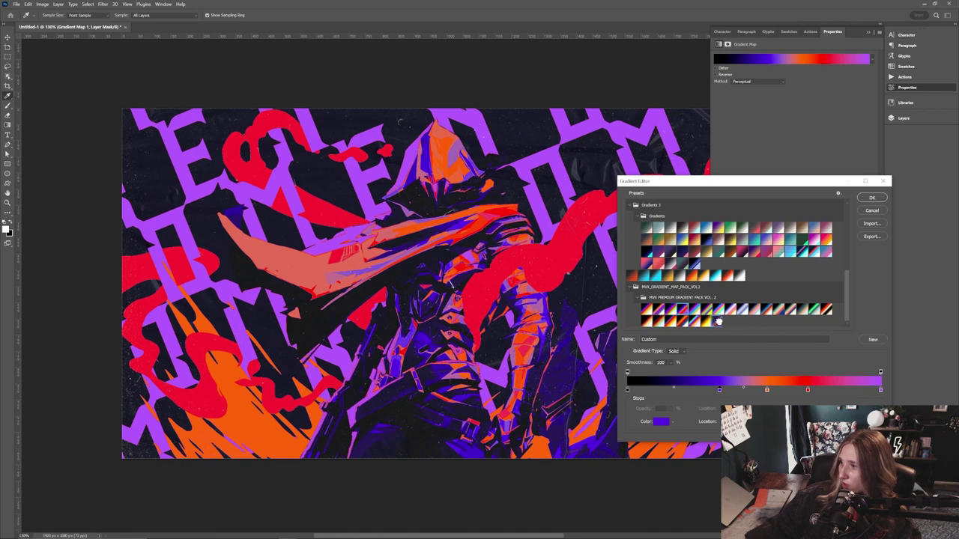
left_click(872, 198)
key("b")
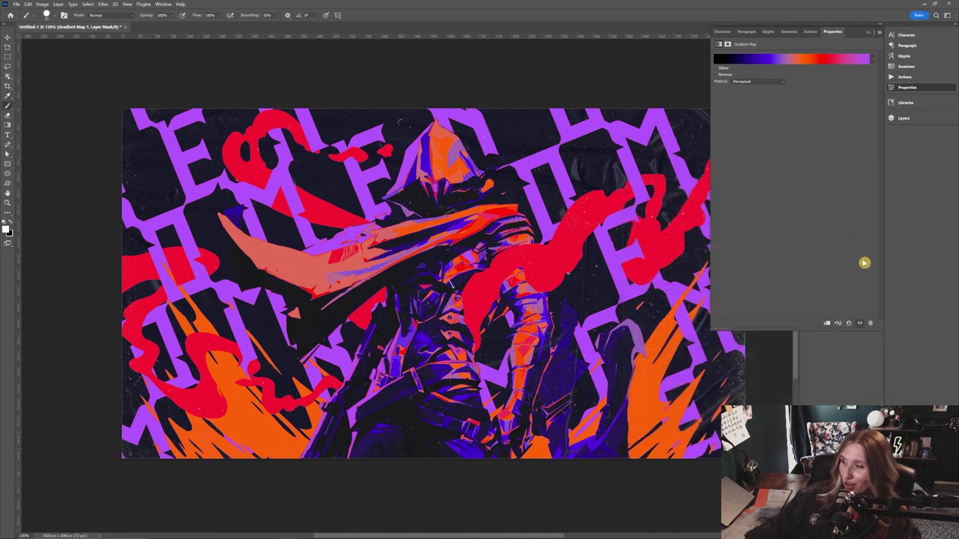
left_click(900, 119)
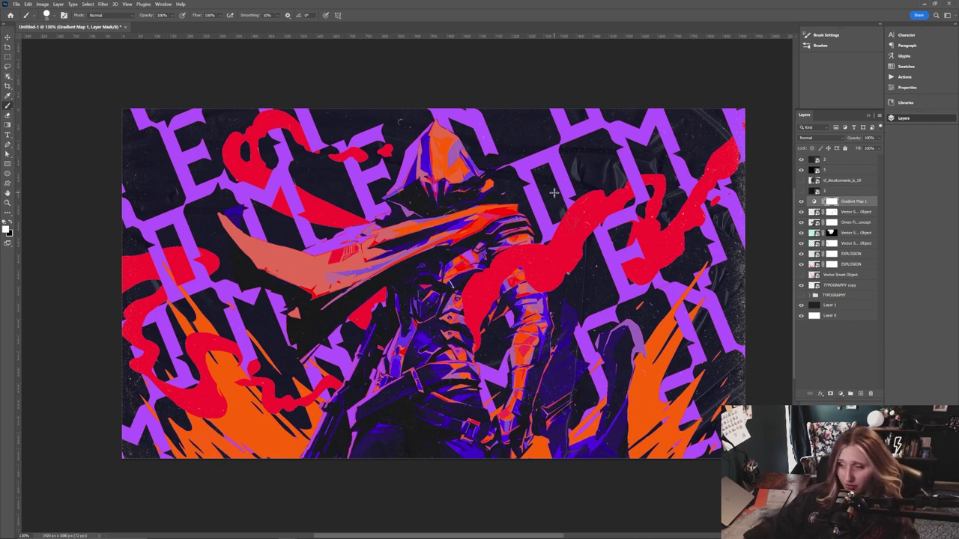
Compare the whole artwork with and without the gradient map adjustment
scroll(605, 323, "up", 2)
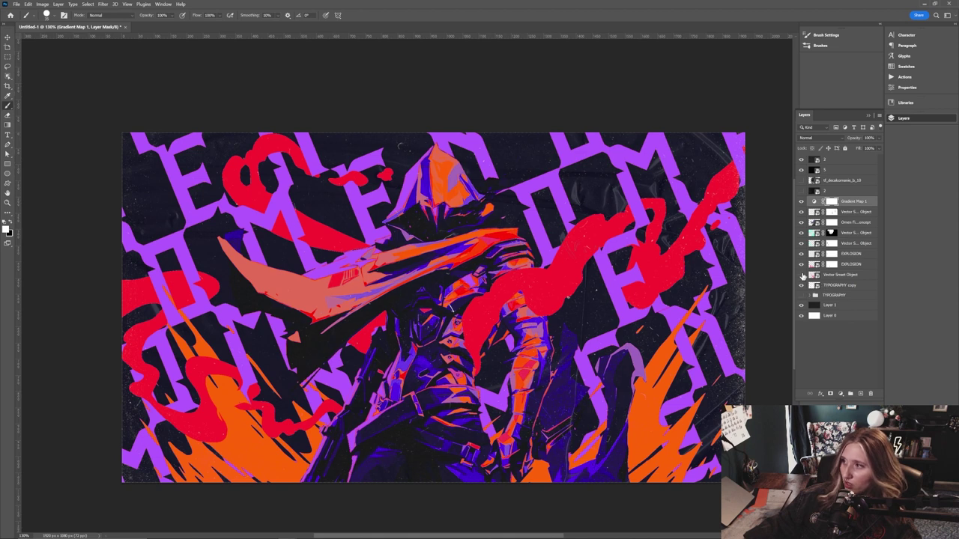
key("v")
left_click(801, 202)
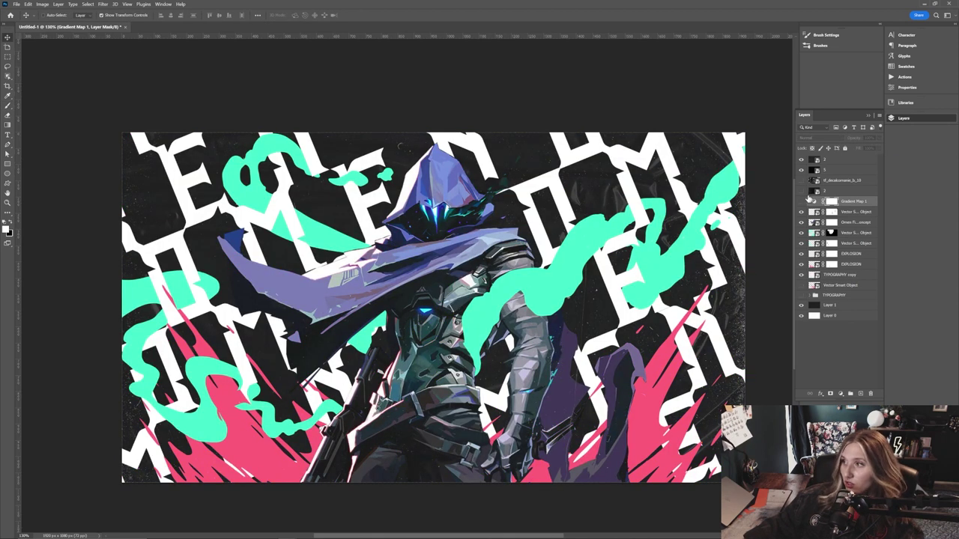
left_click(800, 202)
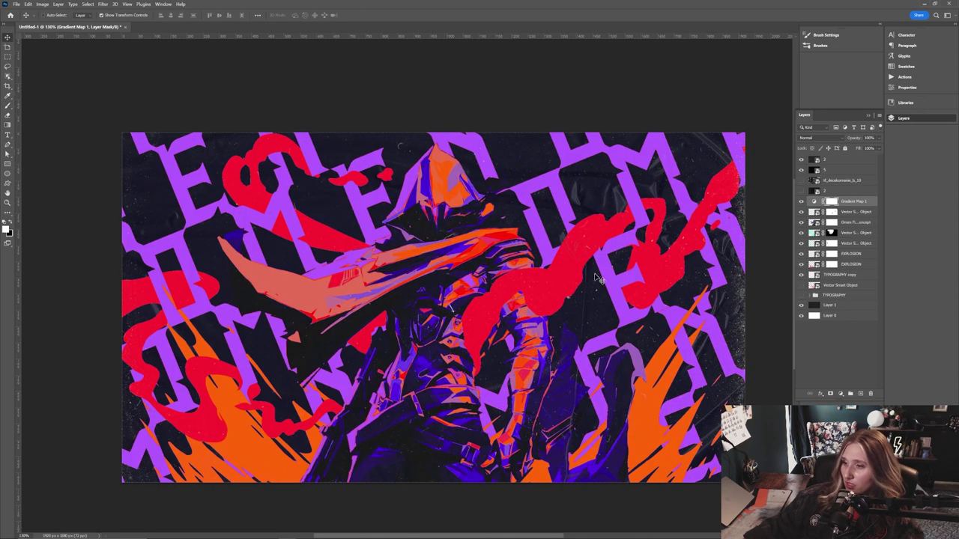
left_click(801, 201)
left_click(801, 201)
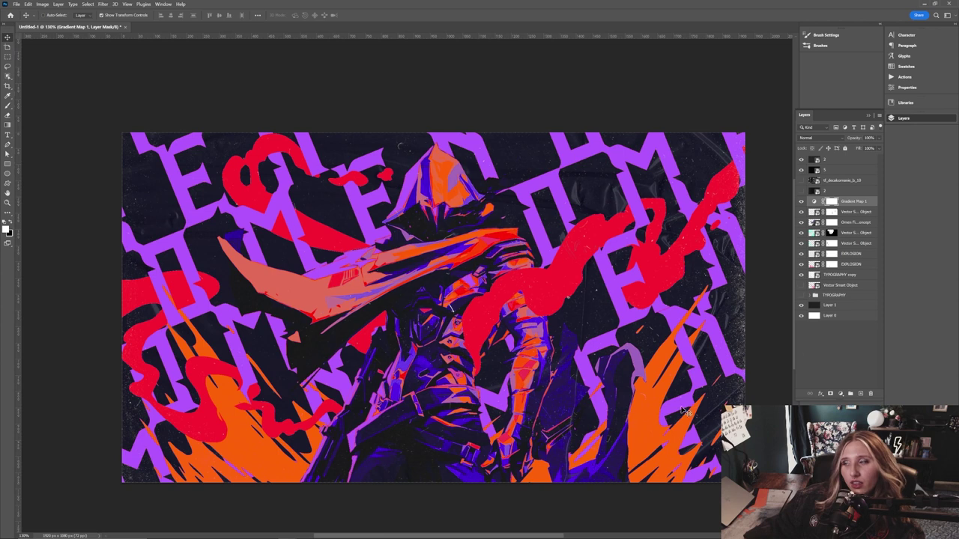
Check which parts of the artwork the character, explosion and smoke layers cover beneath the gradient map
left_click(848, 223)
left_click(801, 222)
left_click(800, 222)
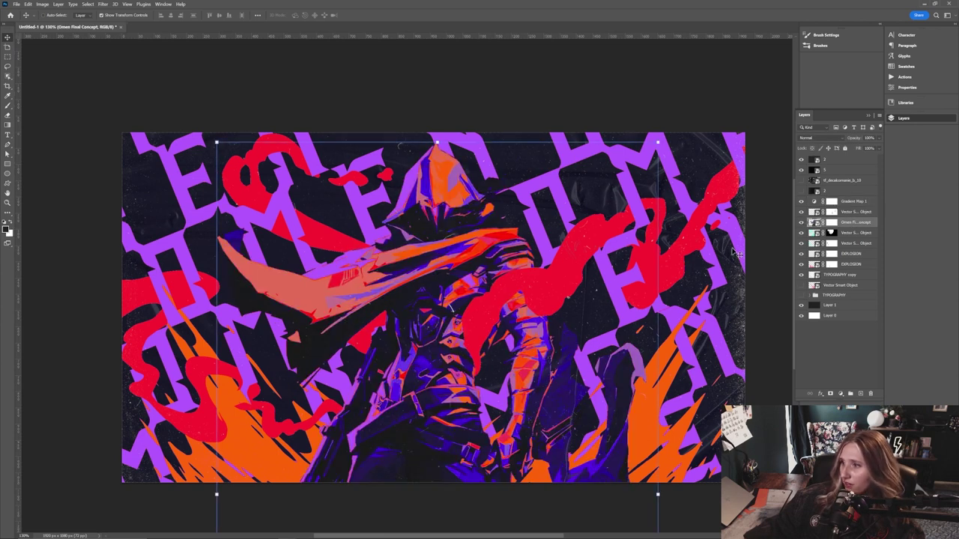
left_click(801, 253)
left_click(801, 253)
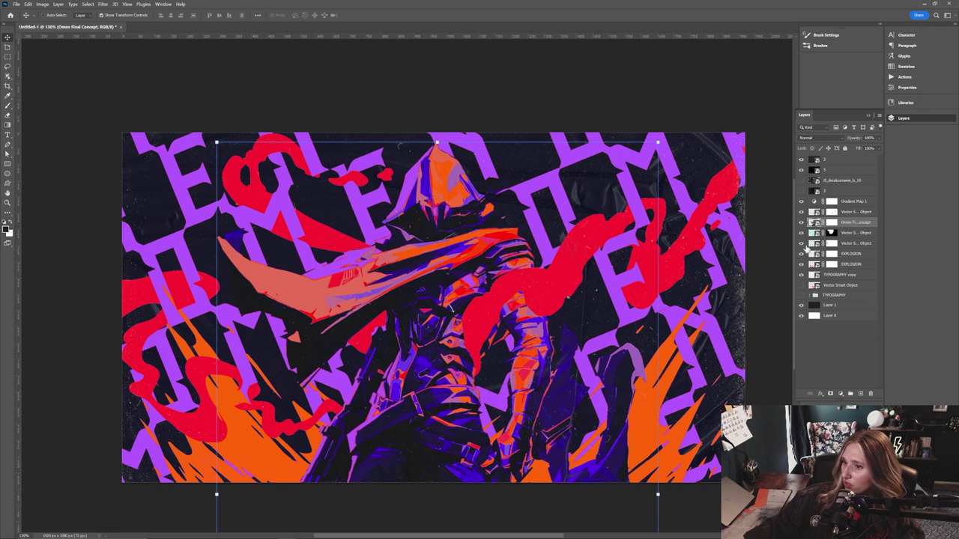
left_click(844, 254)
left_click(844, 244)
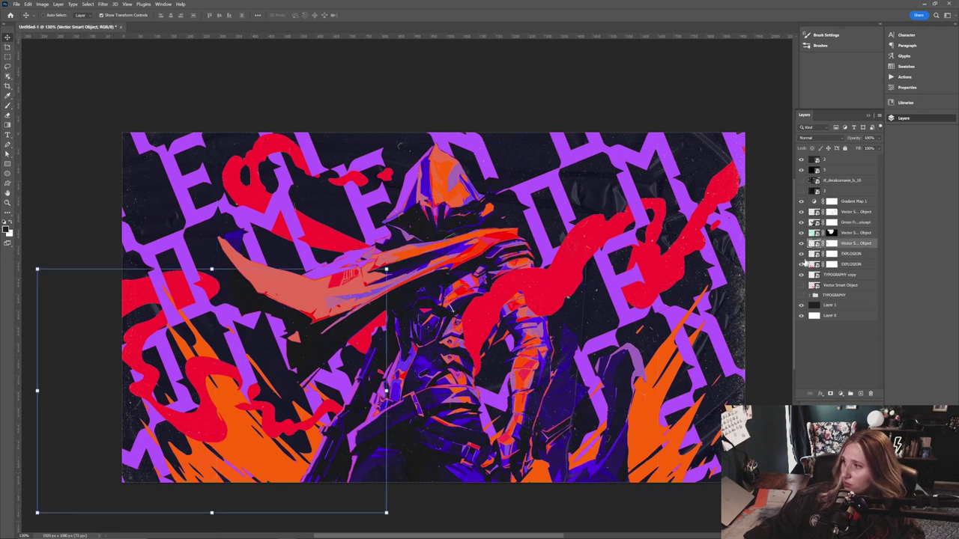
Add dark Color Overlays to both EXPLOSION layers, using dark red (#652e2e) for the one behind the smoke on the left
left_click(801, 263)
left_click(802, 255)
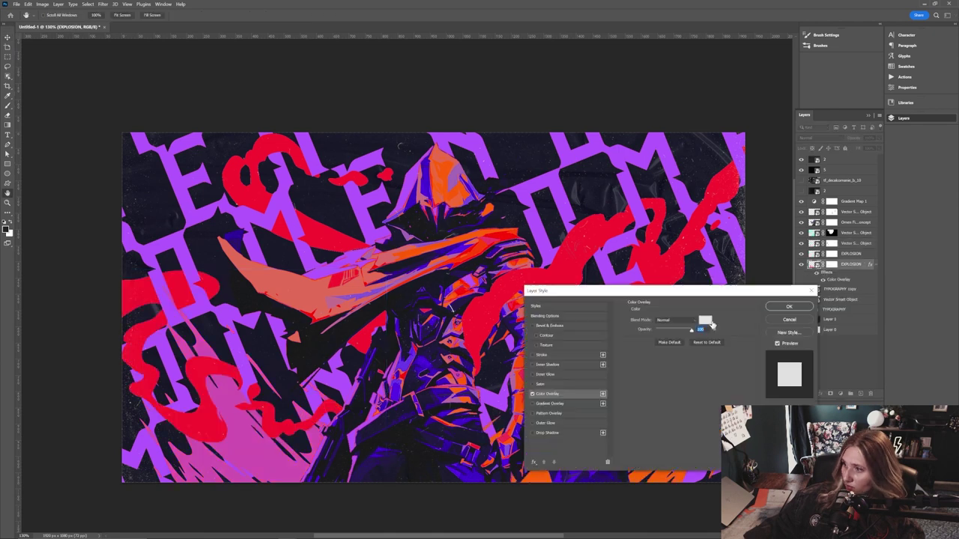
left_click(708, 324)
left_click_drag(625, 346, 596, 377)
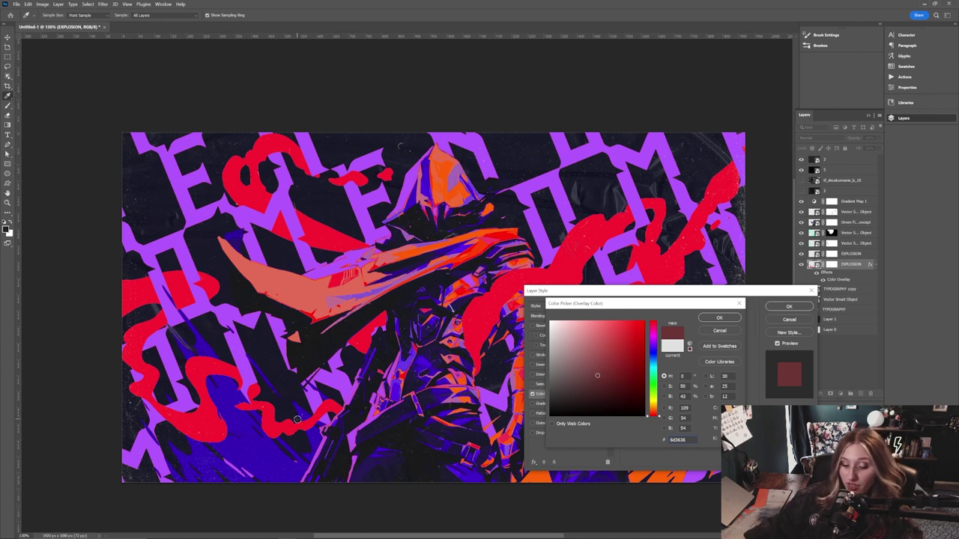
left_click_drag(602, 364, 599, 376)
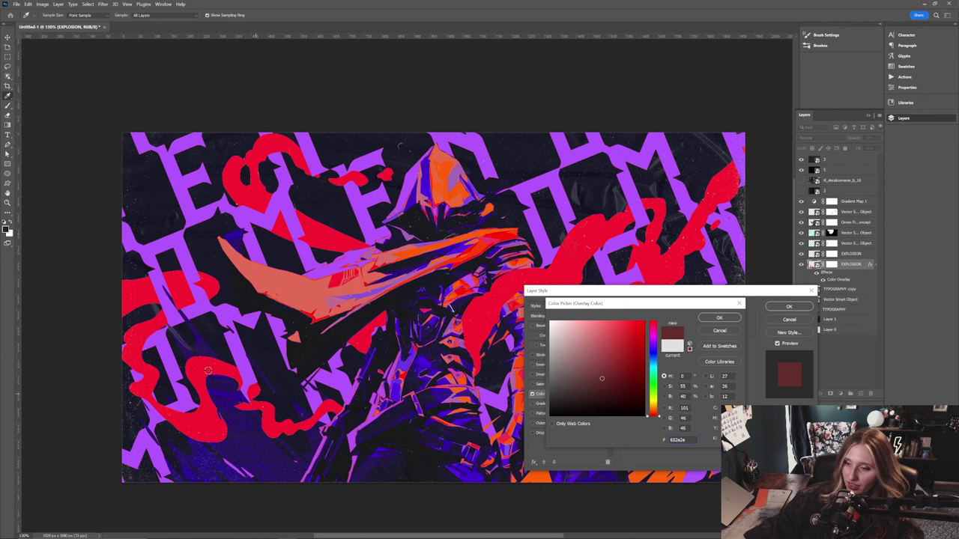
left_click(708, 319)
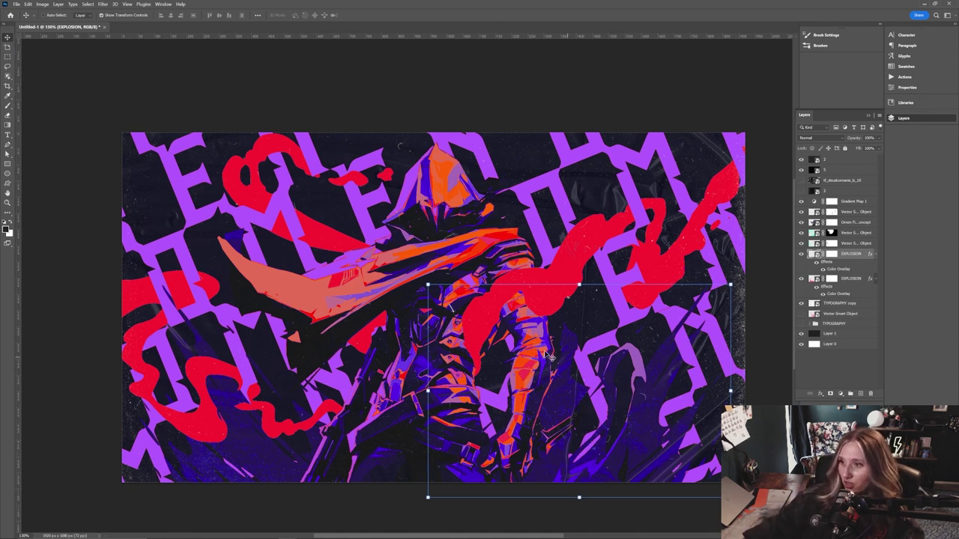
left_click(842, 245)
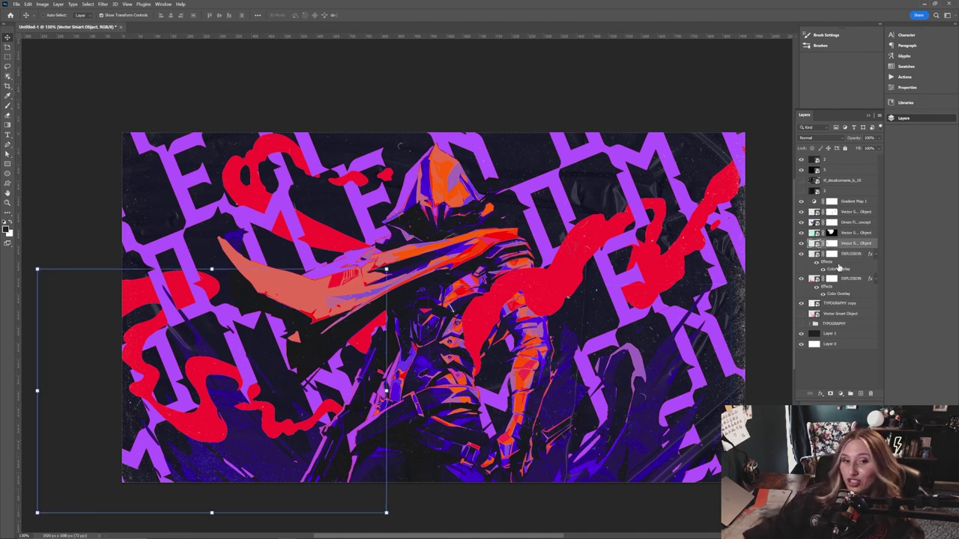
Show the tf_decalcomanie_b_10 texture in Normal blend mode and resize it to the canvas width of 1920 px
left_click(831, 181)
left_click(802, 180)
left_click(828, 140)
left_click(824, 147)
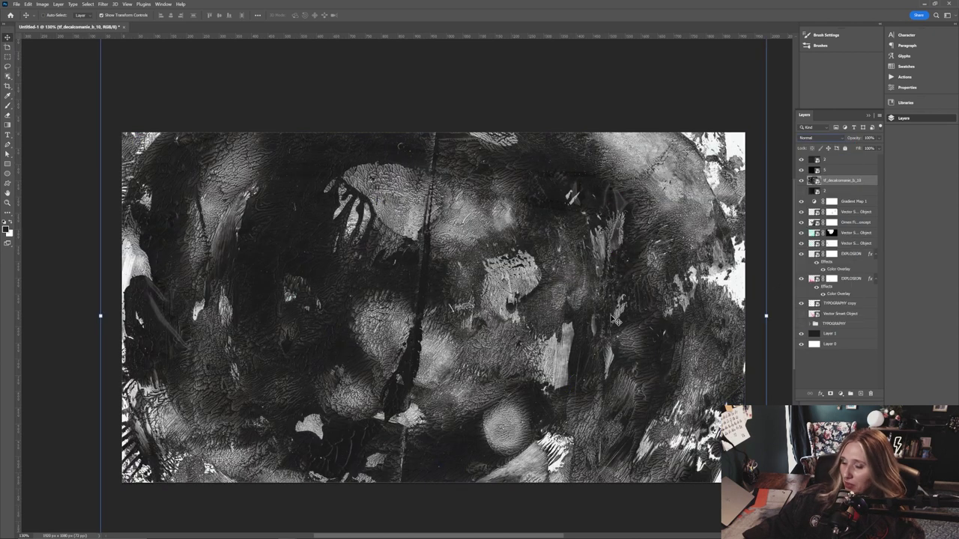
left_click_drag(768, 316, 610, 307)
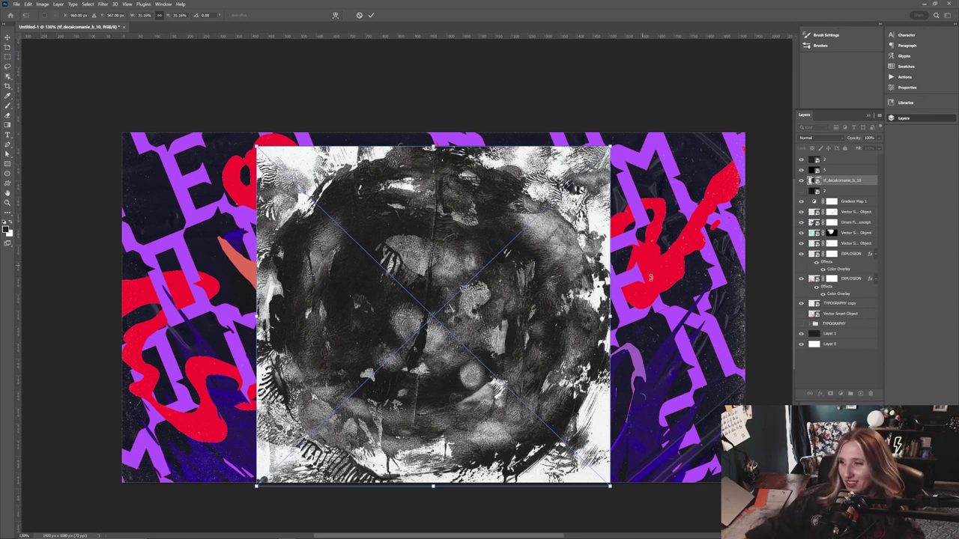
left_click_drag(613, 317, 764, 276)
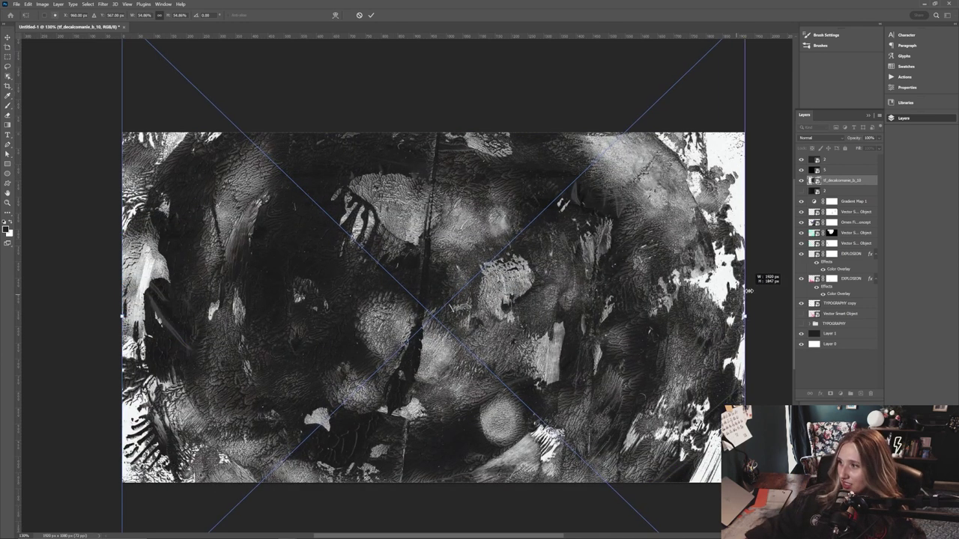
key("Return")
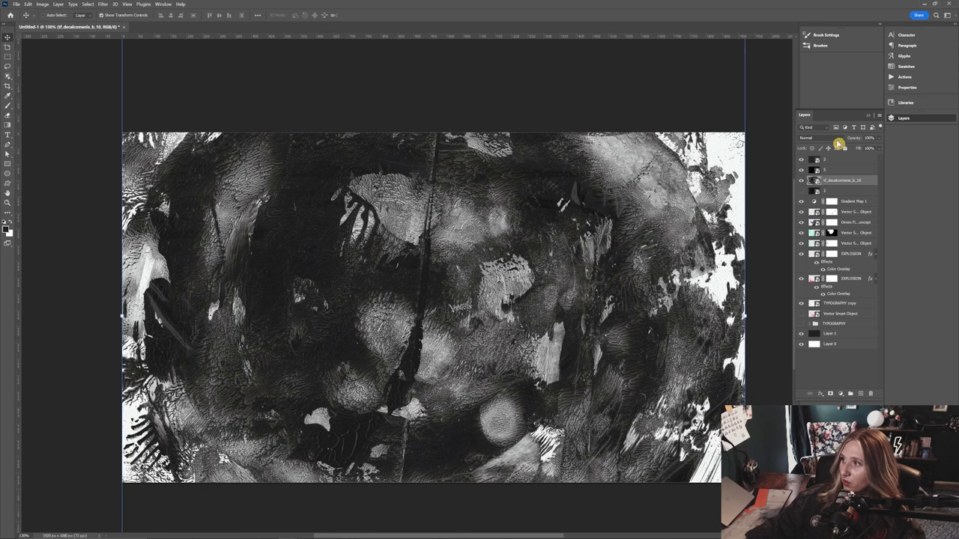
Set the tf_decalcomanie_b_10 texture to Soft Light blending and compare the artwork with and without it
left_click(818, 138)
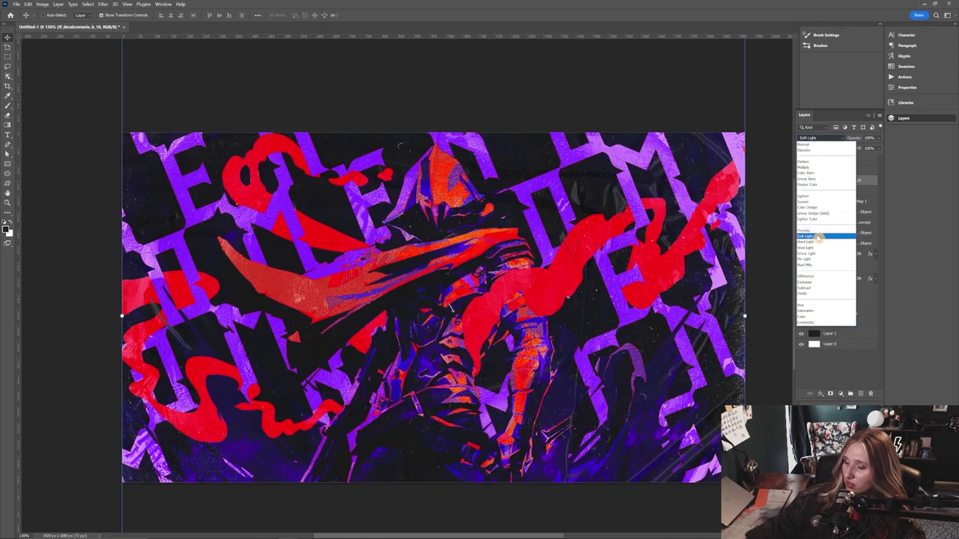
left_click(819, 237)
left_click(801, 180)
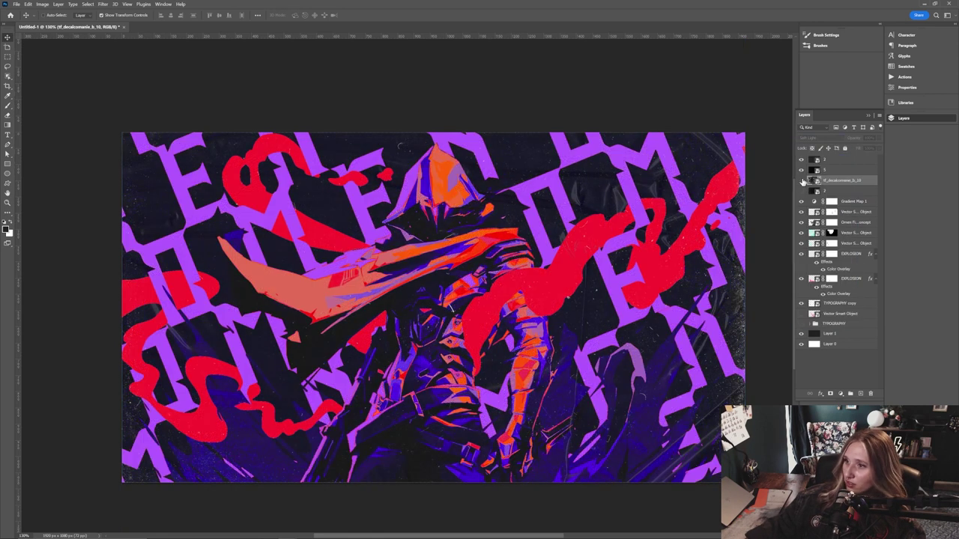
left_click(801, 181)
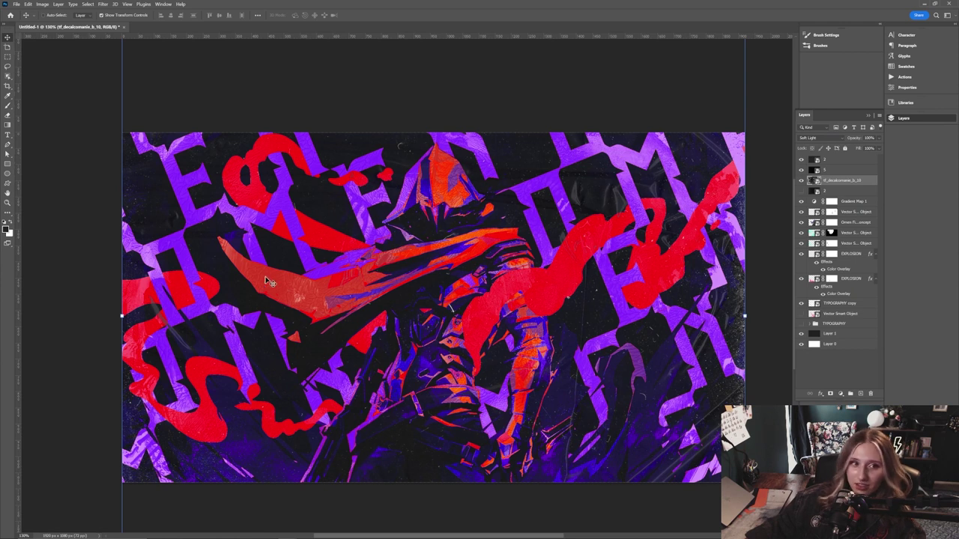
left_click(800, 182)
left_click(800, 182)
left_click(801, 182)
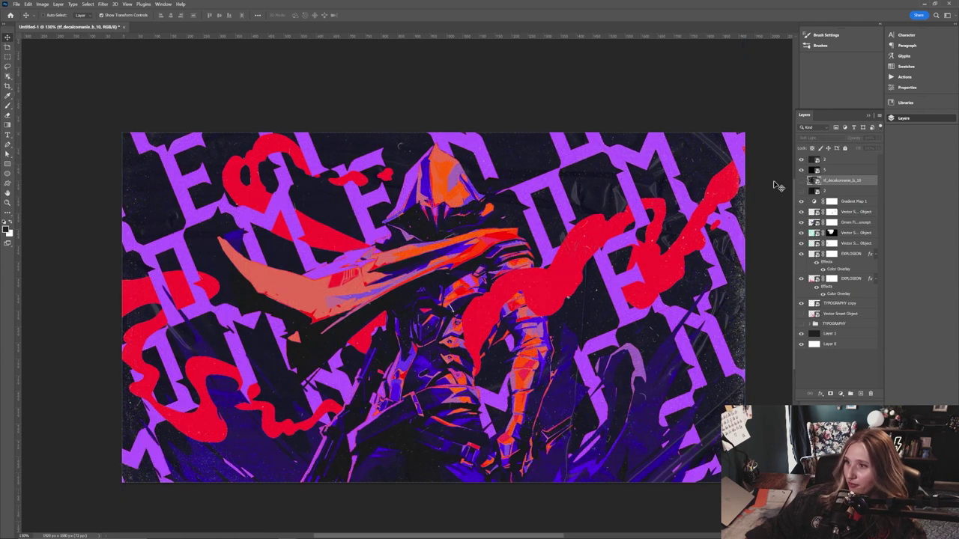
left_click(801, 182)
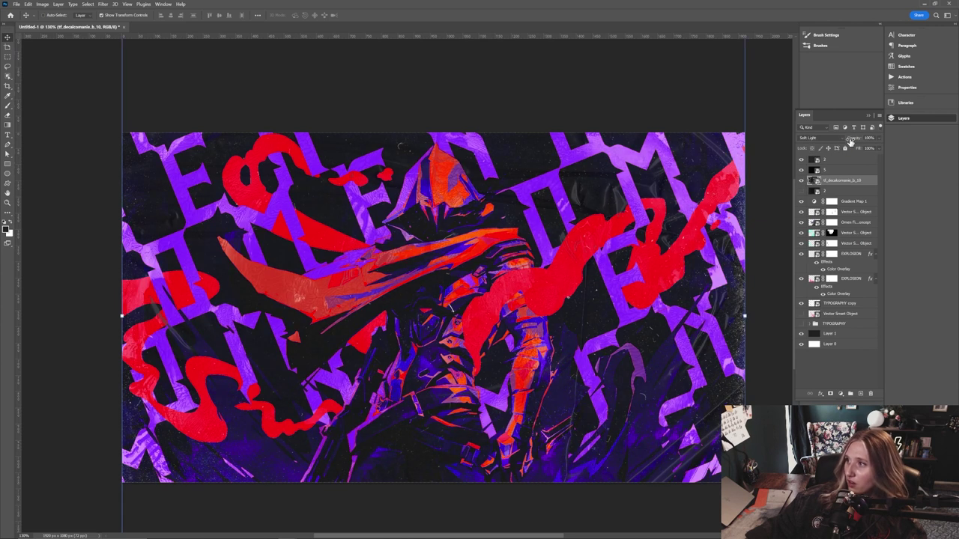
Lower the tf_decalcomanie_b_10 texture's opacity to 78% and check its effect against the untextured artwork
left_click_drag(846, 140, 843, 140)
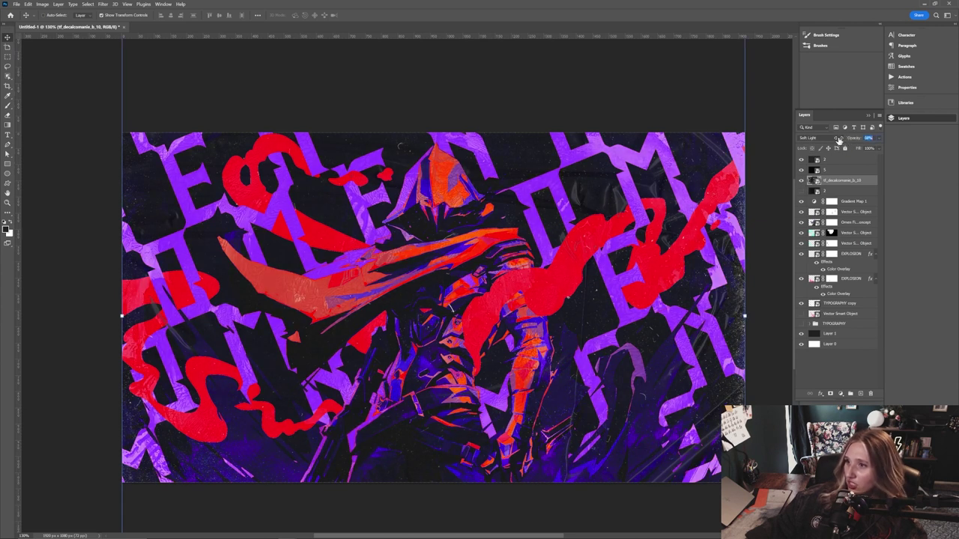
left_click(801, 182)
left_click(801, 182)
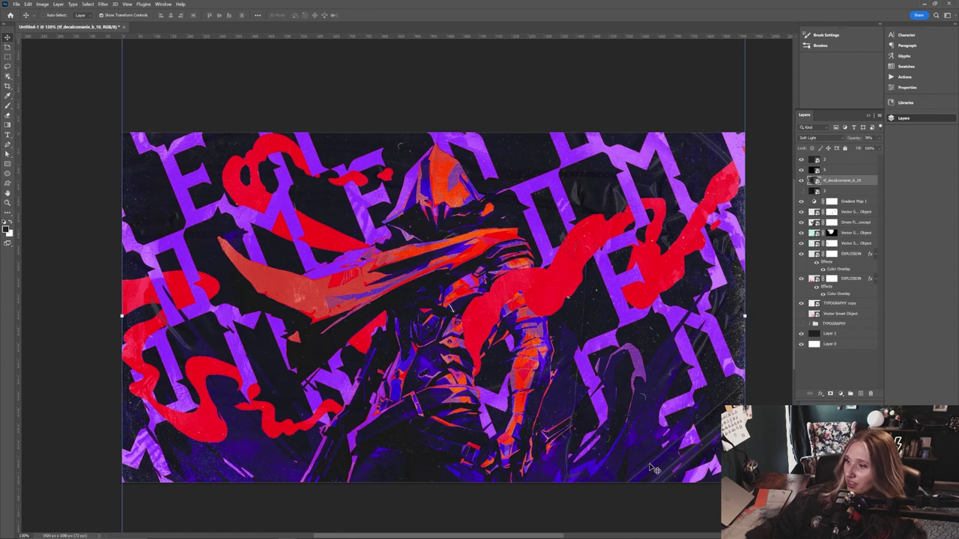
left_click(800, 180)
left_click(801, 180)
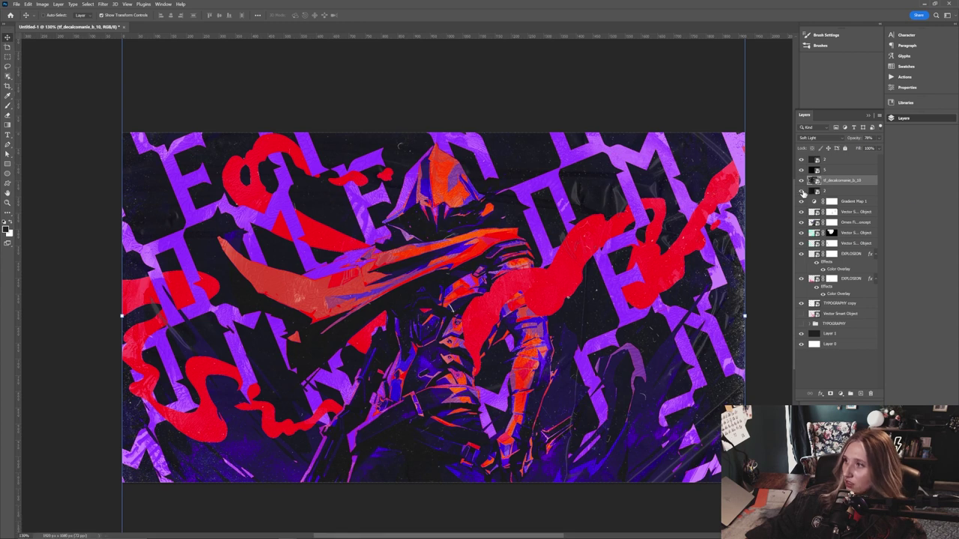
Move the topmost crease texture downward over the artwork and check the new position against the image without it
left_click(826, 161)
left_click_drag(657, 147, 651, 217)
left_click(800, 160)
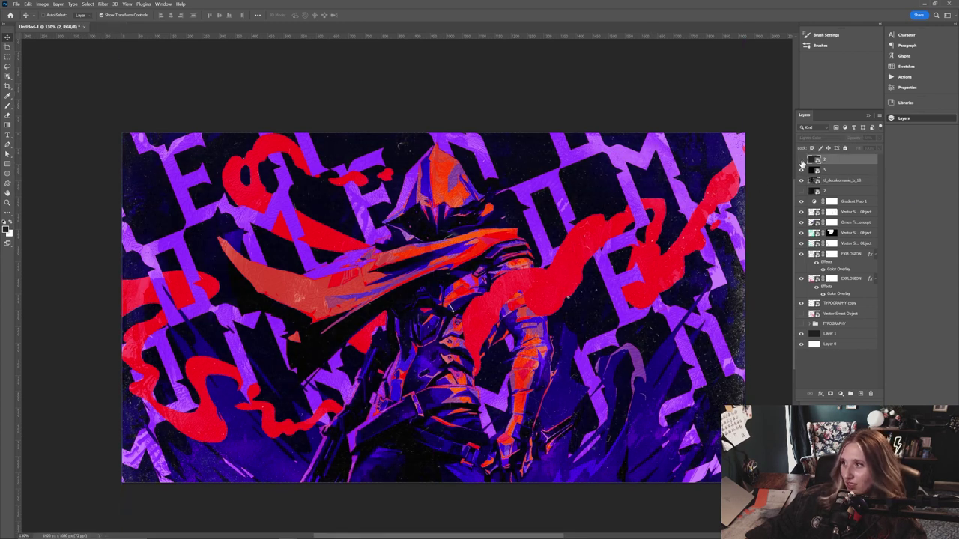
left_click(800, 160)
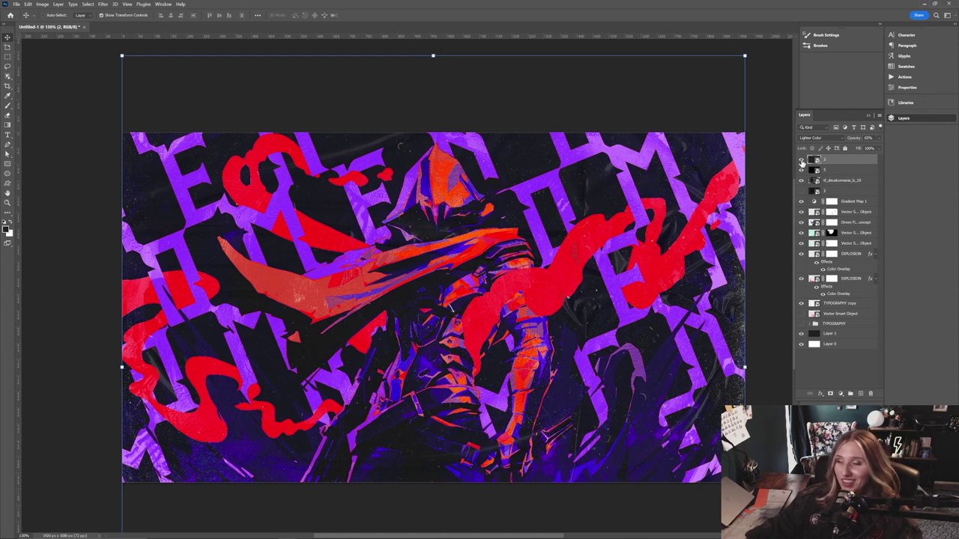
Compare the artwork repeatedly with and without the topmost crease texture, leaving the texture shown
left_click(801, 161)
left_click(800, 160)
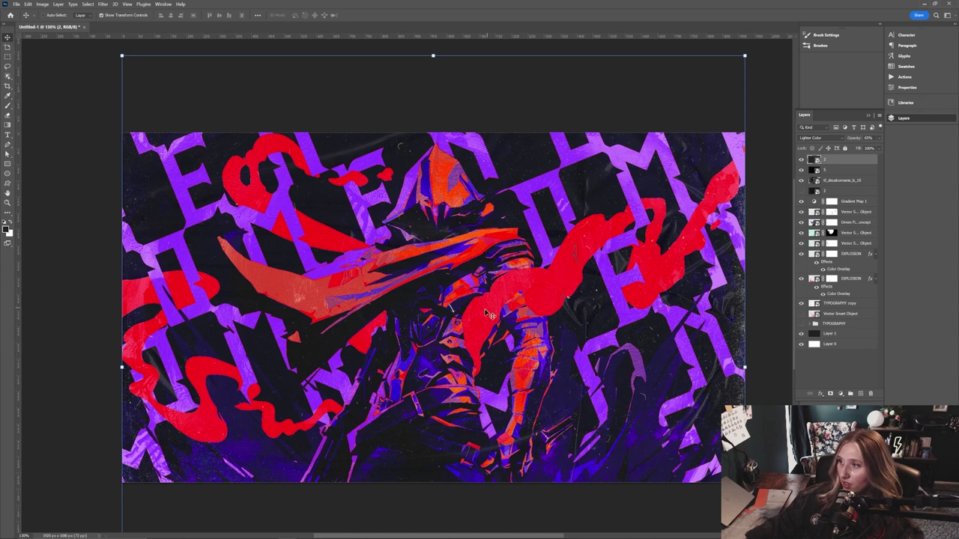
left_click(800, 160)
left_click(800, 161)
left_click(801, 161)
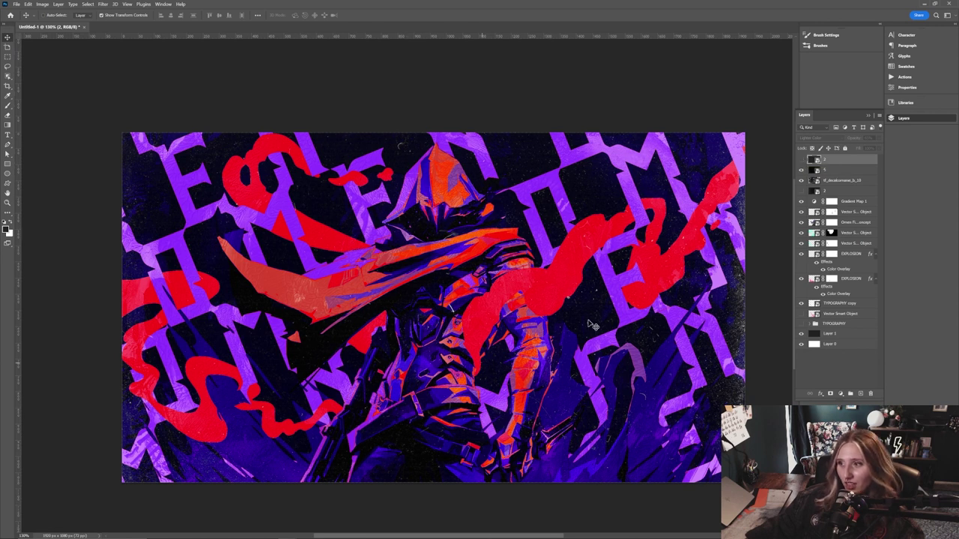
left_click(801, 161)
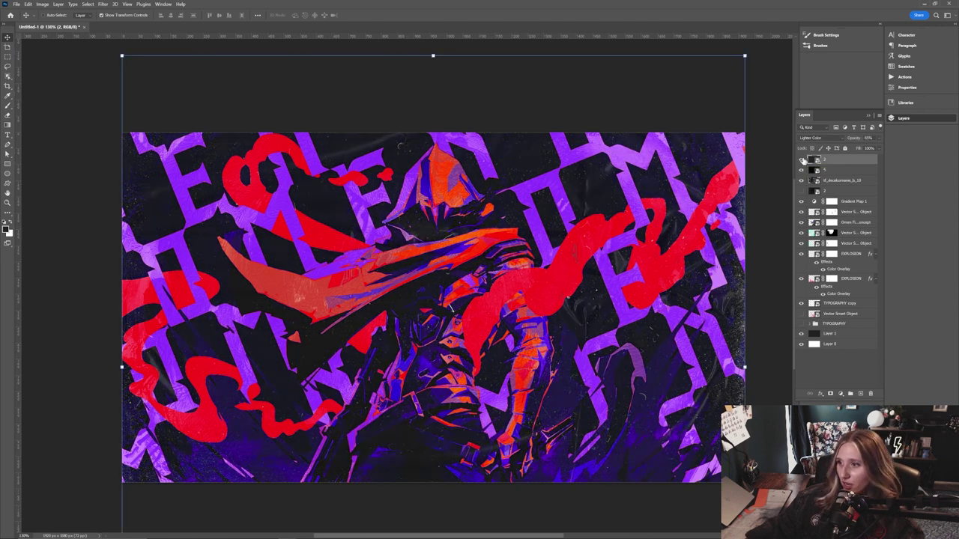
left_click(801, 161)
left_click(801, 160)
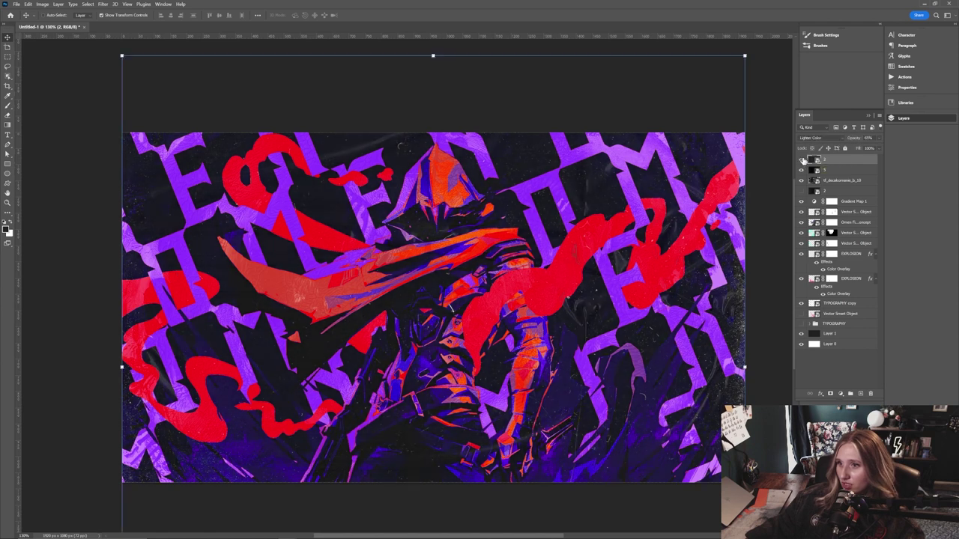
left_click(802, 161)
left_click(802, 161)
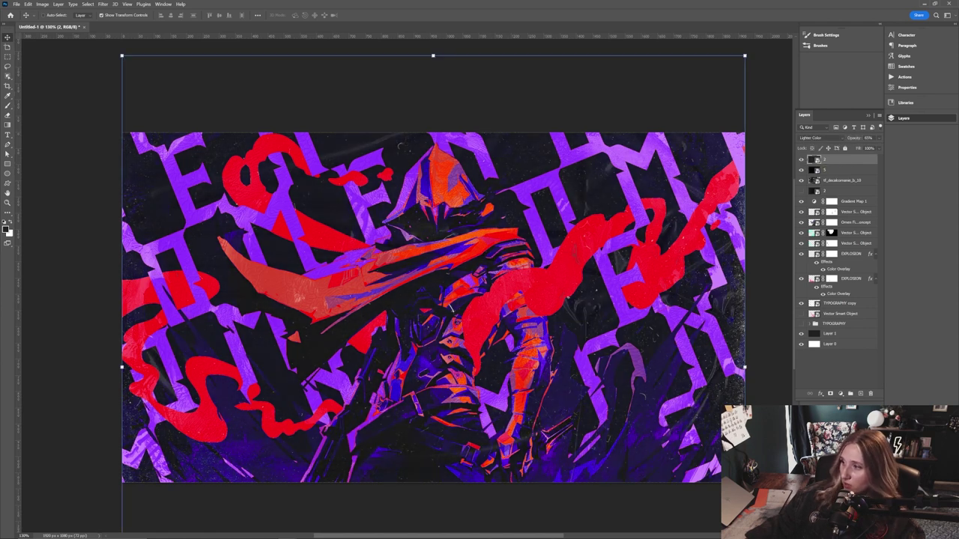
Add a new layer above all the others and fill it with white
left_click(861, 394)
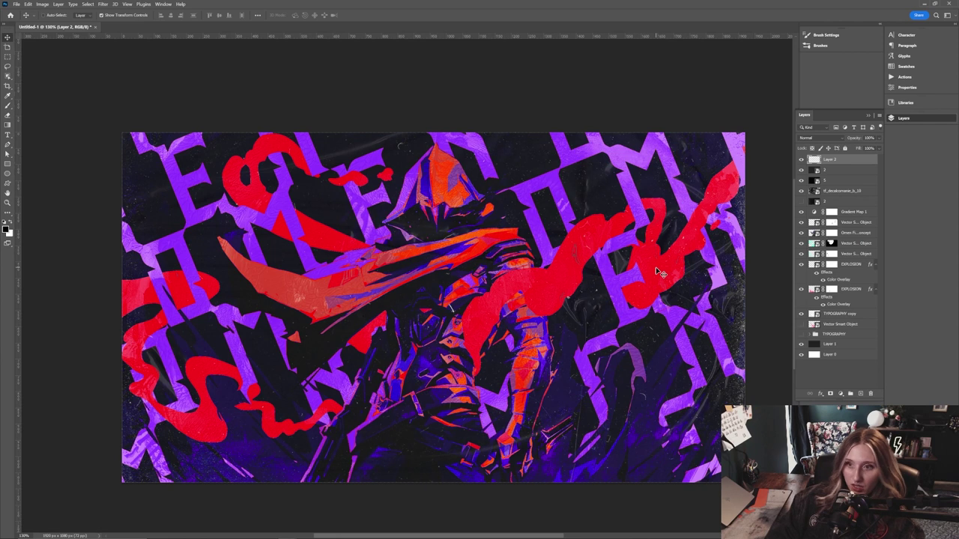
key("alt+BackSpace")
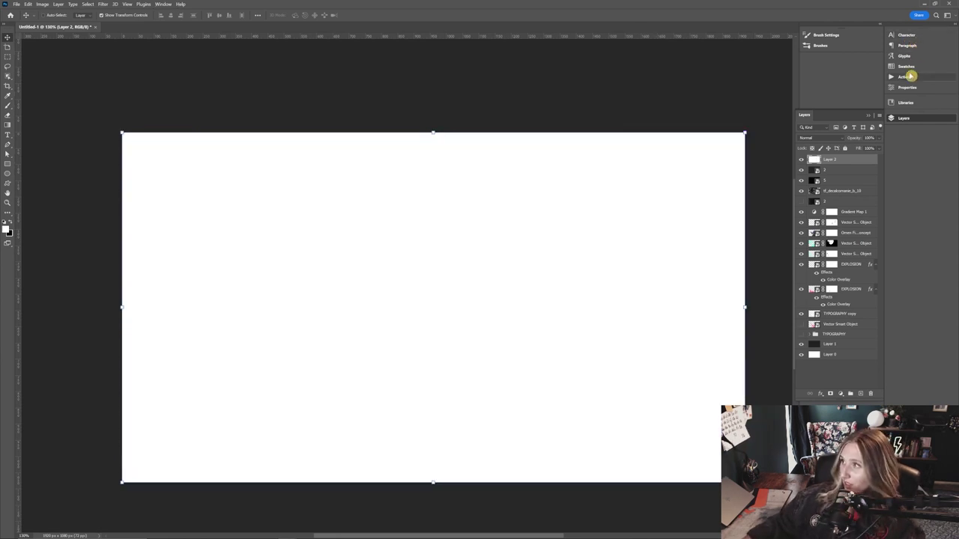
left_click(905, 79)
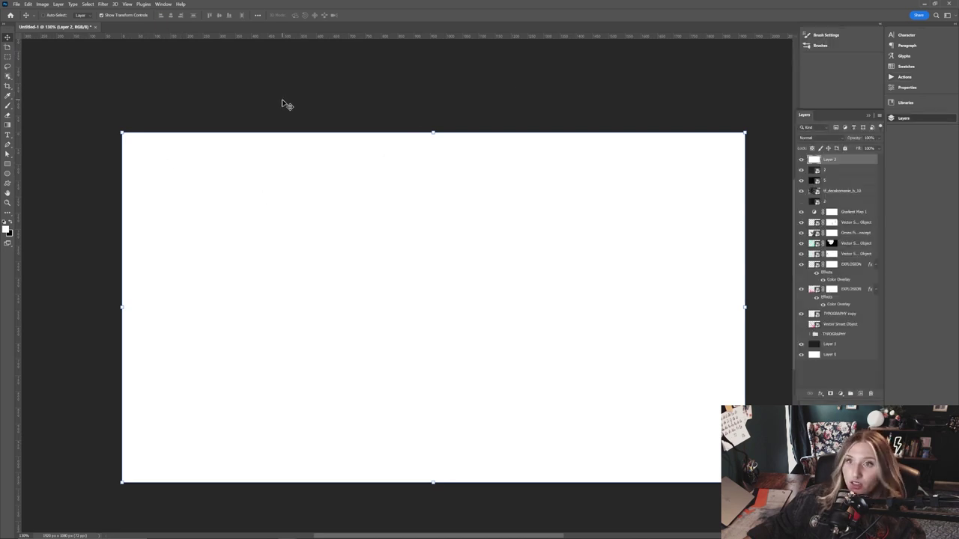
Add uniform, monochromatic noise of 37.64% to the white top layer
left_click(103, 5)
mouse_move(137, 115)
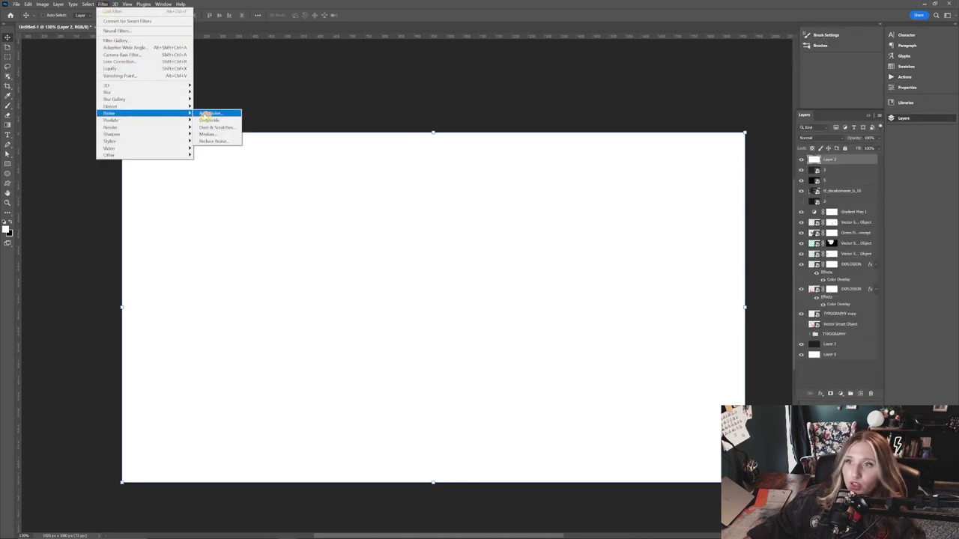
left_click(216, 114)
left_click_drag(443, 234, 447, 233)
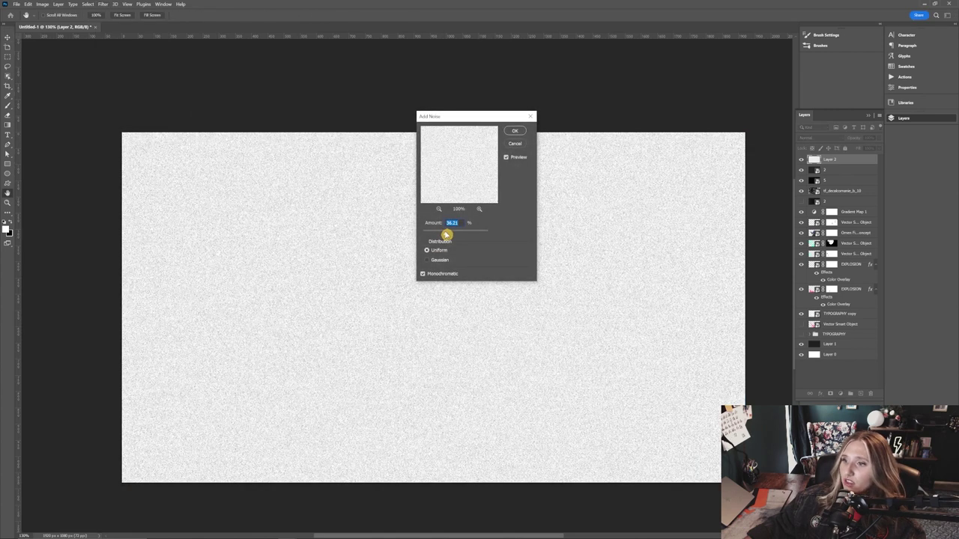
left_click_drag(446, 234, 448, 232)
left_click(438, 259)
left_click(438, 250)
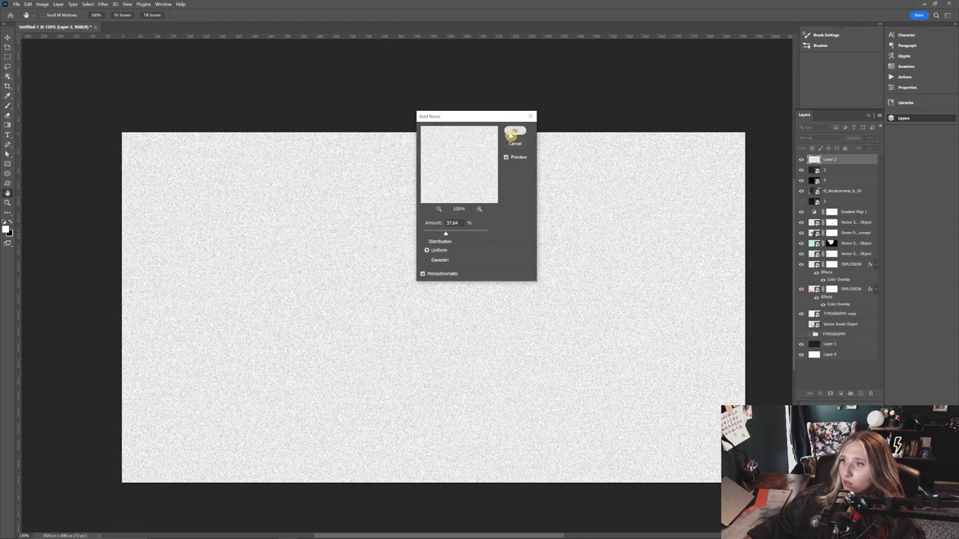
left_click(514, 131)
Try Darker Color and Linear Burn blending on the noise layer, compare the effect and hide the layer
left_click(816, 137)
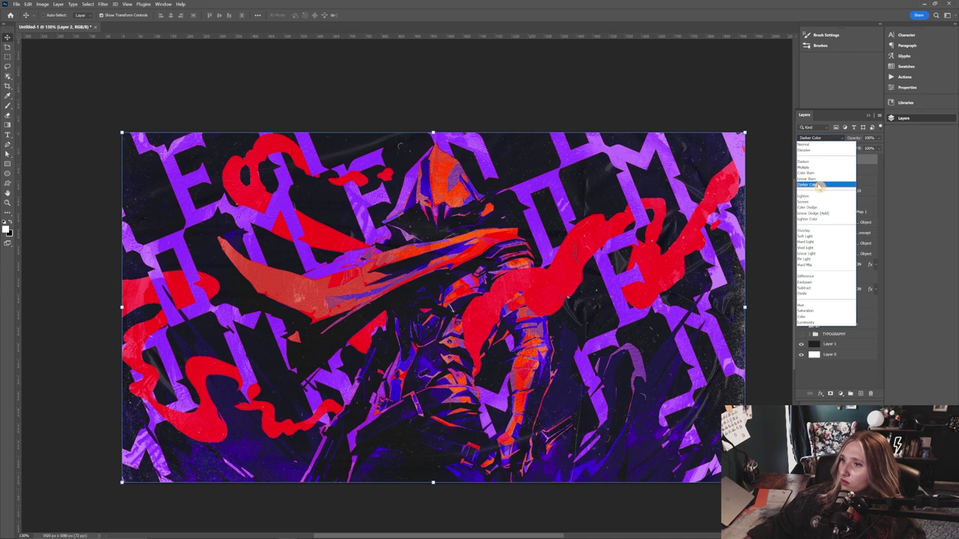
left_click(816, 184)
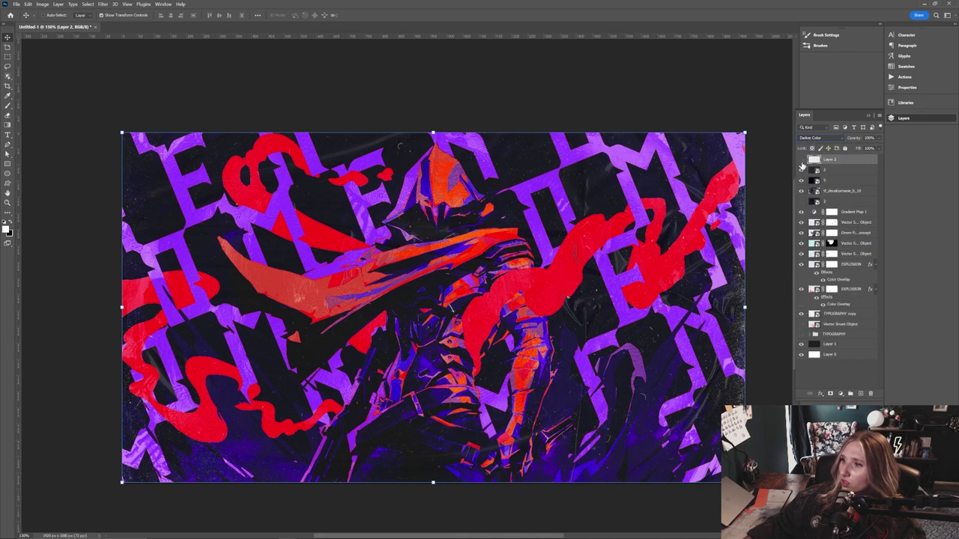
left_click(819, 138)
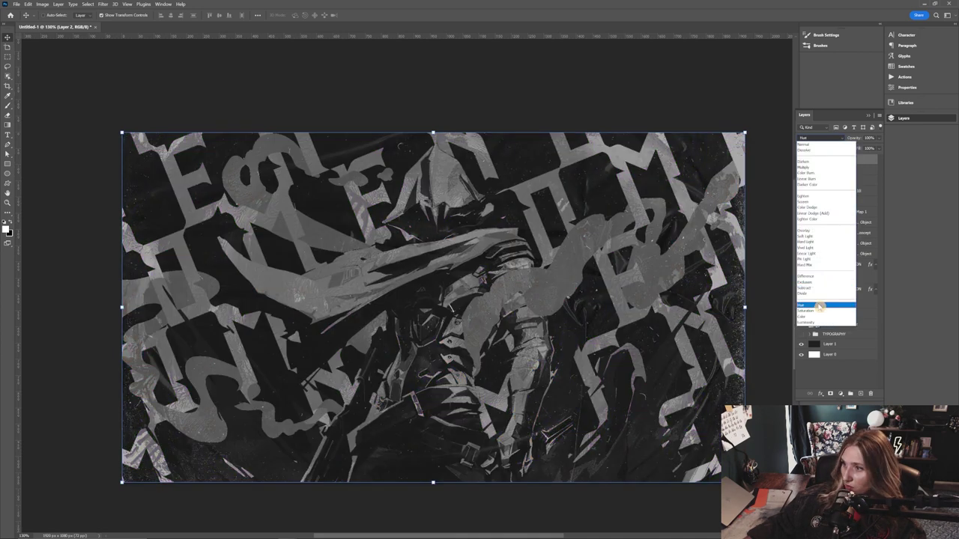
left_click(816, 179)
left_click(802, 159)
left_click(802, 160)
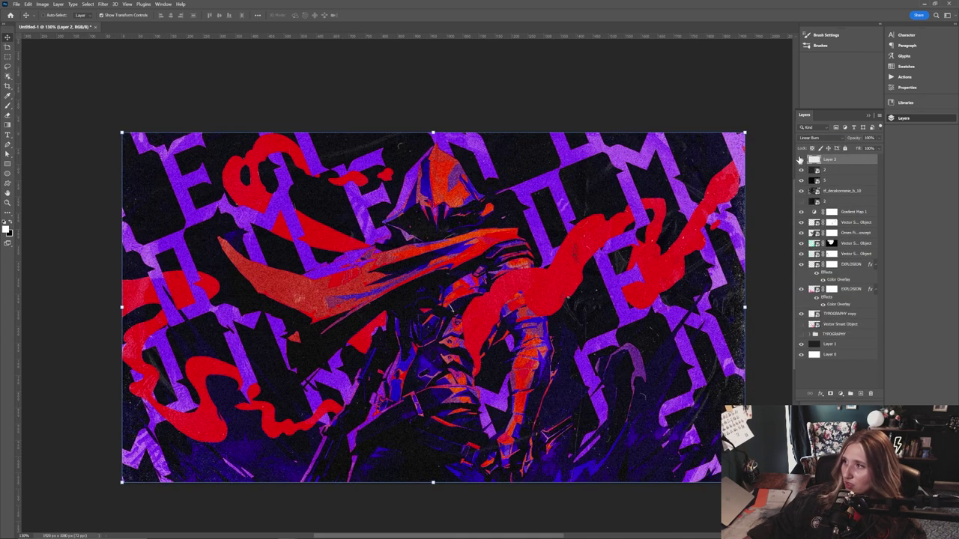
left_click(801, 159)
Open ASDC_2DFX_Design_06.psd and copy its Color Burn noise layer to the top of the Omen wallpaper
left_click(16, 4)
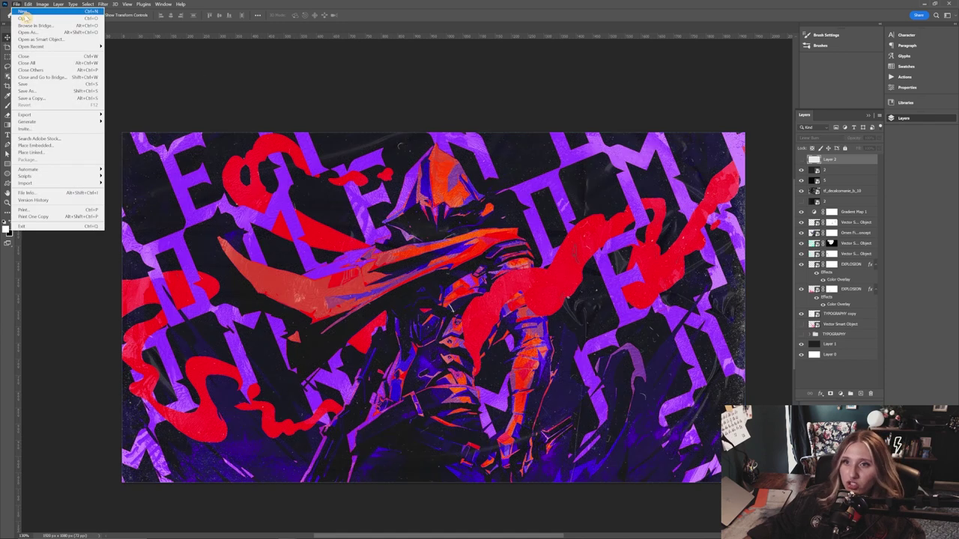
mouse_move(50, 47)
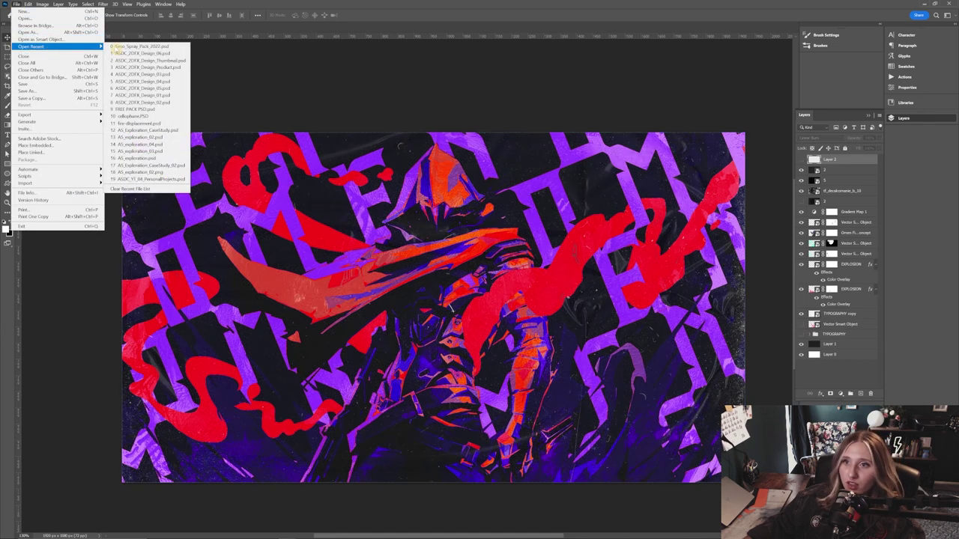
left_click(177, 91)
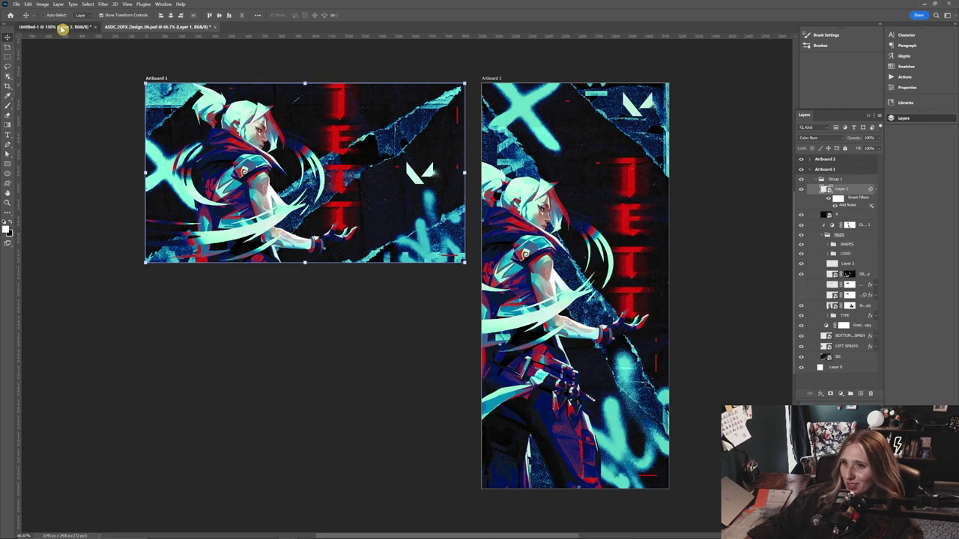
left_click(62, 27)
left_click(123, 27)
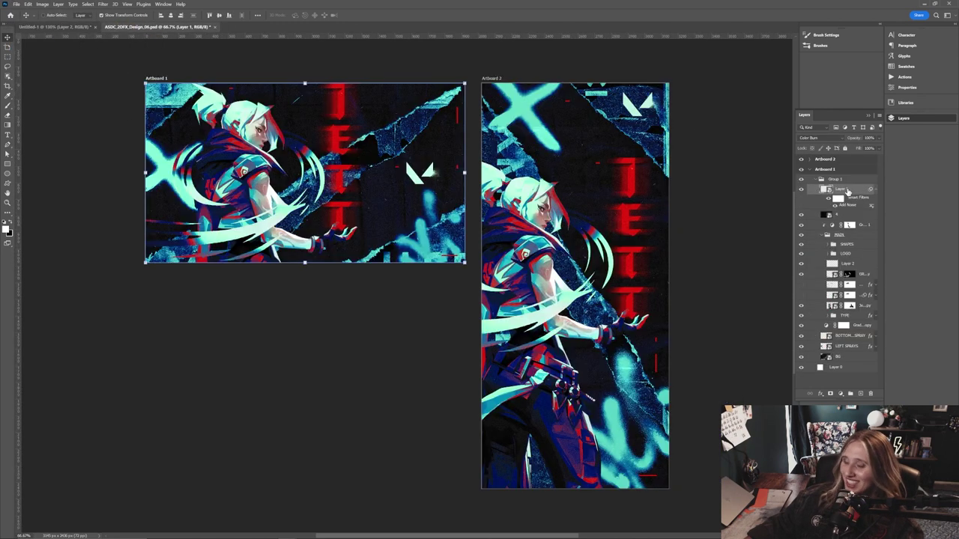
key("ctrl+Tab")
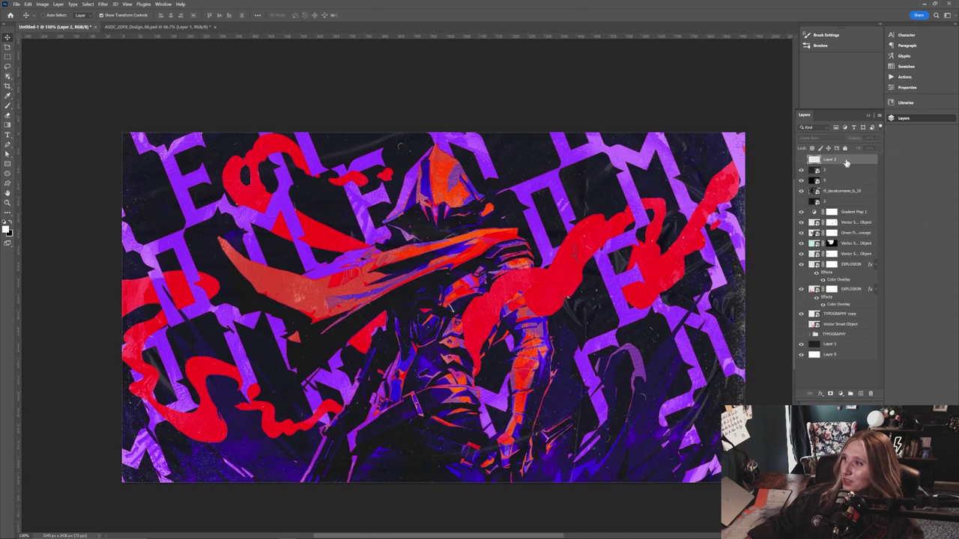
left_click_drag(824, 163, 826, 163)
Adjust the Add Noise amount on the copied noise layer and compare the artwork with and without it
left_click(801, 161)
left_click(801, 160)
left_click(801, 161)
left_click(801, 160)
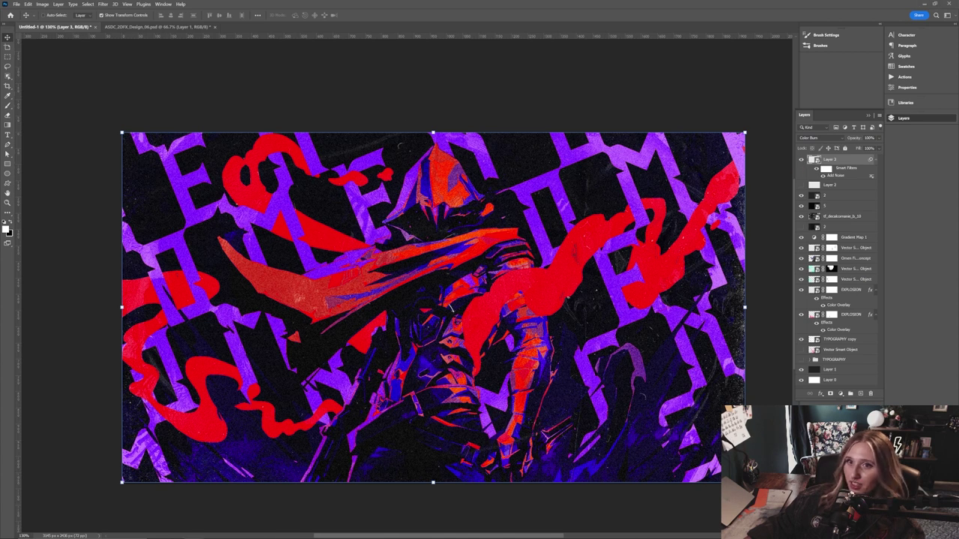
double_click(835, 175)
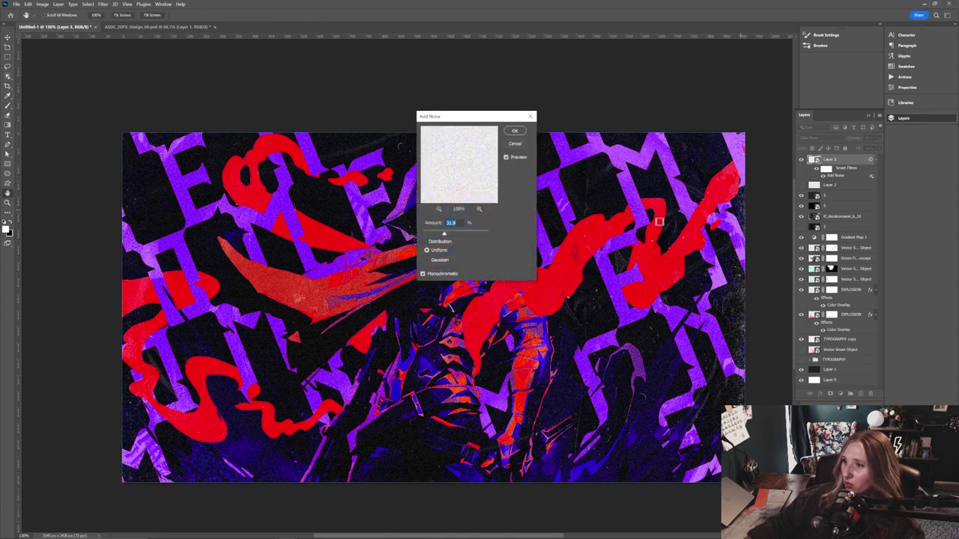
left_click_drag(464, 234, 436, 235)
left_click(515, 131)
left_click(800, 161)
left_click(800, 161)
Save the wallpaper on the computer as ASDC_2DFX_Design_07.psd
key("ctrl+s")
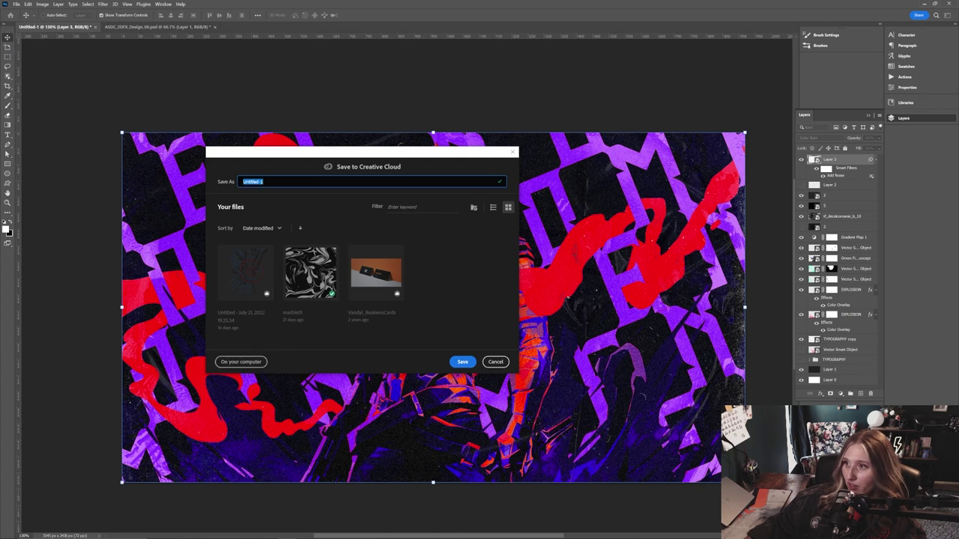
left_click_drag(433, 156, 498, 189)
left_click(307, 395)
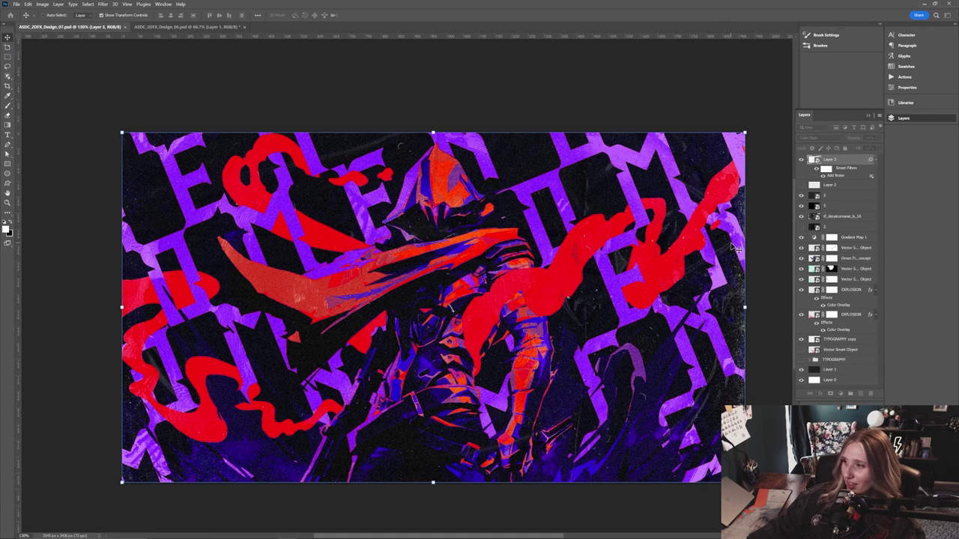
Select the topmost smoke vector and check the artwork with and without it and the Omen character layer
left_click(809, 248)
left_click(800, 248)
left_click(801, 249)
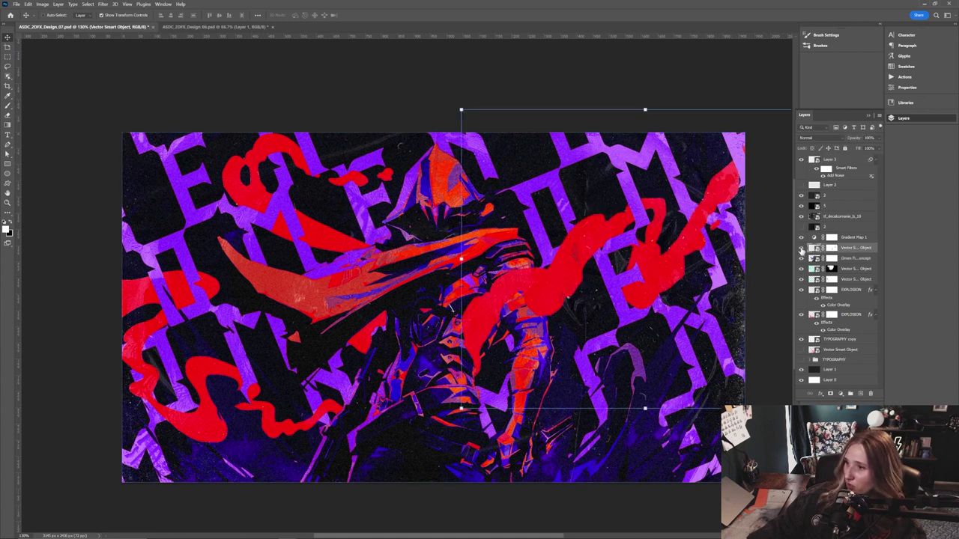
left_click(800, 259)
left_click(801, 258)
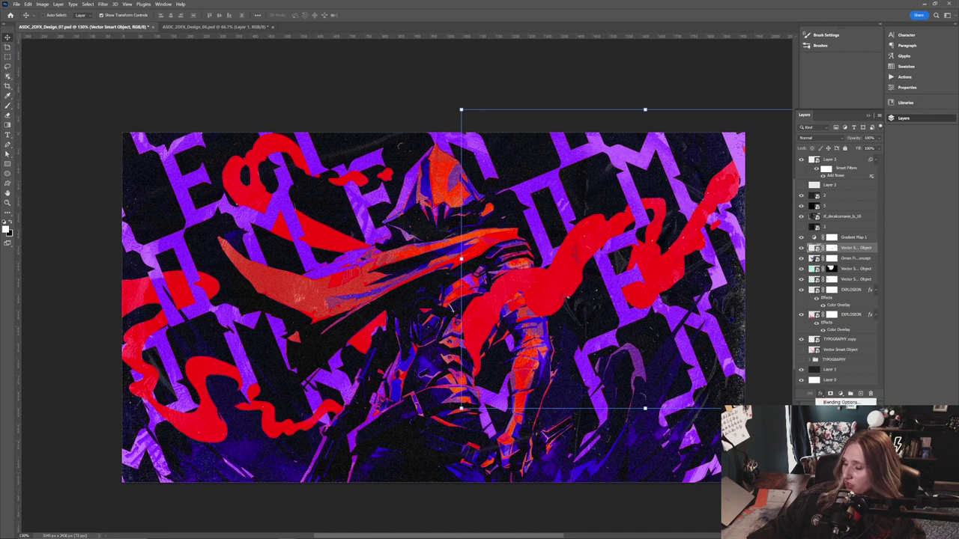
Apply a muted red Color Overlay to the smoke vector that crosses the character's arm
left_click(837, 454)
left_click_drag(723, 292, 787, 306)
left_click(770, 334)
left_click_drag(667, 313, 706, 347)
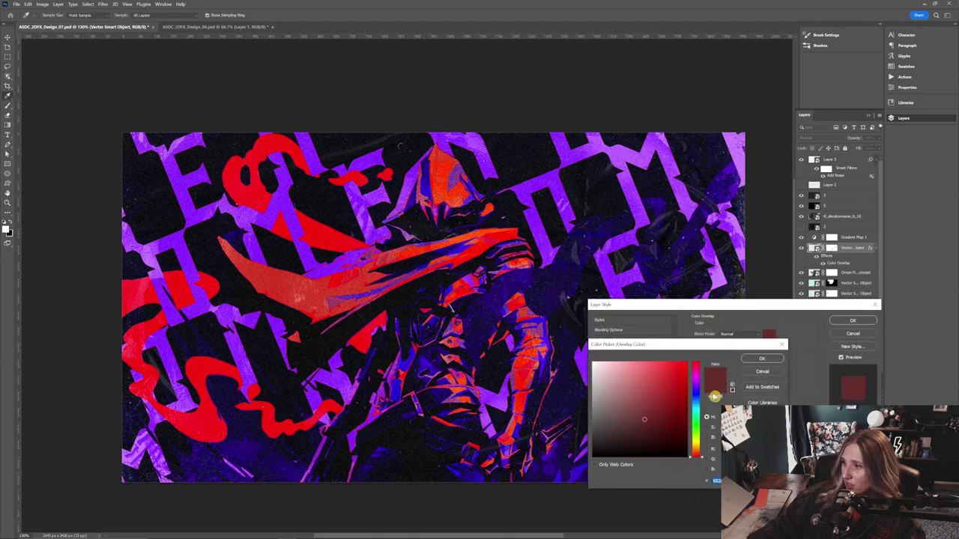
left_click(645, 396)
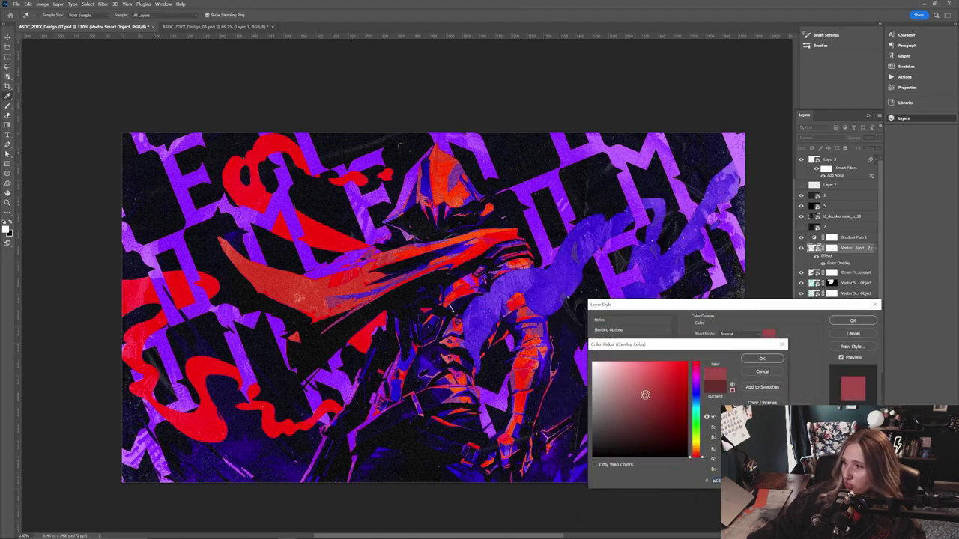
left_click_drag(645, 397, 647, 396)
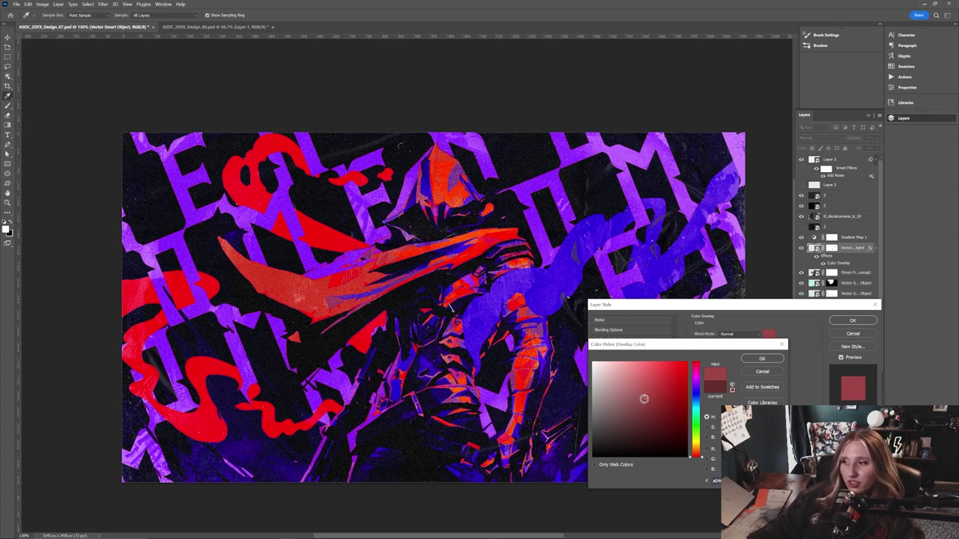
left_click_drag(653, 347, 657, 345)
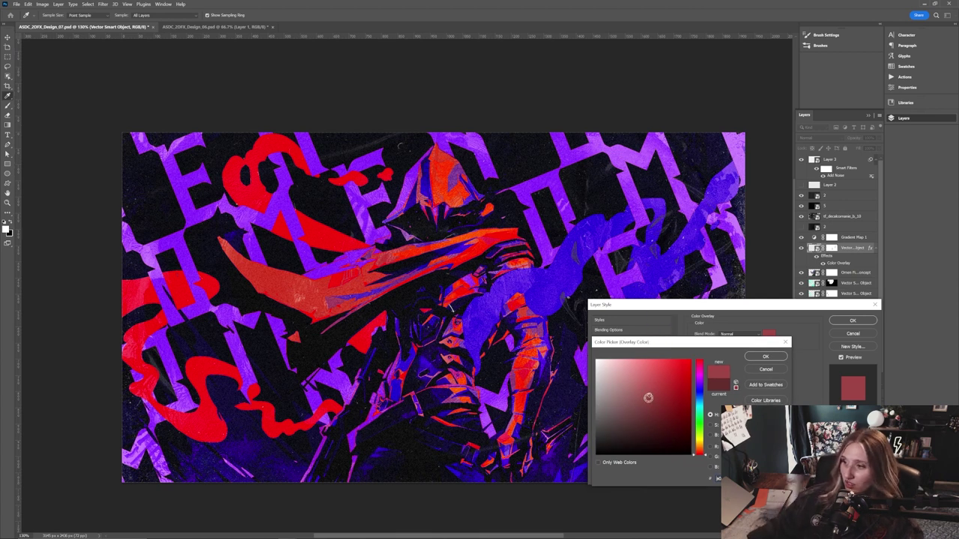
left_click(764, 357)
left_click(839, 317)
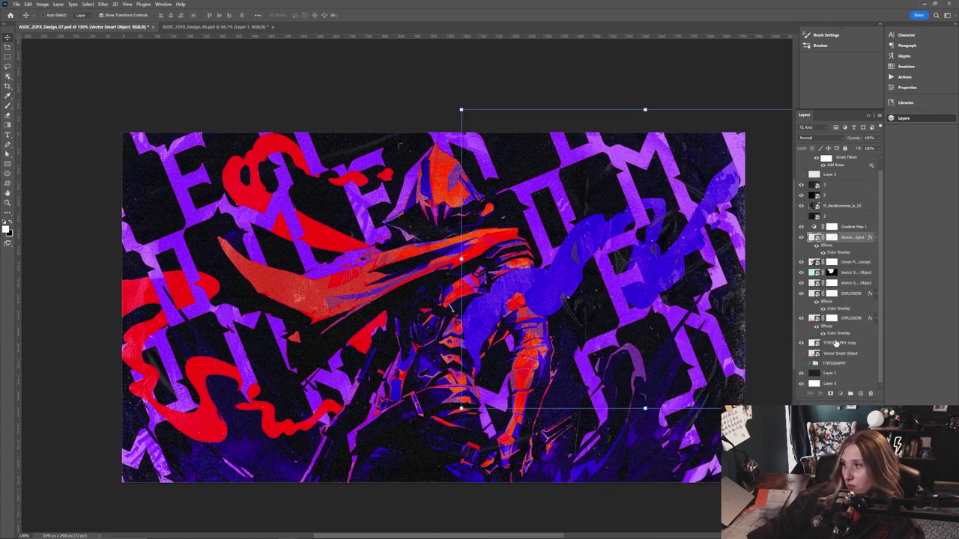
Open the Gradient Map 1 gradient for editing and browse its presets, including the MVX_GRADIENT_MAP_PACK_VOL2 folder
left_click(837, 343)
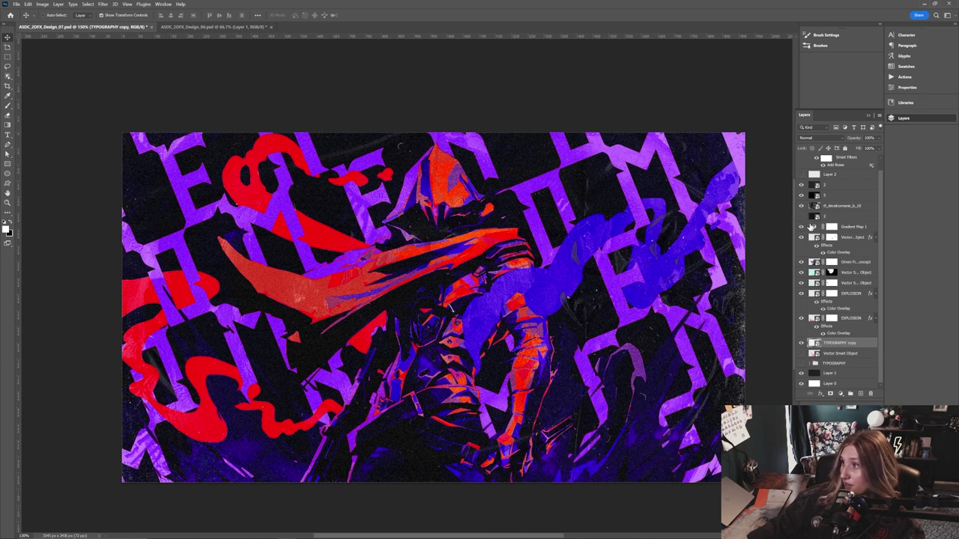
scroll(813, 225, "up", 1)
scroll(830, 233, "down", 1)
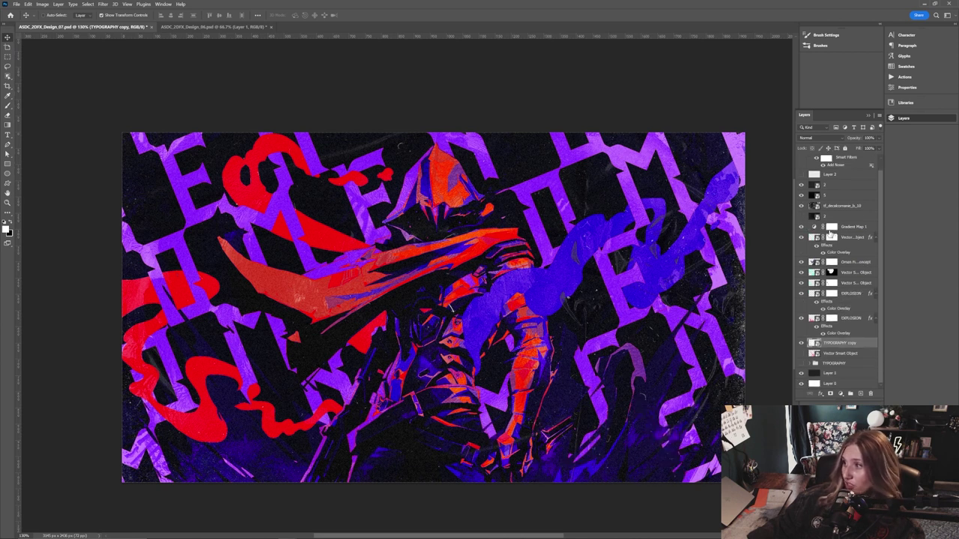
double_click(815, 226)
left_click_drag(730, 181, 758, 186)
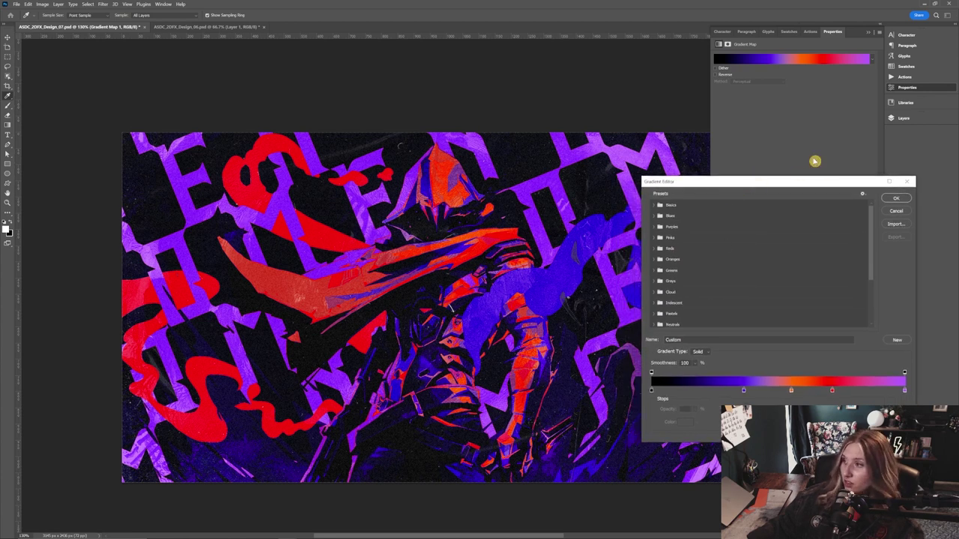
left_click_drag(791, 185, 756, 188)
left_click_drag(610, 448, 653, 490)
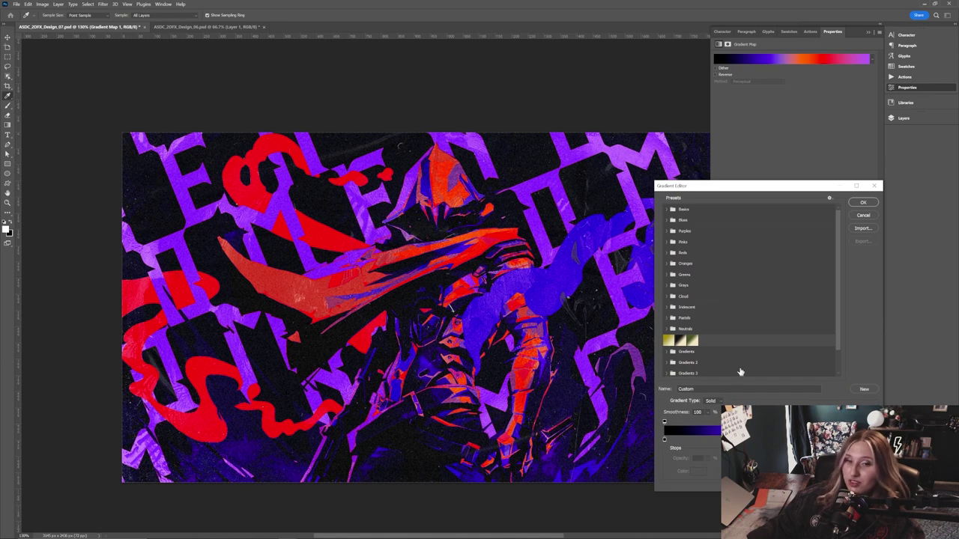
scroll(752, 337, "down", 2)
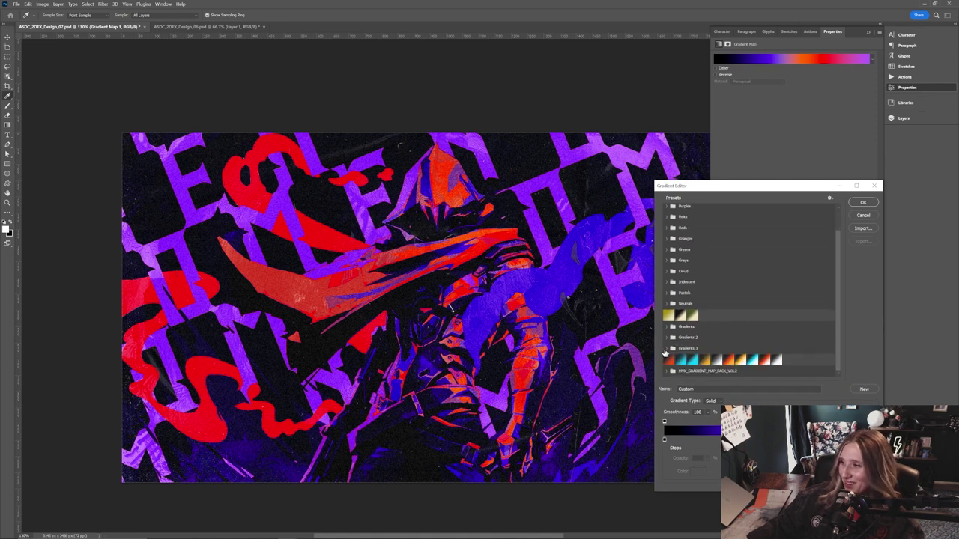
left_click(668, 372)
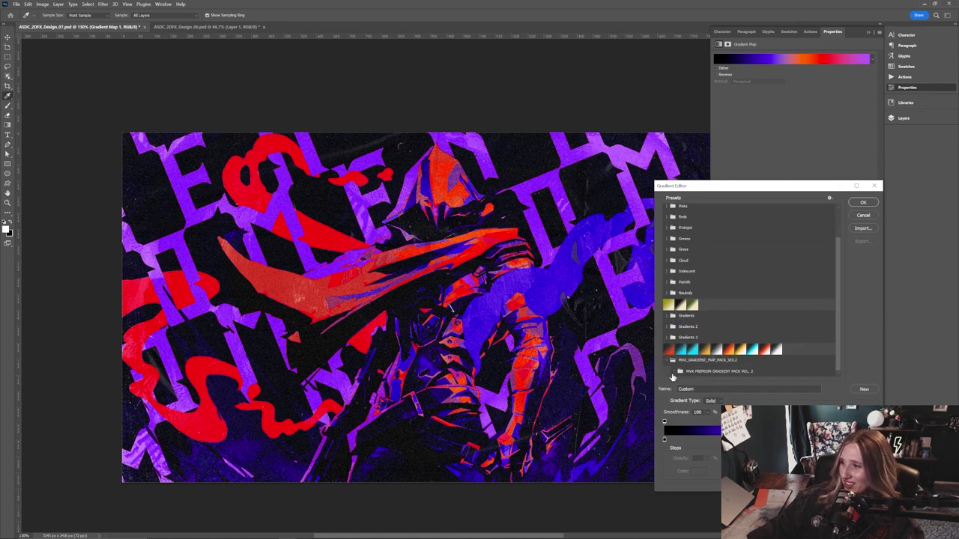
left_click(671, 374)
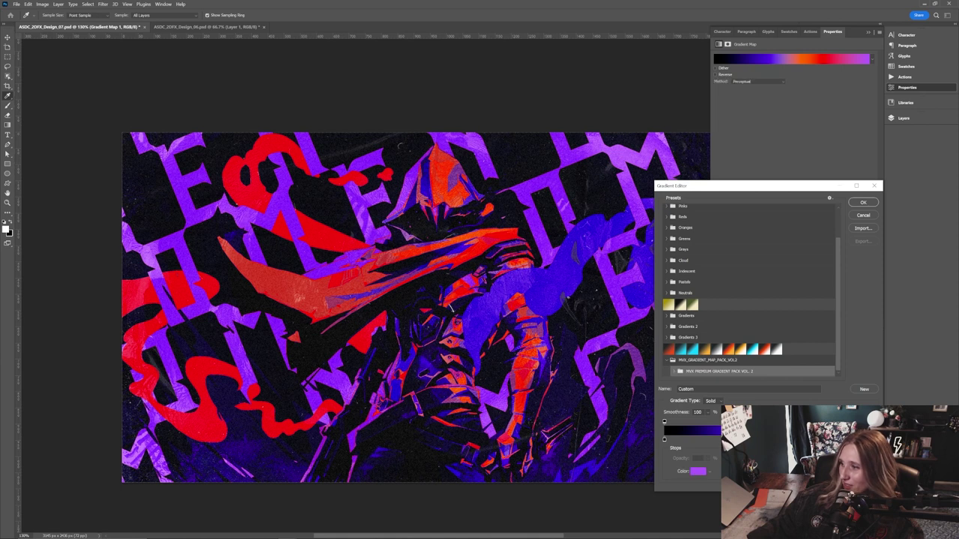
Recolour the bright end stop of the Gradient Map 1 gradient to a very pale lavender, trying several nearby tints
left_click(698, 471)
left_click_drag(625, 368, 603, 361)
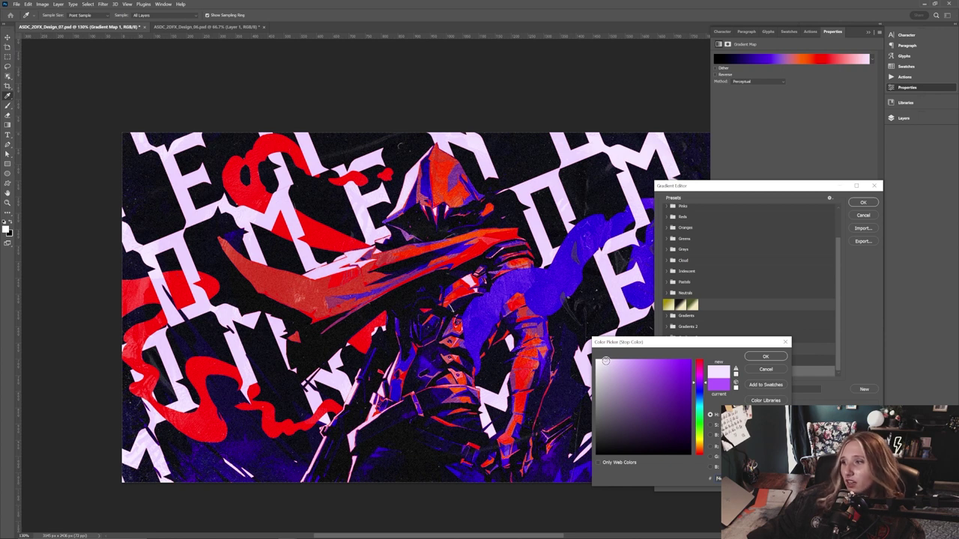
left_click_drag(606, 362, 608, 363)
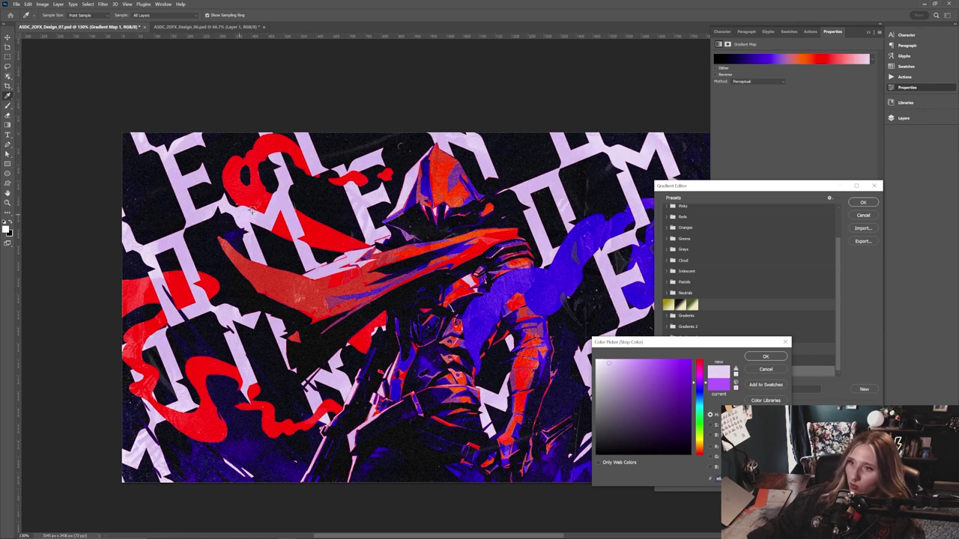
left_click(600, 365)
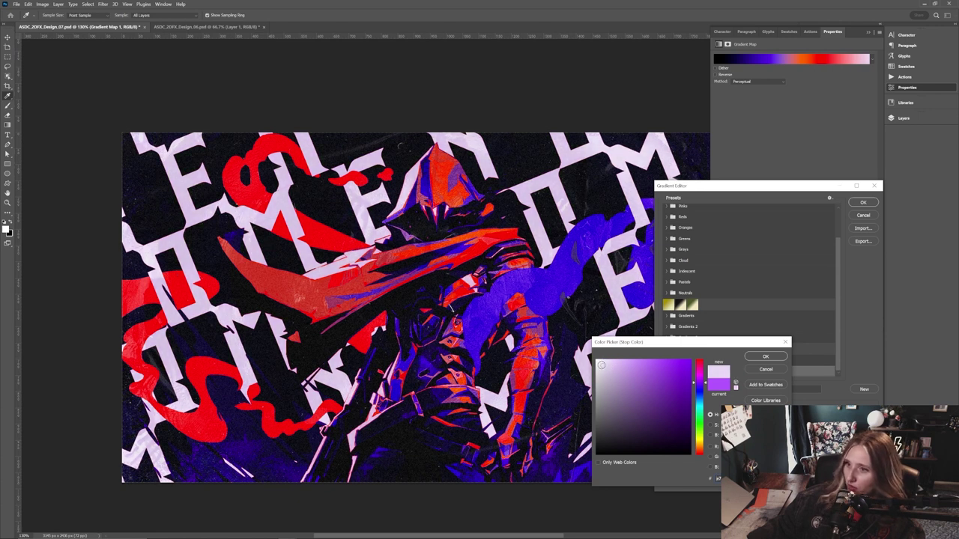
left_click(605, 364)
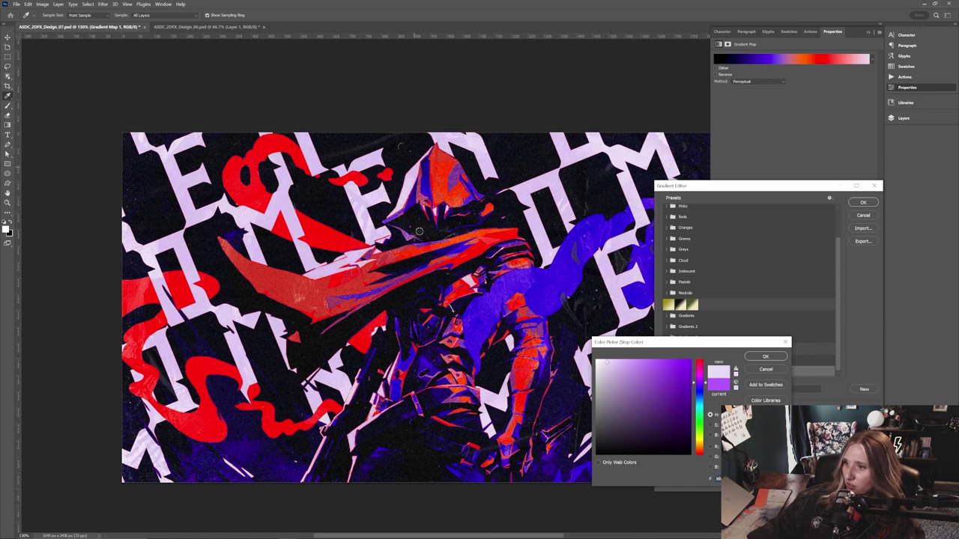
left_click(608, 363)
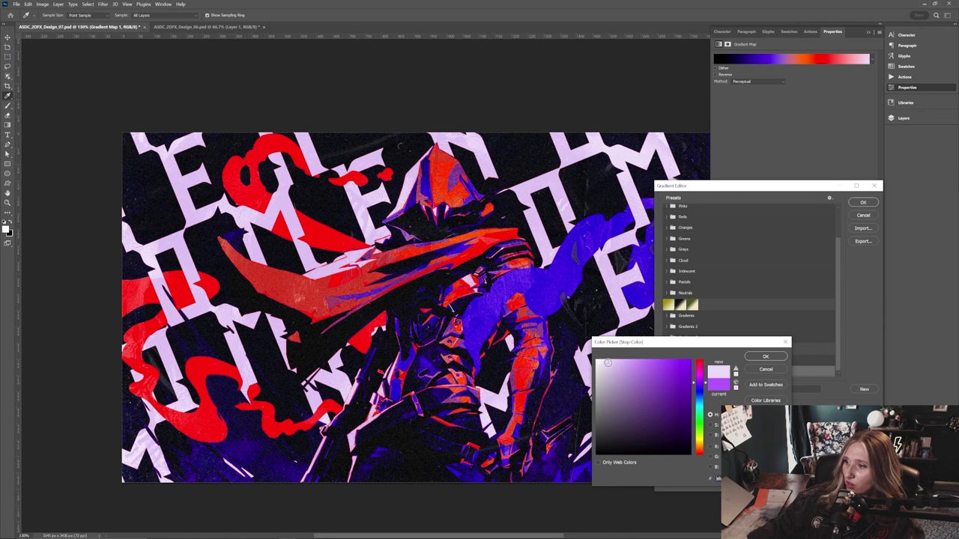
left_click(606, 360)
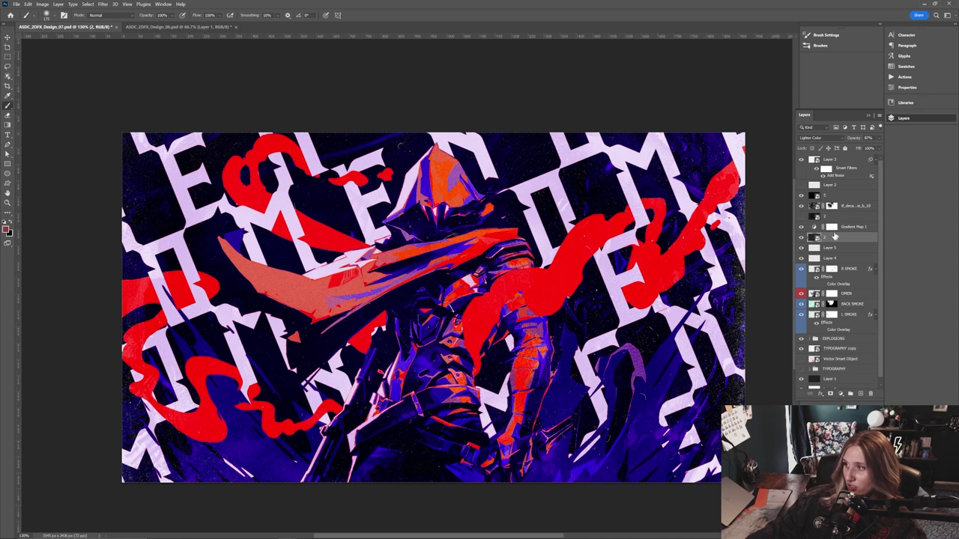
Compare the artwork with and without Gradient Map 1, then scale texture layer 2 beneath it to about 71.6% and reposition it vertically
left_click(800, 226)
left_click(800, 226)
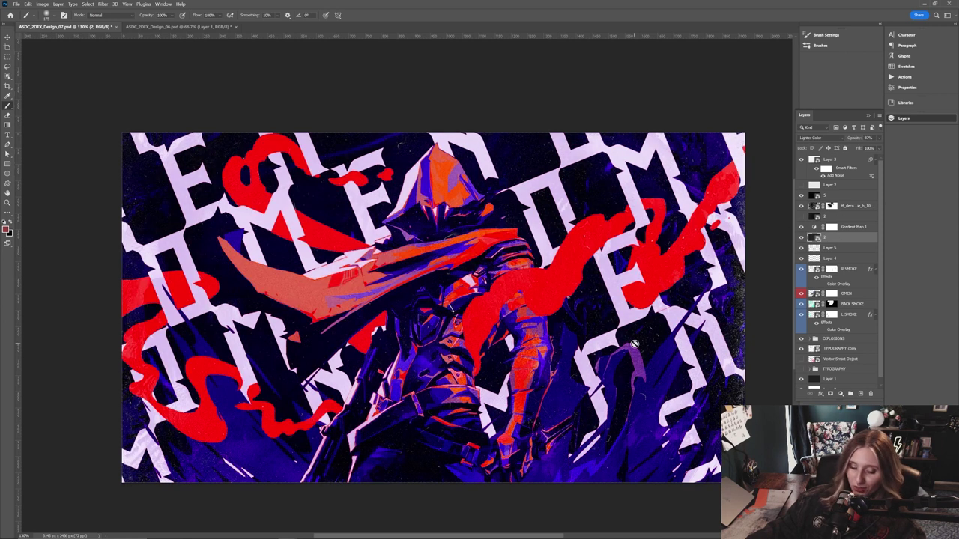
key("v")
left_click_drag(655, 268, 689, 249)
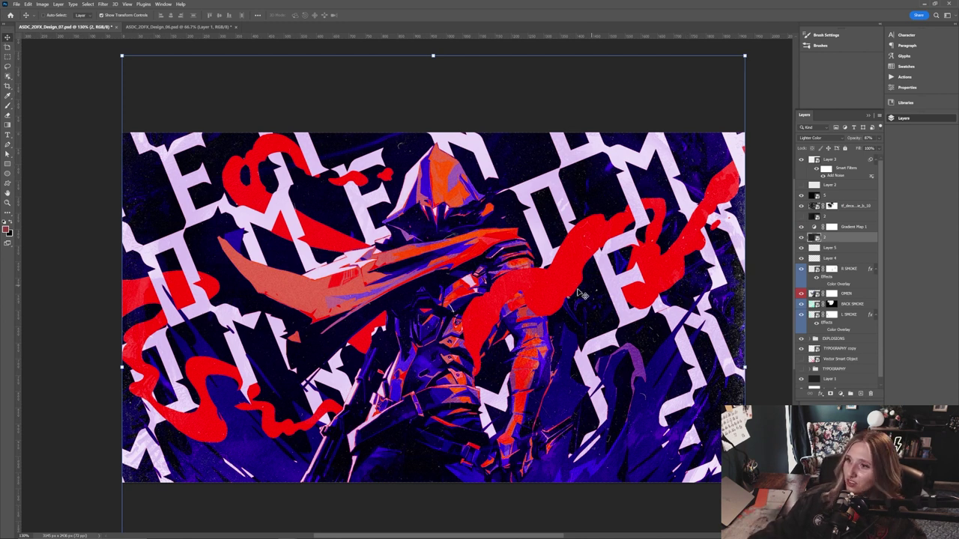
left_click_drag(120, 368, 47, 372)
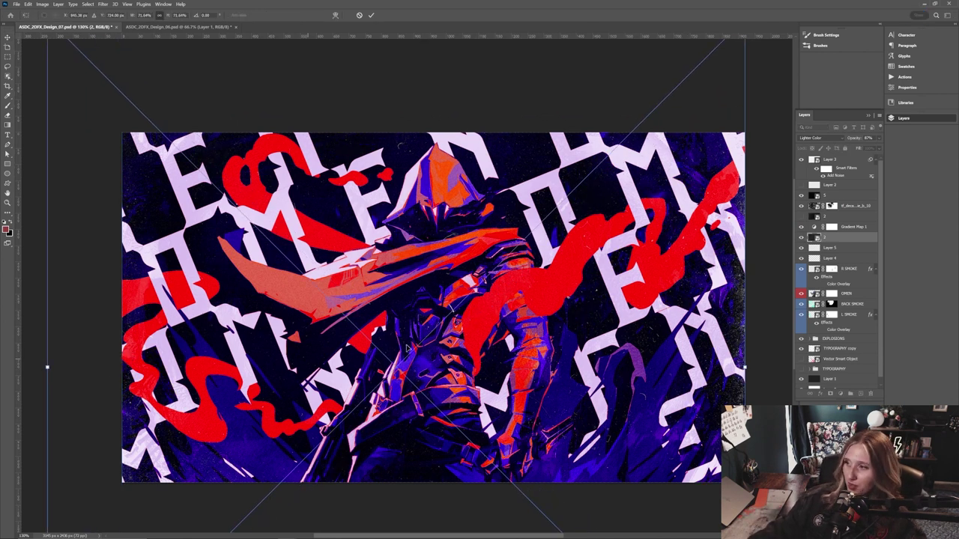
left_click_drag(498, 345, 499, 360)
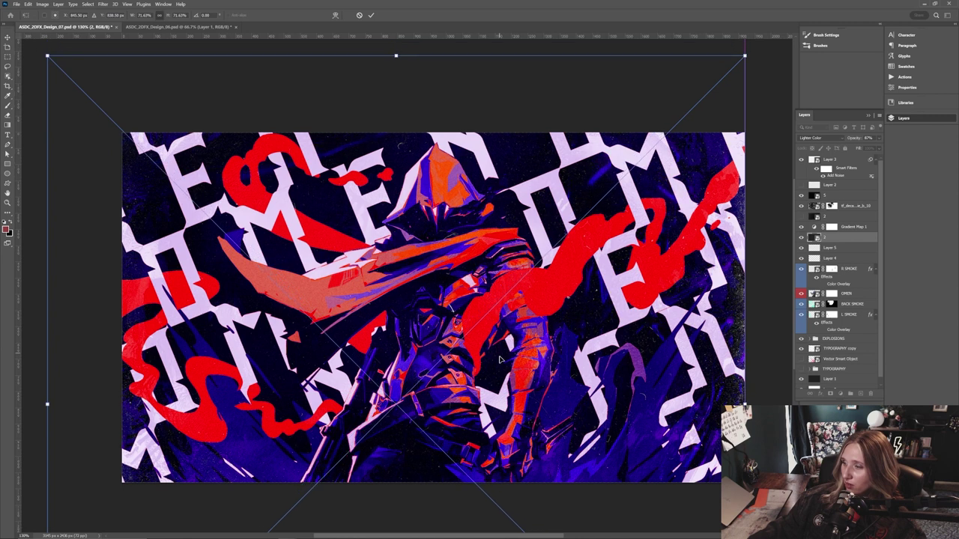
left_click_drag(578, 337, 578, 279)
key("Return")
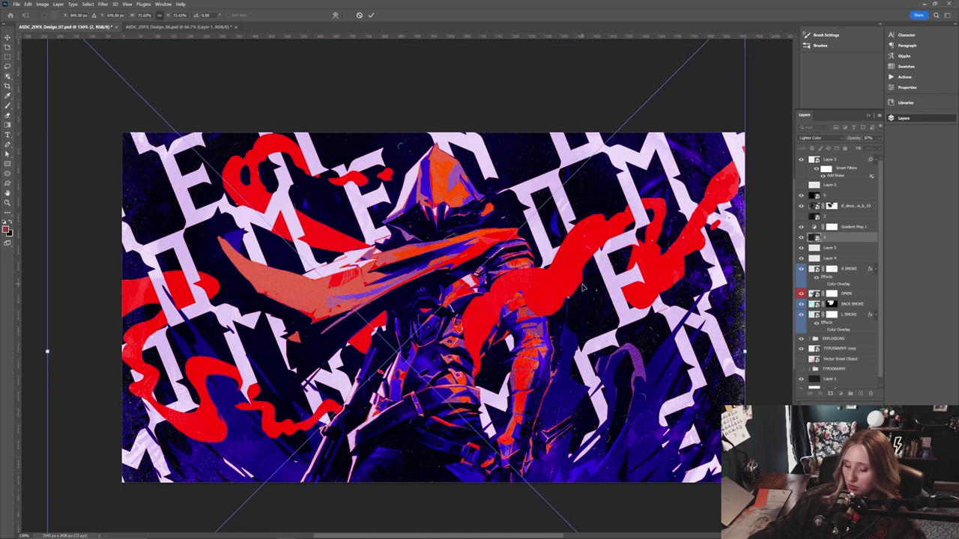
Select texture layer 5 and compare the artwork with and without it
left_click(834, 196)
left_click(801, 195)
left_click(800, 196)
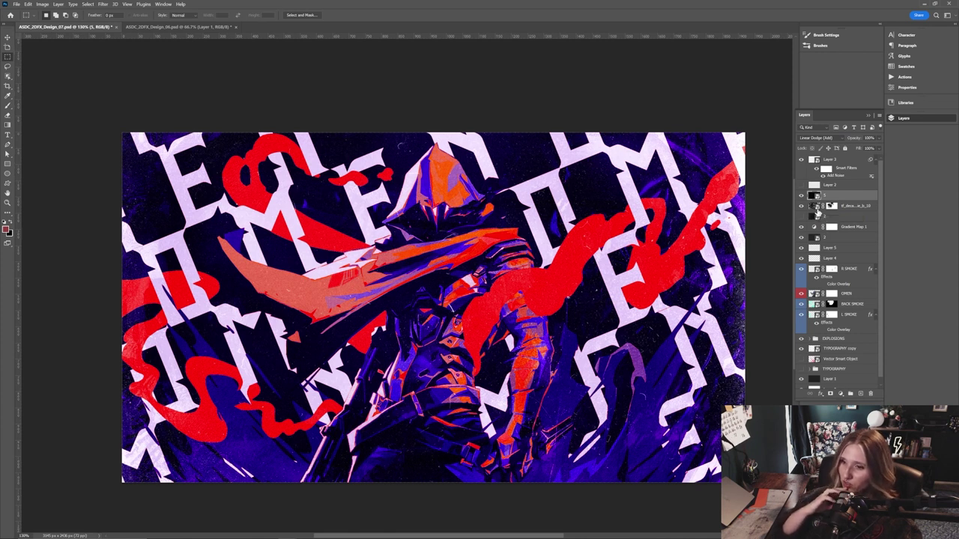
Apply the Hoodspah retro grainy texture action to the R SMOKE layer
left_click(833, 270)
left_click(801, 271)
left_click(802, 270)
left_click(864, 272)
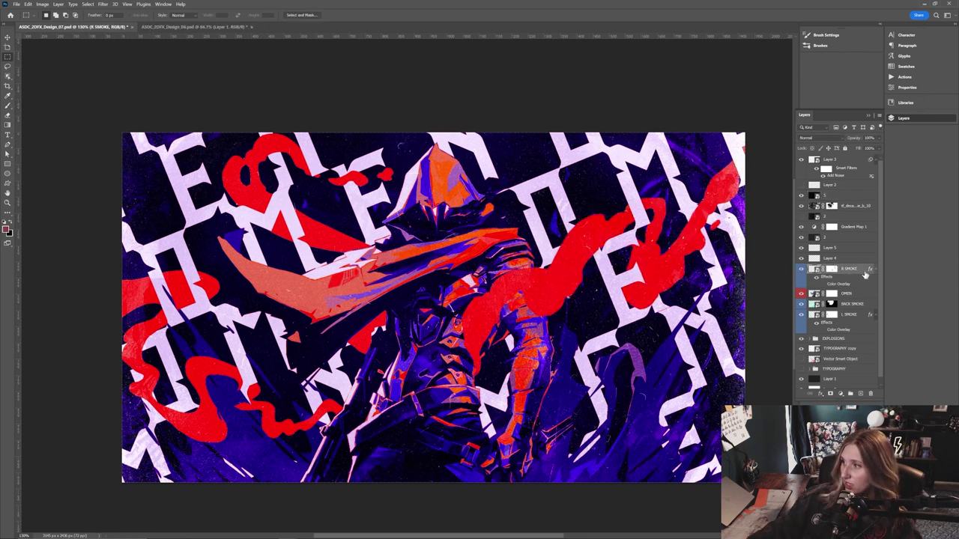
left_click(904, 77)
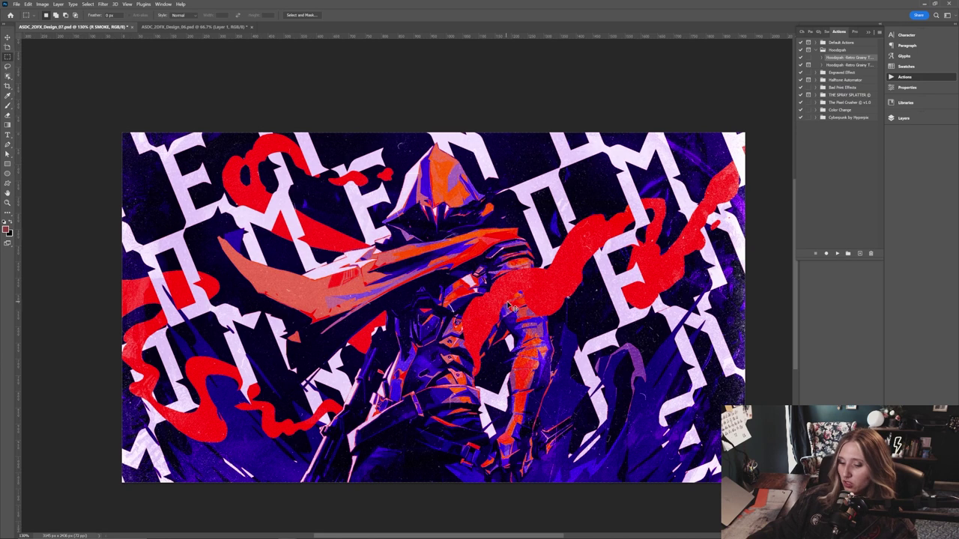
Examine the grain on the red smoke crossing the character's arm, both up close and across the whole wallpaper
scroll(503, 303, "up", 5)
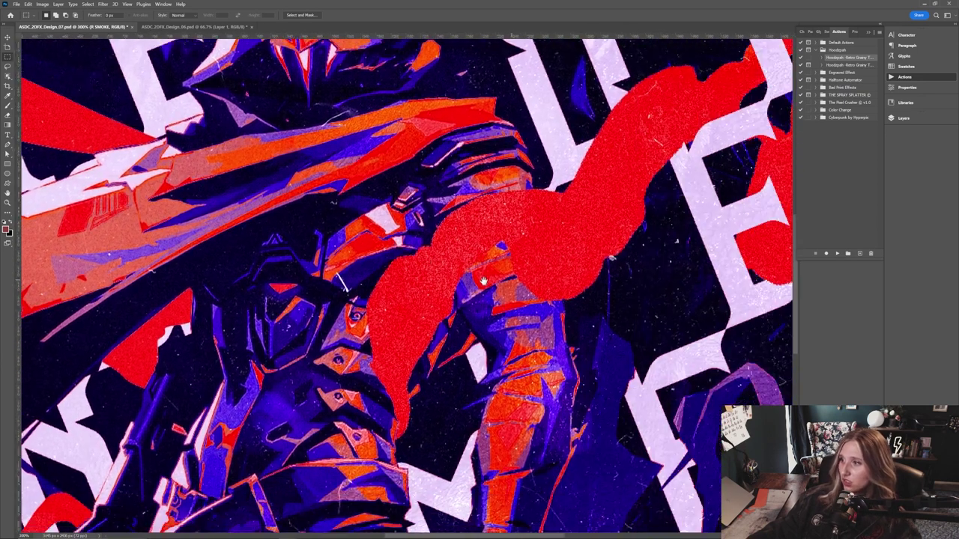
left_click_drag(483, 281, 423, 297)
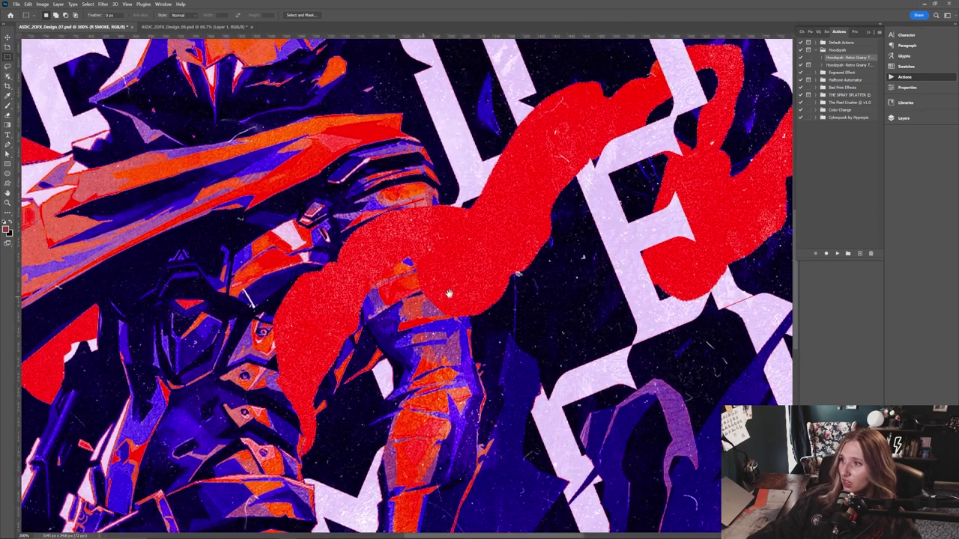
scroll(599, 169, "up", 2)
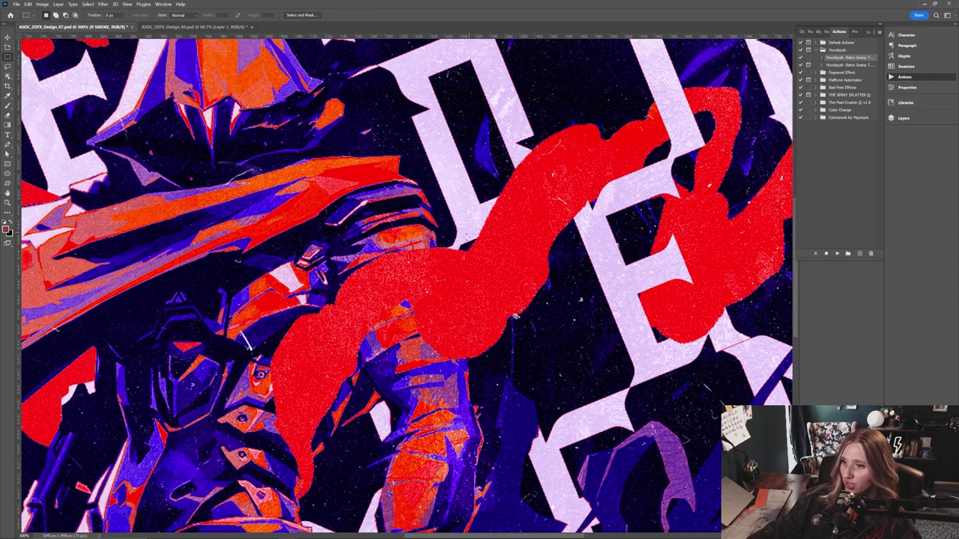
key("ctrl+minus")
key("ctrl+minus")
left_click_drag(322, 284, 441, 266)
scroll(382, 271, "up", 3)
scroll(434, 265, "down", 3)
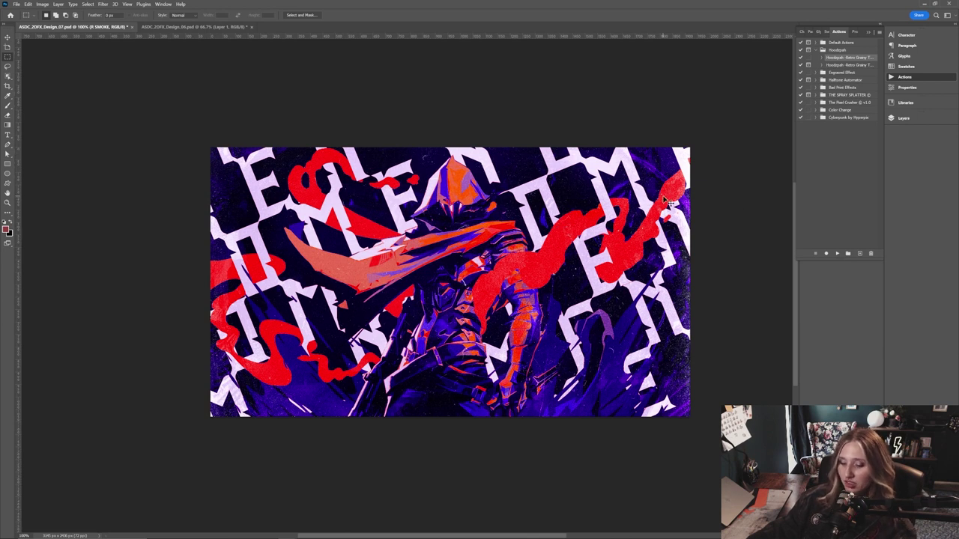
scroll(666, 197, "up", 2)
Apply the same retro grainy texture treatment to the BACK SMOKE layer
left_click(899, 119)
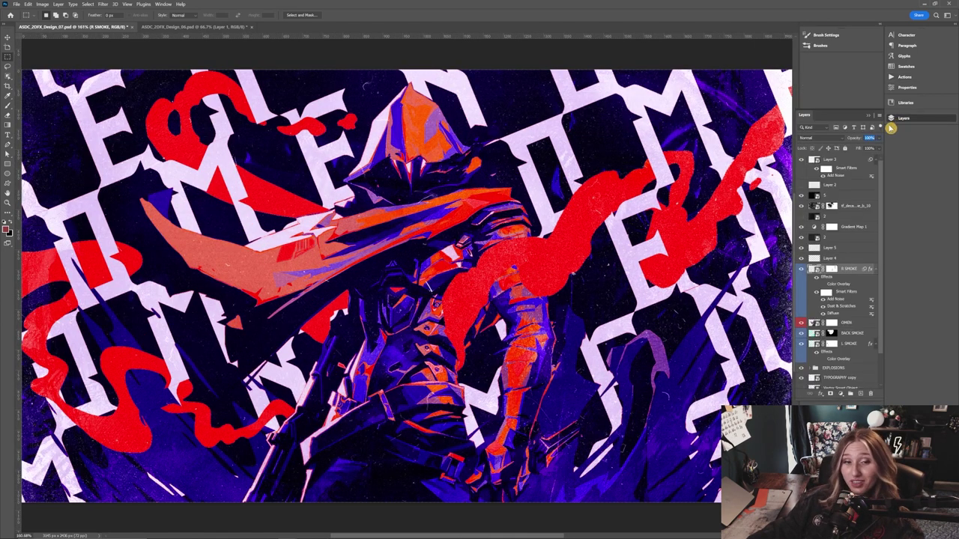
left_click(855, 332)
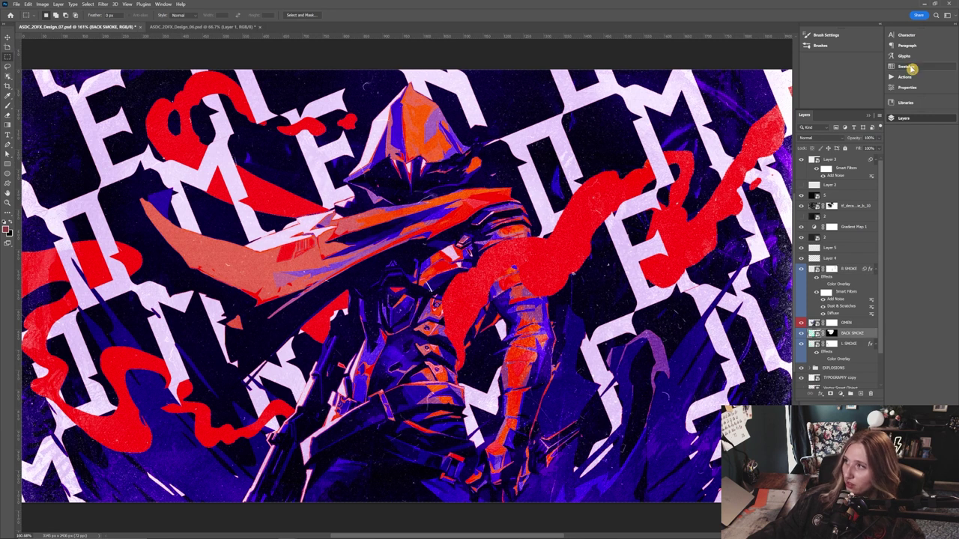
left_click(903, 77)
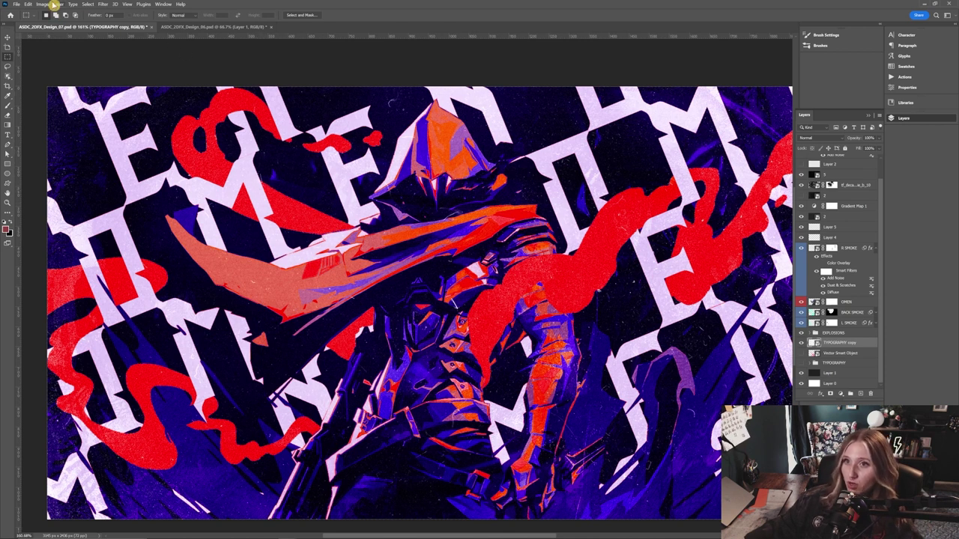
Try the Displace filter on the TYPOGRAPHY copy layer and compare the lettering with and without it
left_click(104, 4)
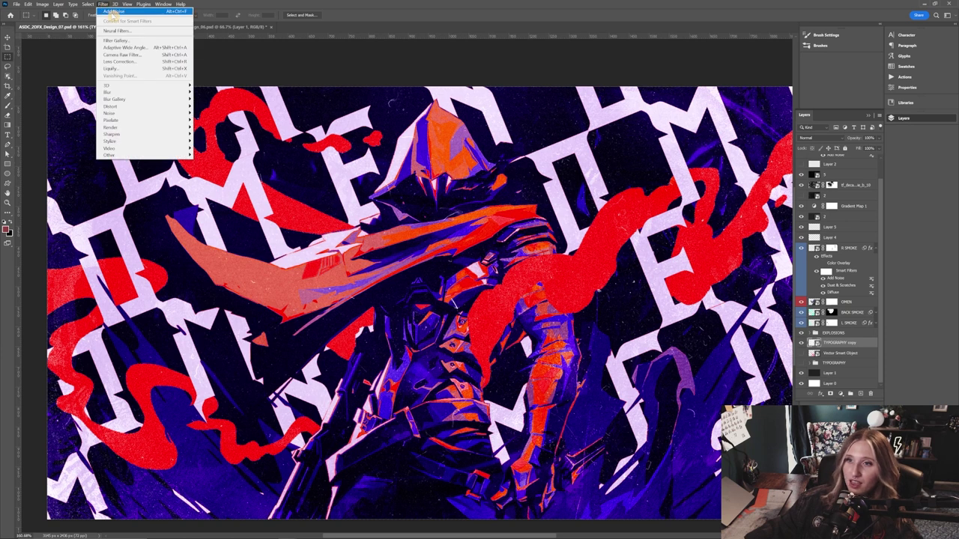
mouse_move(141, 116)
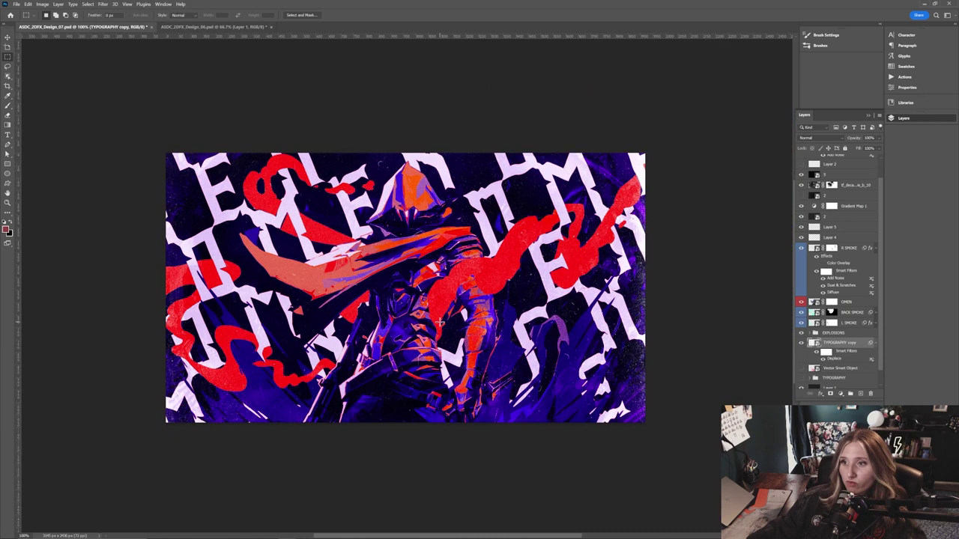
key("ctrl+z")
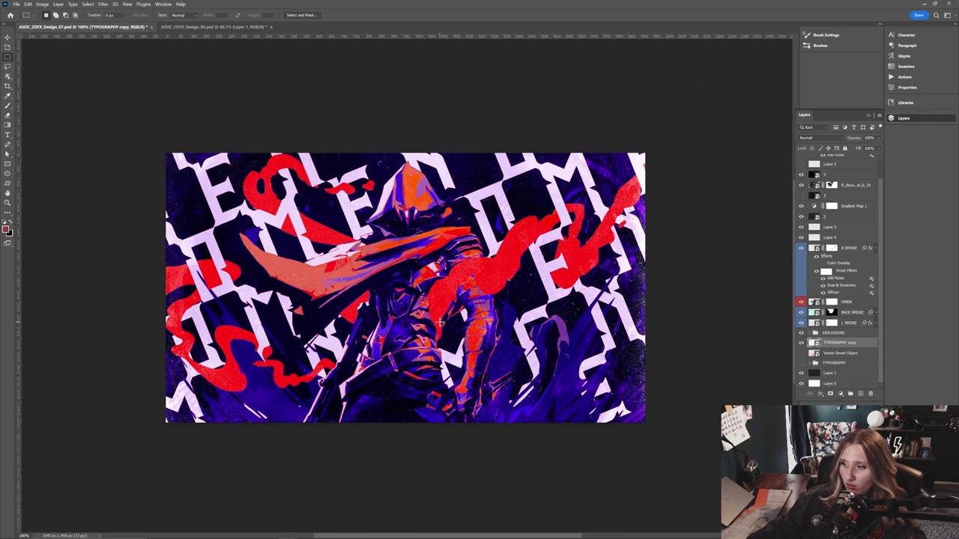
key("ctrl+shift+z")
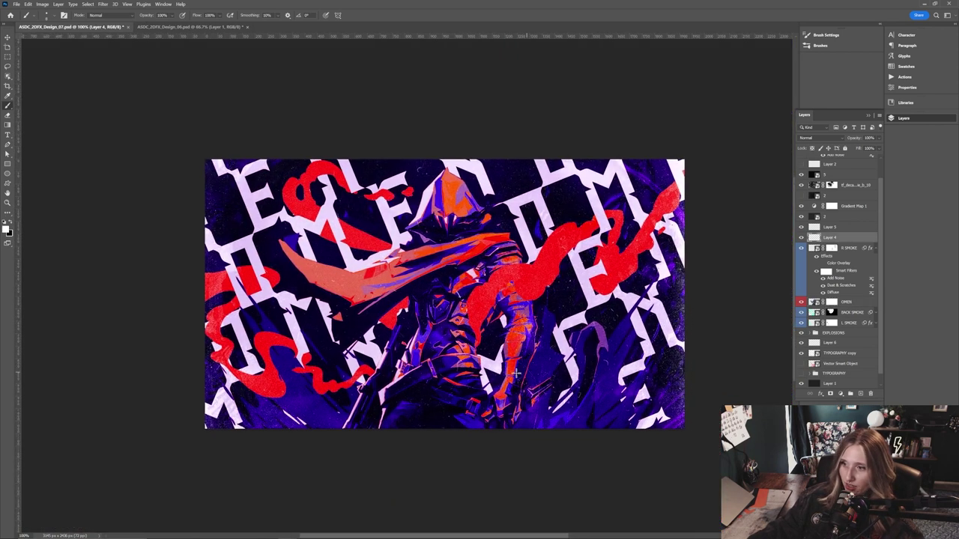
Examine the edges around the character's rifle and hip up close, and review the whole composition
key("ctrl+plus")
key("ctrl+plus")
left_click_drag(416, 445, 487, 299)
scroll(524, 255, "up", 1)
scroll(487, 299, "up", 1)
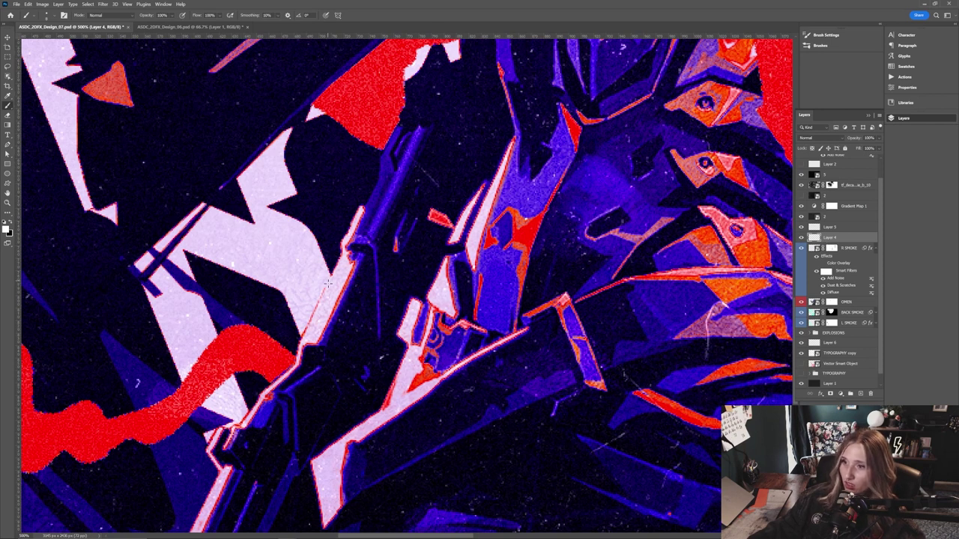
left_click_drag(321, 316, 392, 296)
left_click_drag(342, 380, 439, 304)
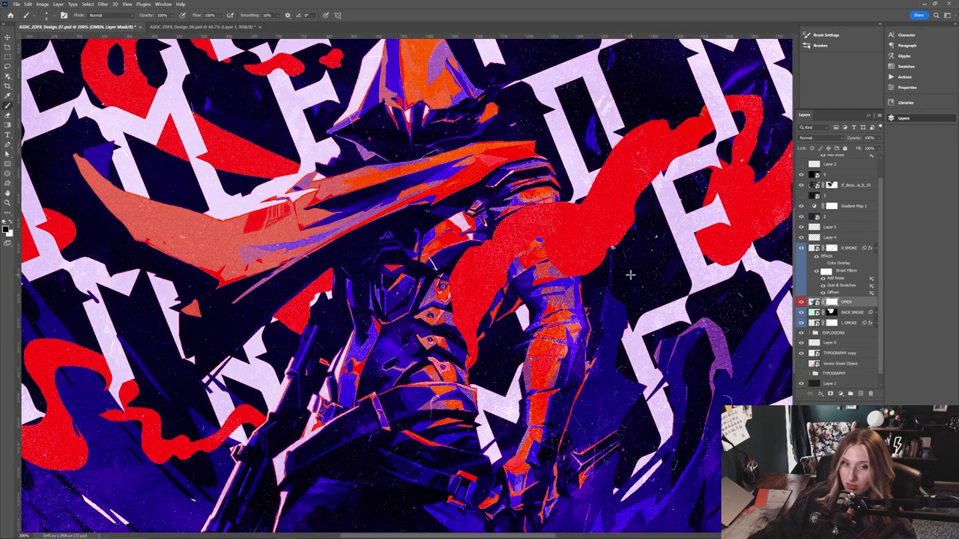
key("ctrl+minus")
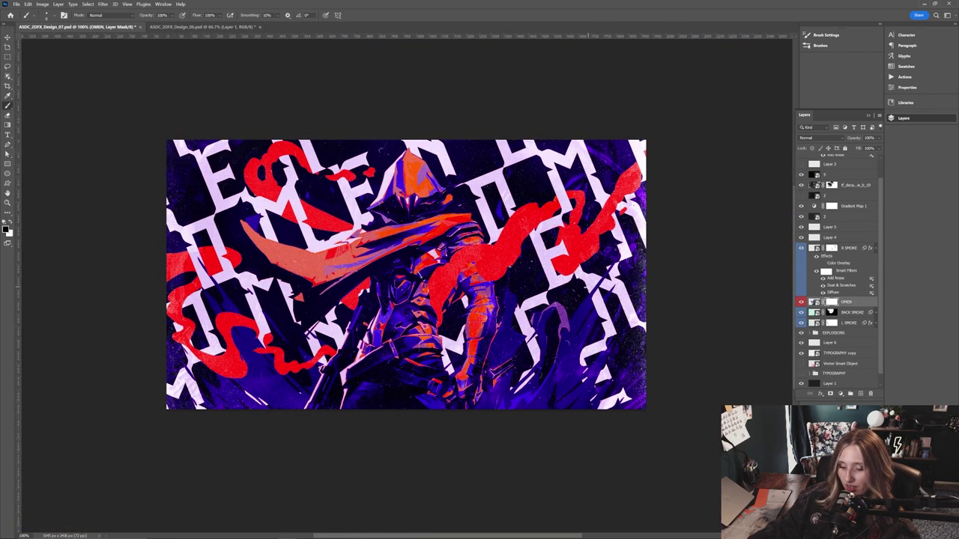
scroll(590, 288, "up", 3)
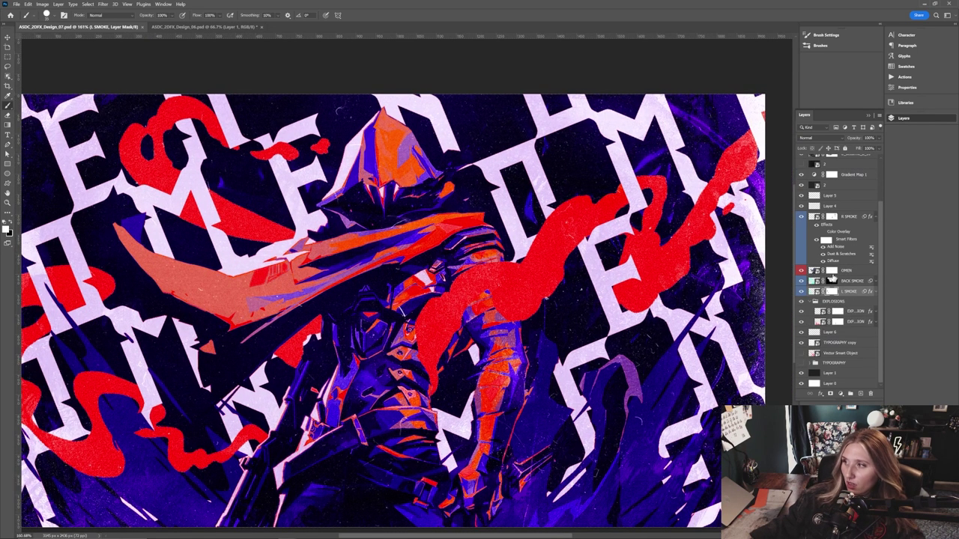
Select the BACK SMOKE layer and compare the artwork with and without it
left_click(848, 282)
left_click_drag(502, 325, 541, 287)
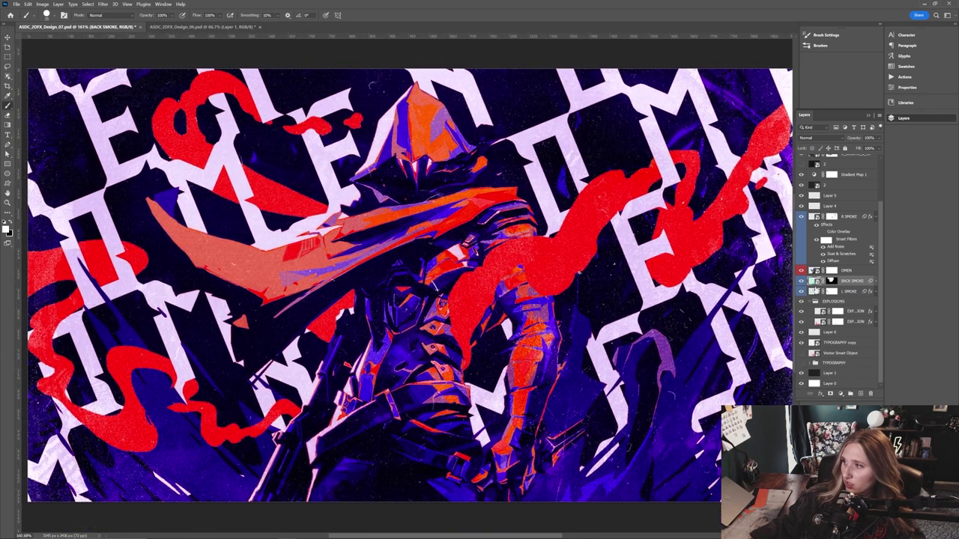
left_click(801, 283)
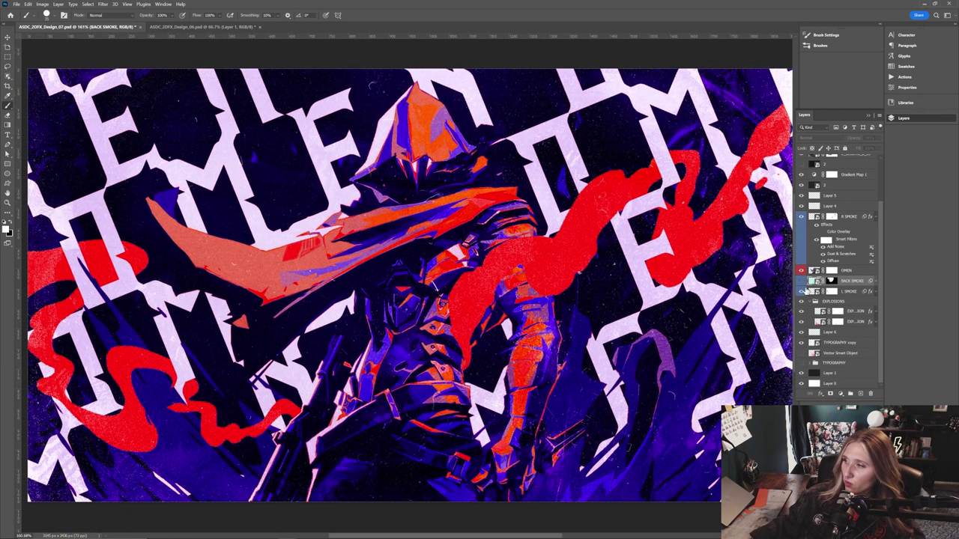
left_click(801, 283)
left_click(801, 283)
left_click(800, 283)
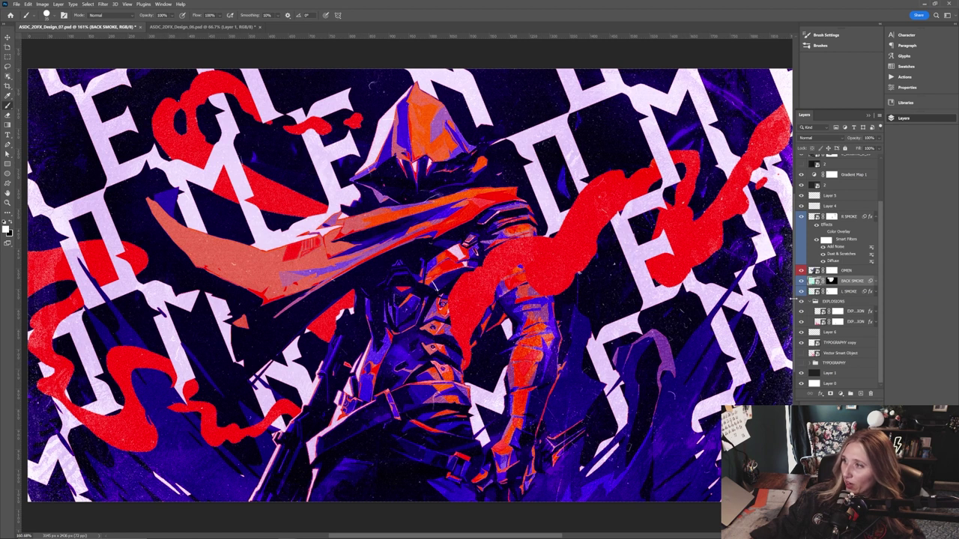
left_click_drag(609, 233, 605, 243)
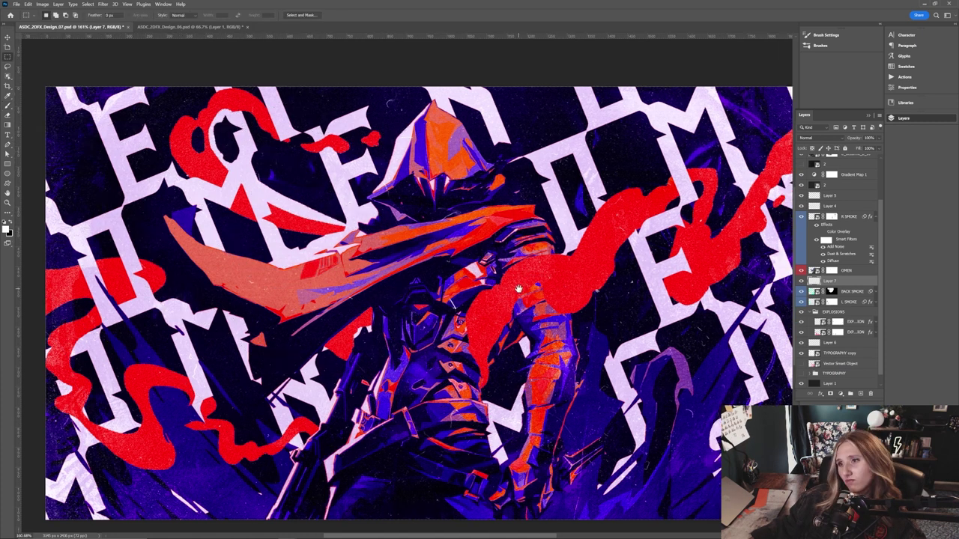
Delete Layer 7 between the OMEN and BACK SMOKE layers and check the lower part of the artwork
left_click_drag(541, 289, 503, 285)
key("Delete")
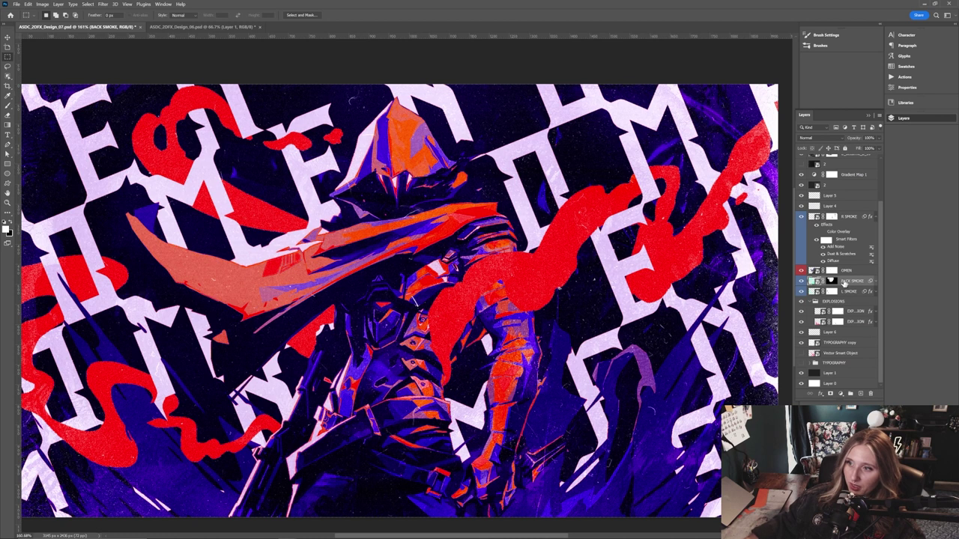
scroll(708, 287, "up", 3)
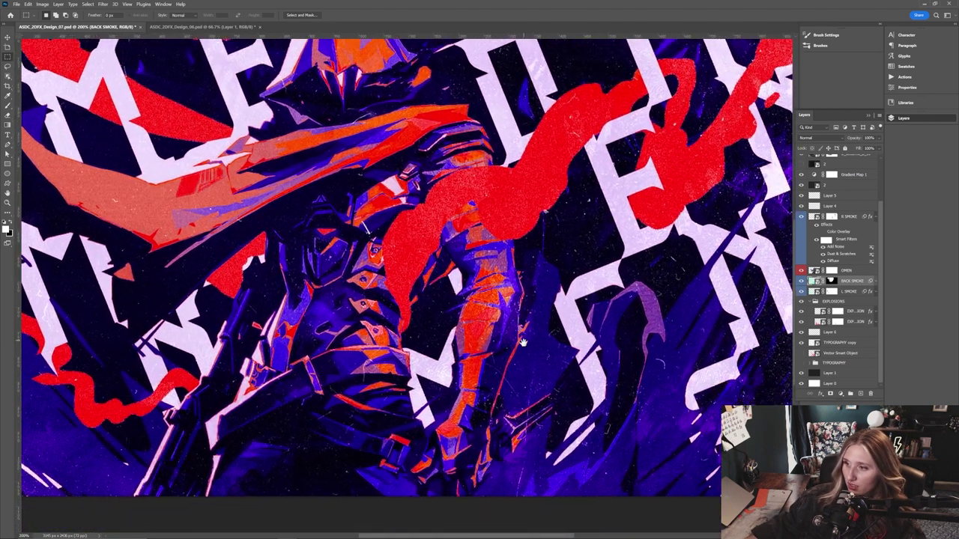
Compare the artwork with and without the OMEN character layer
left_click_drag(523, 342, 522, 341)
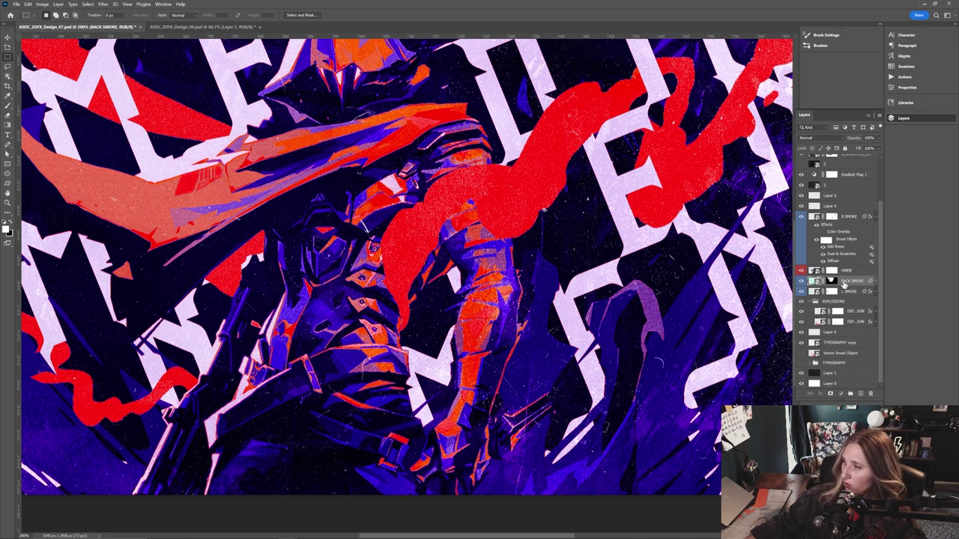
left_click(801, 271)
left_click(801, 271)
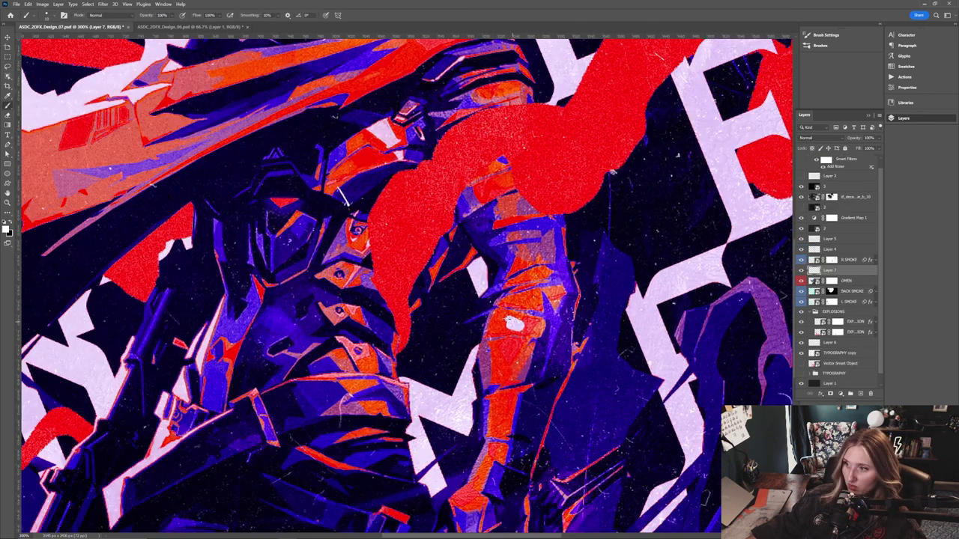
Paint white highlights down the character's forearm armour on Layer 7 and trim their edges with a smaller eraser
left_click_drag(510, 324, 505, 350)
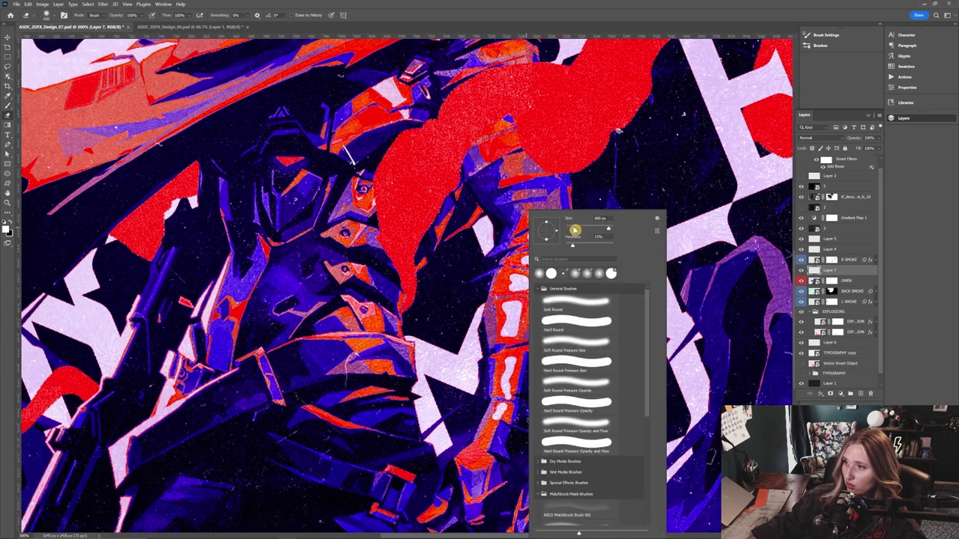
left_click_drag(574, 229, 569, 230)
key("Return")
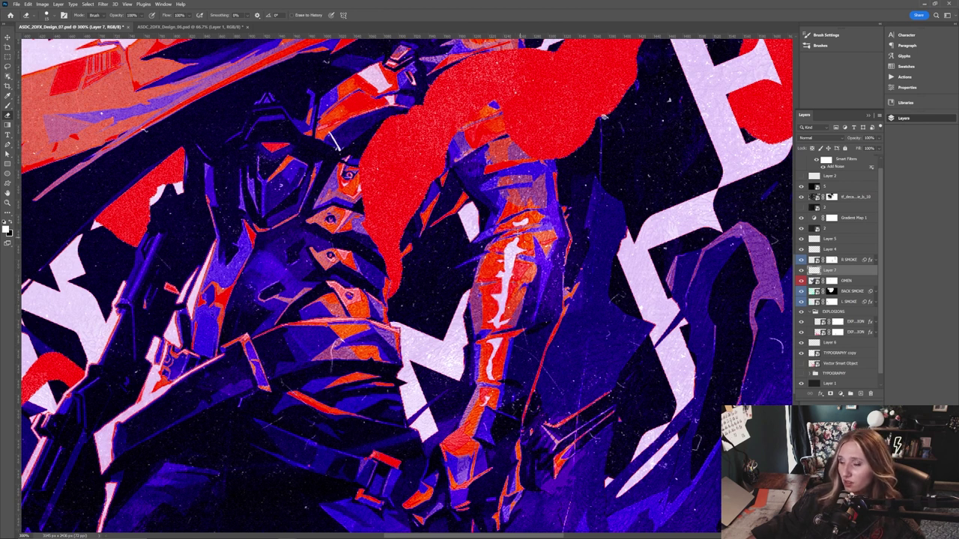
left_click_drag(508, 241, 502, 245)
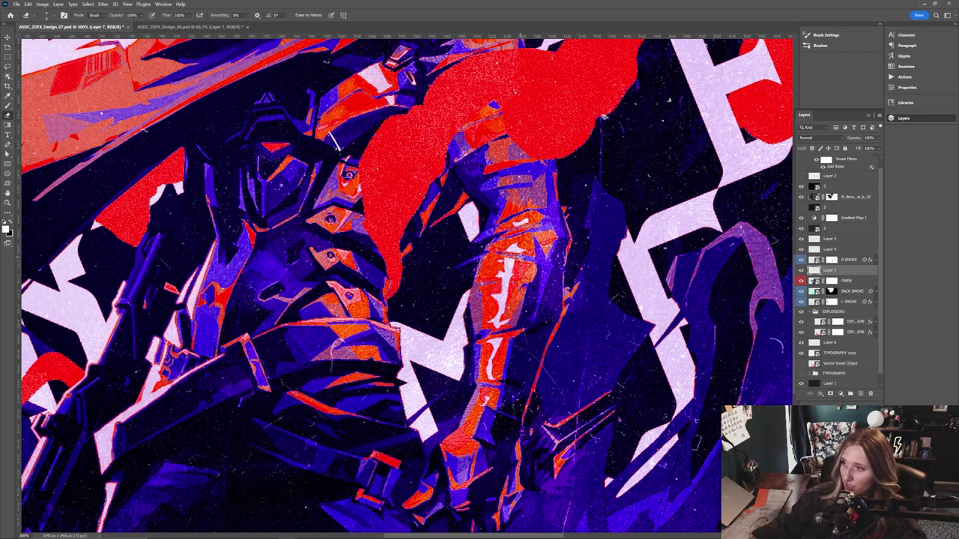
left_click_drag(536, 257, 530, 268)
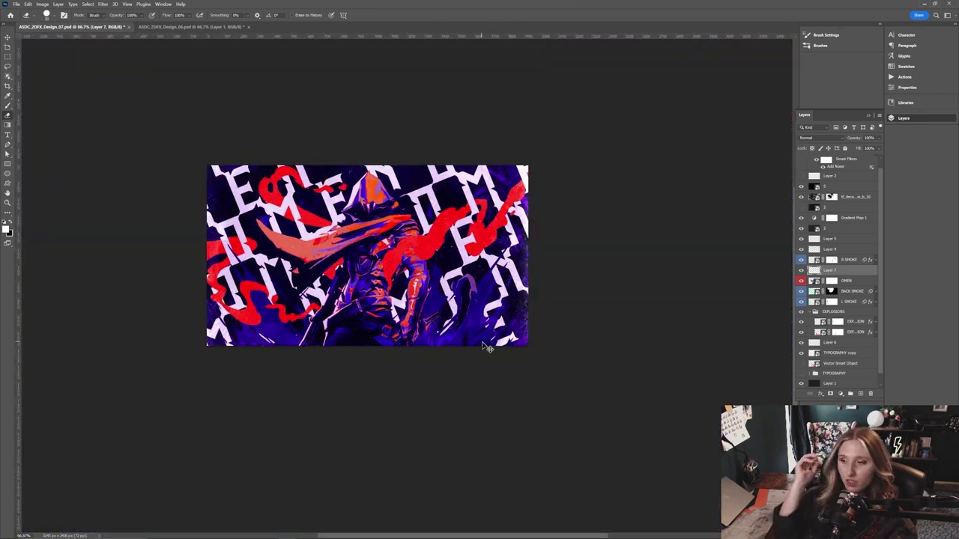
Examine the forearm highlights, the cape and the speckled background up close and within the whole composition
key("ctrl+plus")
key("ctrl+plus")
key("ctrl+plus")
scroll(485, 347, "up", 2)
scroll(482, 342, "down", 1)
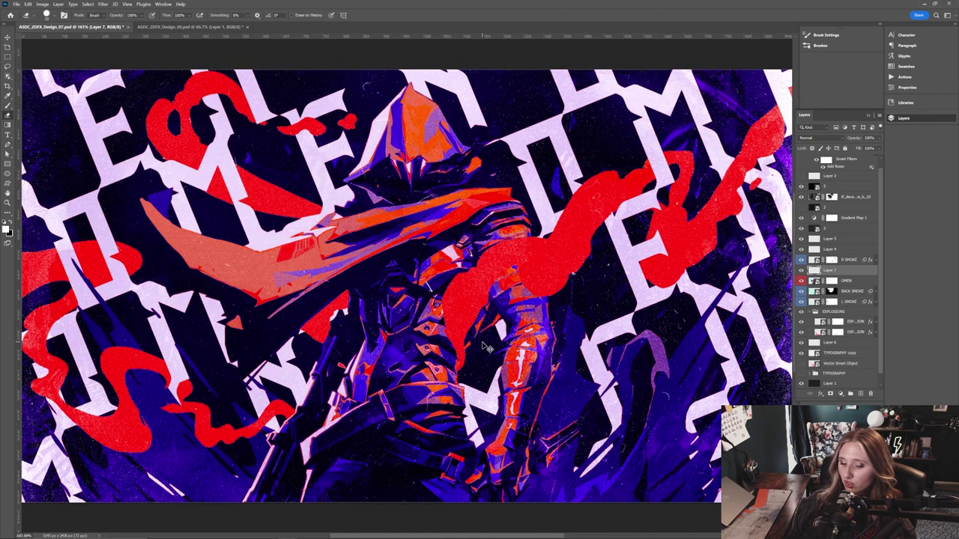
key("ctrl+1")
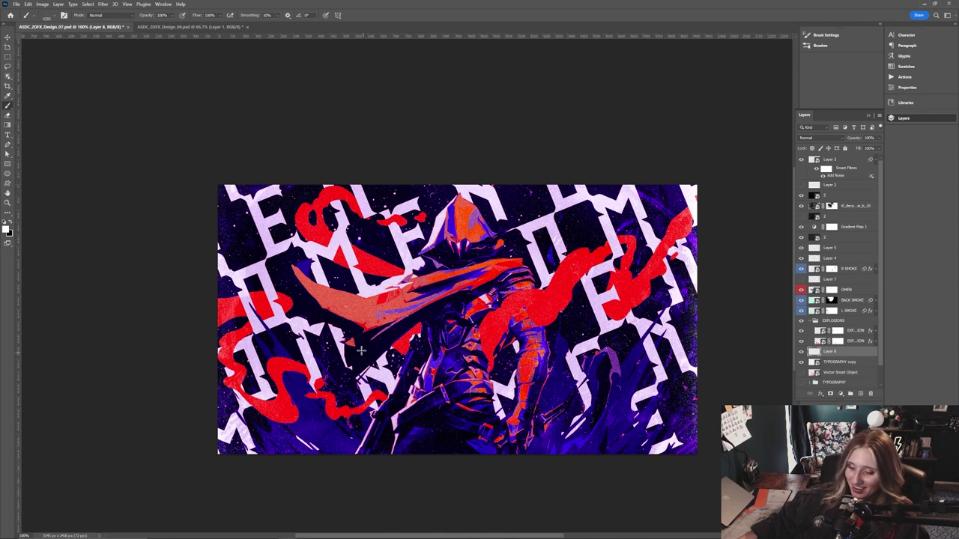
key("ctrl+plus")
left_click_drag(309, 267, 372, 307)
left_click_drag(438, 425, 392, 305)
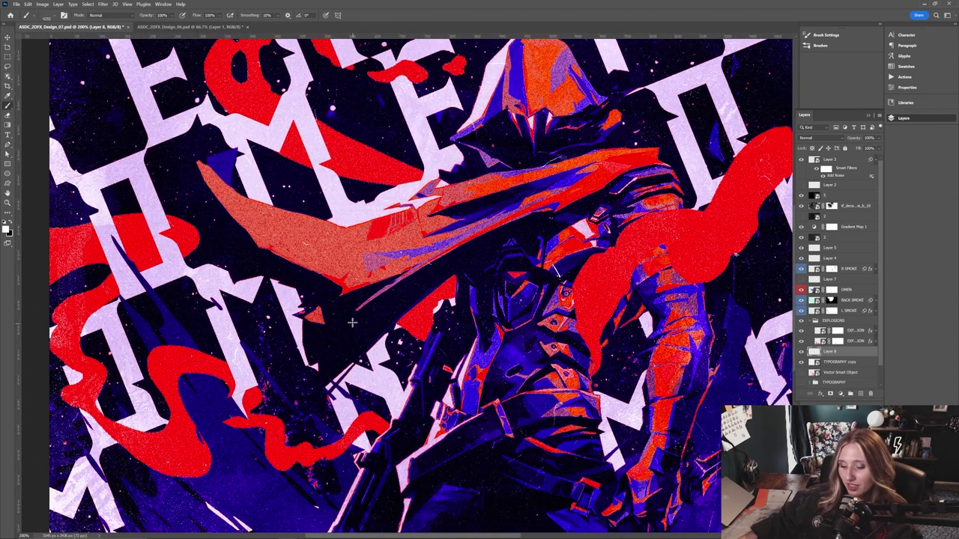
key("ctrl+minus")
left_click_drag(381, 290, 352, 315)
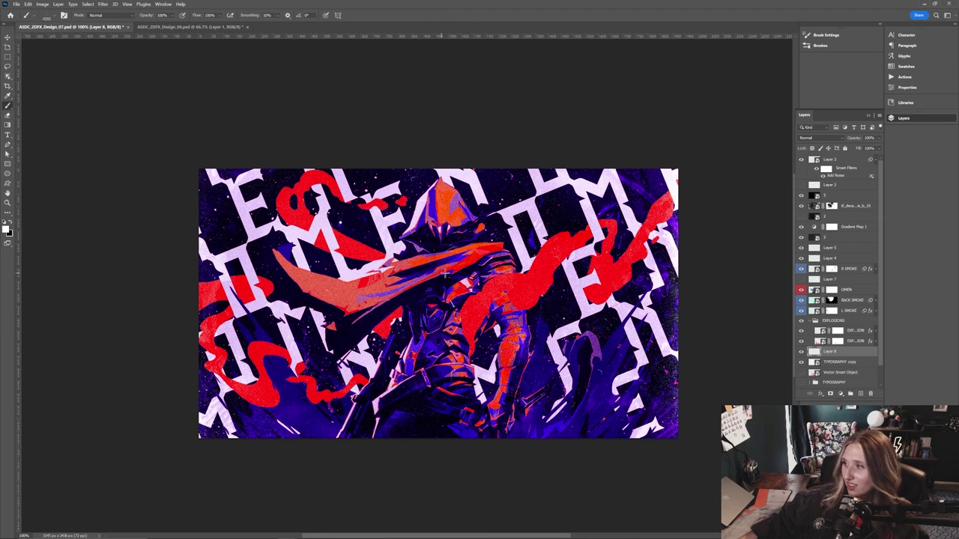
Stamp the RSCO Subtle Ink 09 brush over the background lettering above TYPOGRAPHY copy, and switch to the Subtle Ink 10 brush
right_click(490, 266)
scroll(561, 472, "down", 2)
left_click(545, 409)
left_click(305, 281)
right_click(436, 307)
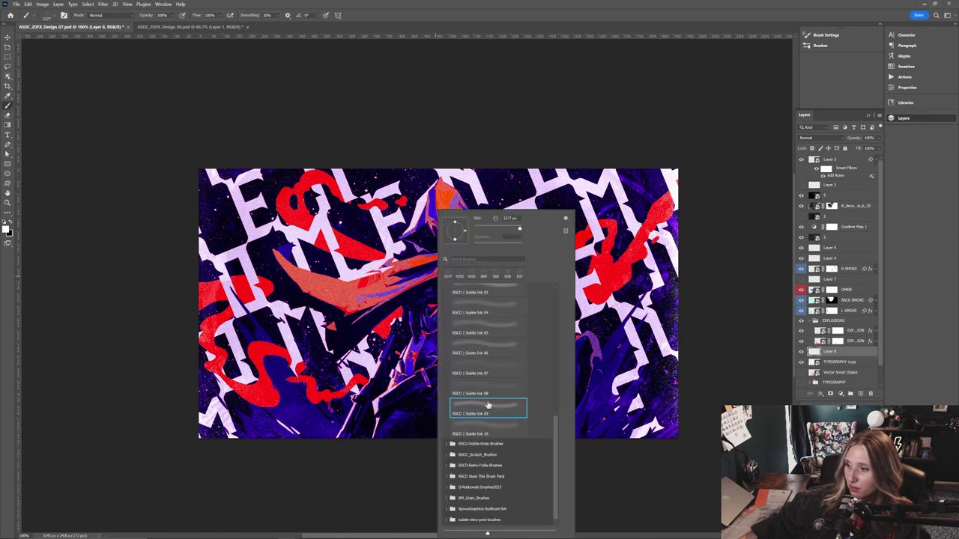
double_click(476, 426)
right_click(517, 273)
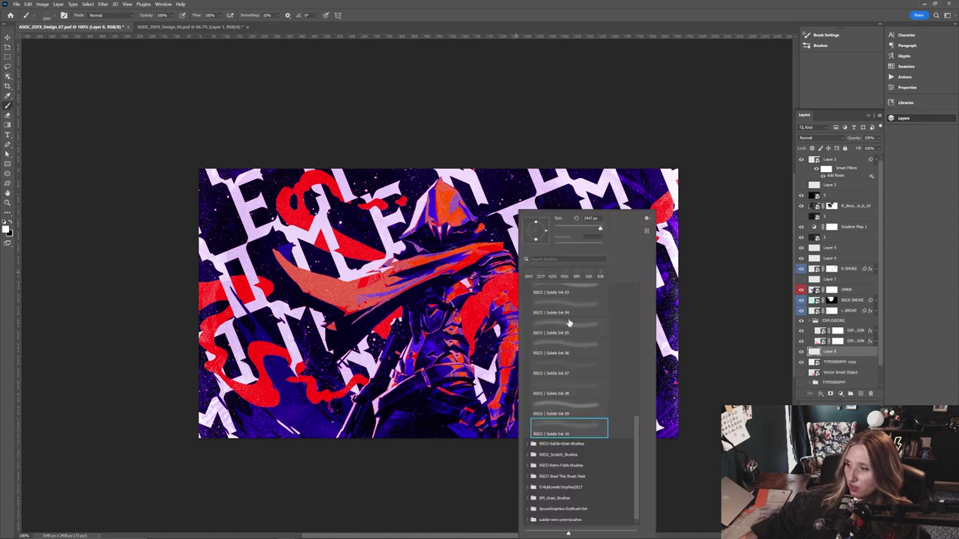
scroll(534, 321, "up", 2)
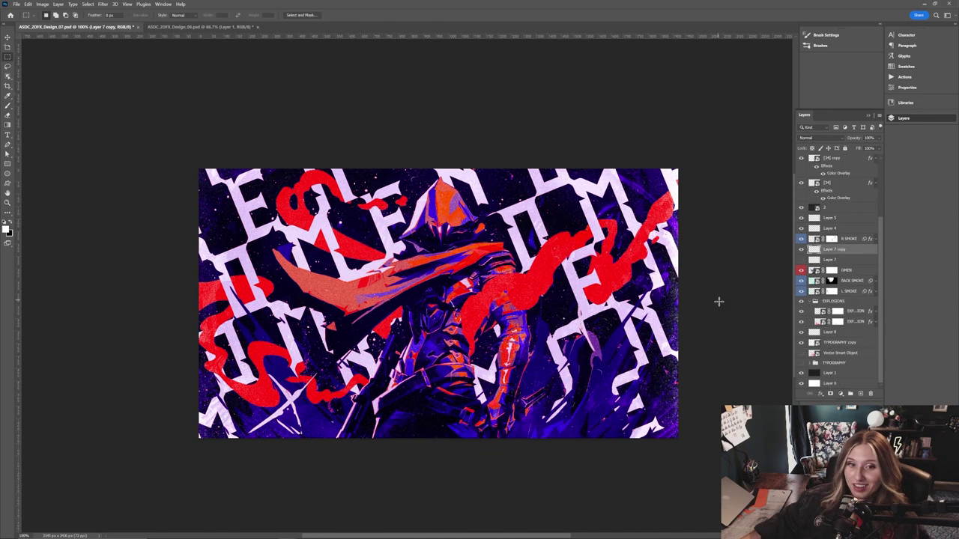
Compare the artwork with and without the white brush strokes on Layer 7
left_click(802, 259)
left_click(802, 259)
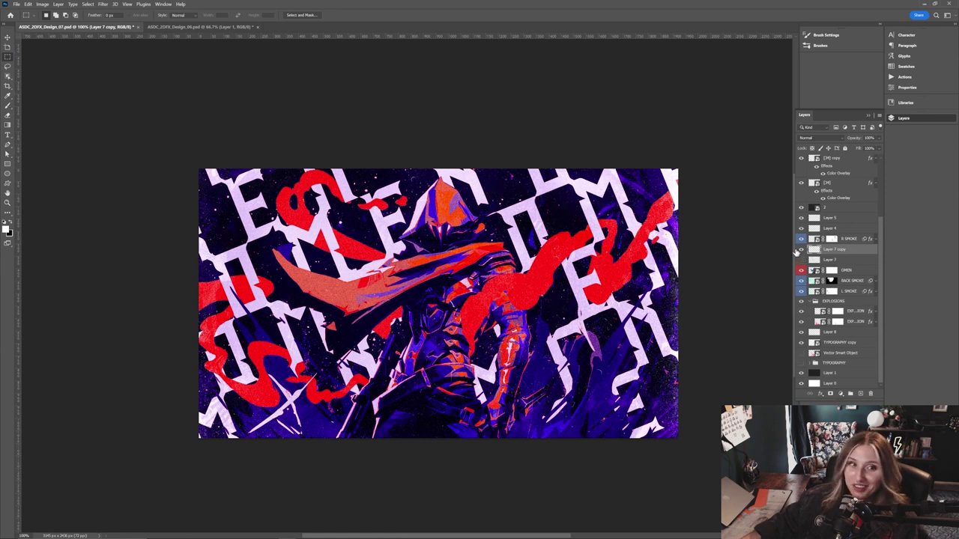
left_click(801, 259)
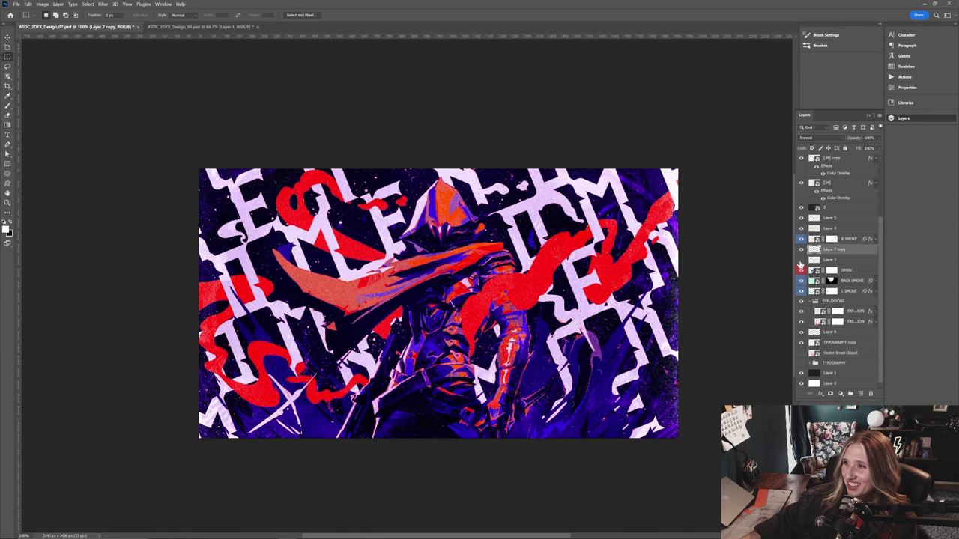
left_click(817, 259)
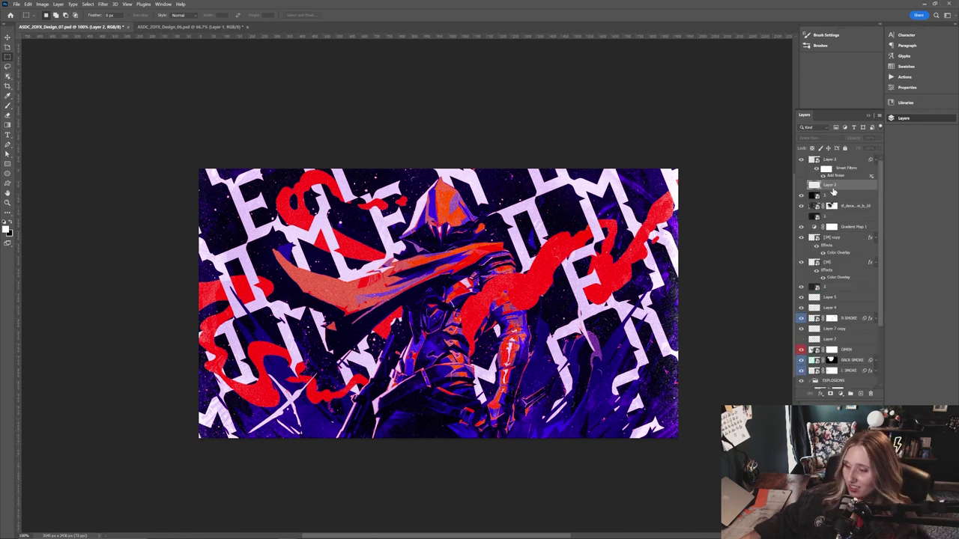
Delete the hidden Layer 2 and select Layer 3 with its smart filter list collapsed
key("Delete")
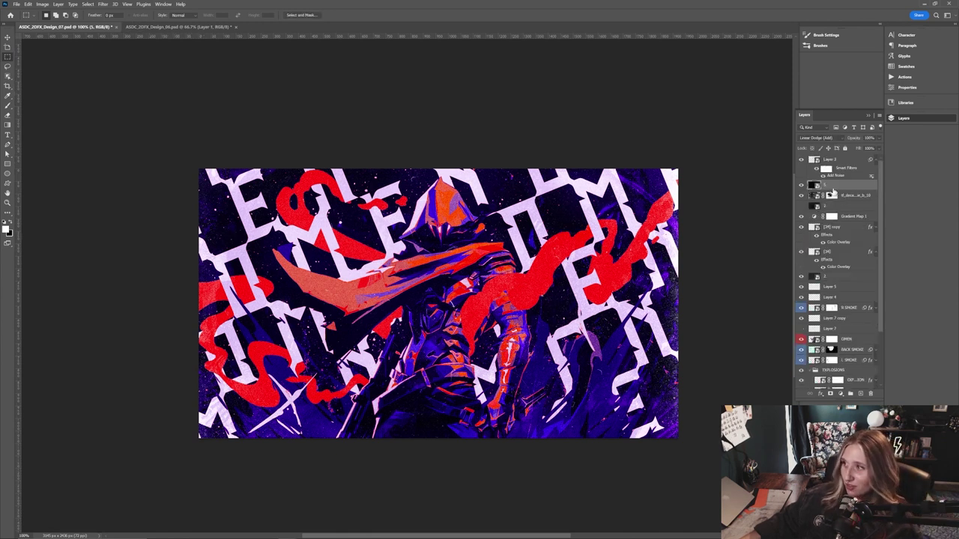
left_click(870, 160)
left_click(841, 163)
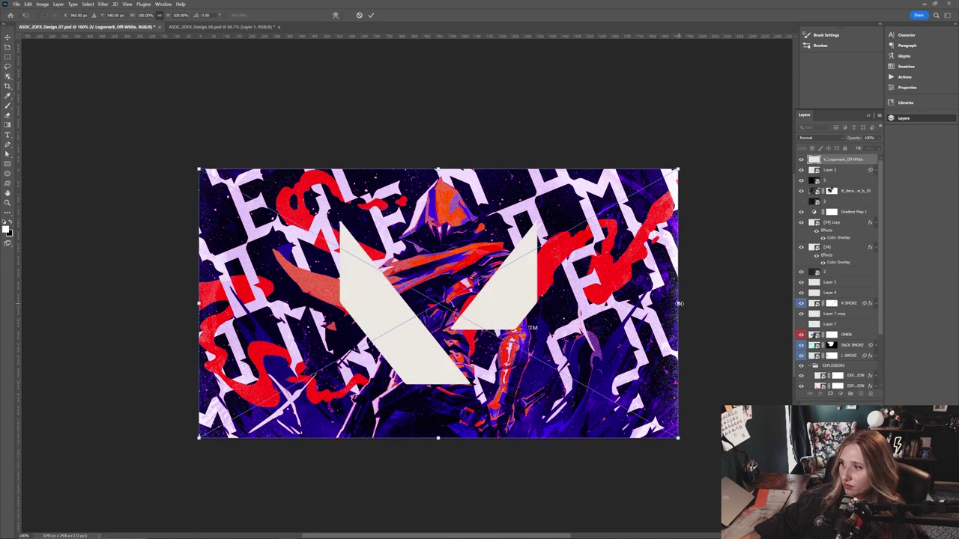
Scale down the placed V_Logomark_Off-White logo, move its layer above OMEN and position it beside the character's lower arm
left_click_drag(679, 304, 601, 385)
left_click_drag(837, 162, 831, 212)
key("v")
left_click_drag(621, 404, 598, 408)
left_click_drag(598, 409, 595, 408)
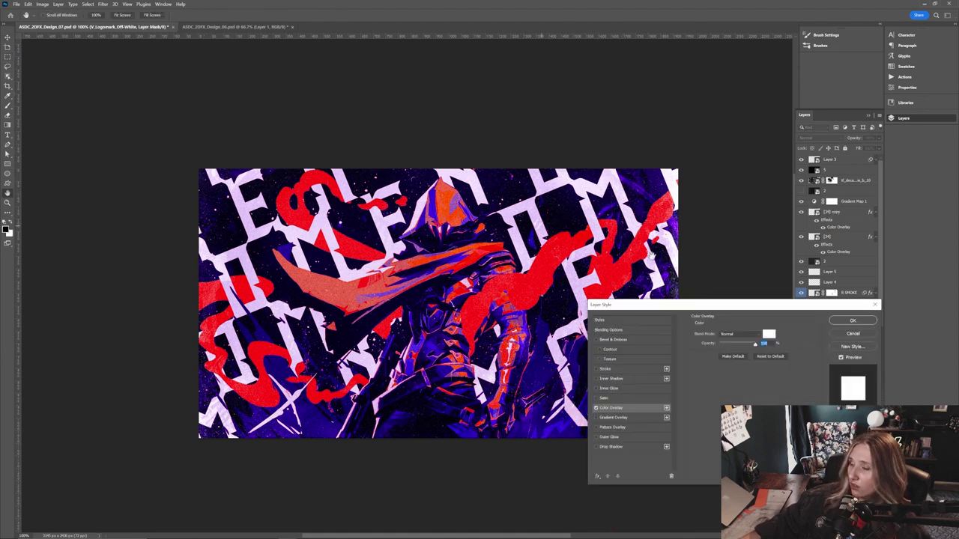
Apply a red Color Overlay to the V_Logomark_Off-White layer
left_click_drag(699, 307, 244, 173)
left_click_drag(244, 174, 186, 137)
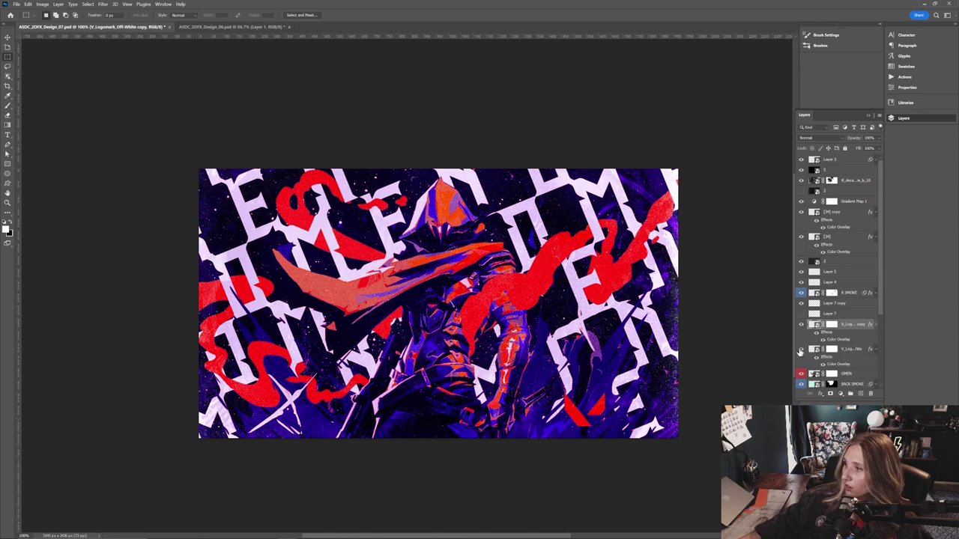
Hide the original logomark layer, then shrink its copy and place it inside the letter O beside the character's hood
left_click(802, 350)
key("ctrl+t")
left_click_drag(604, 427, 565, 217)
key("Return")
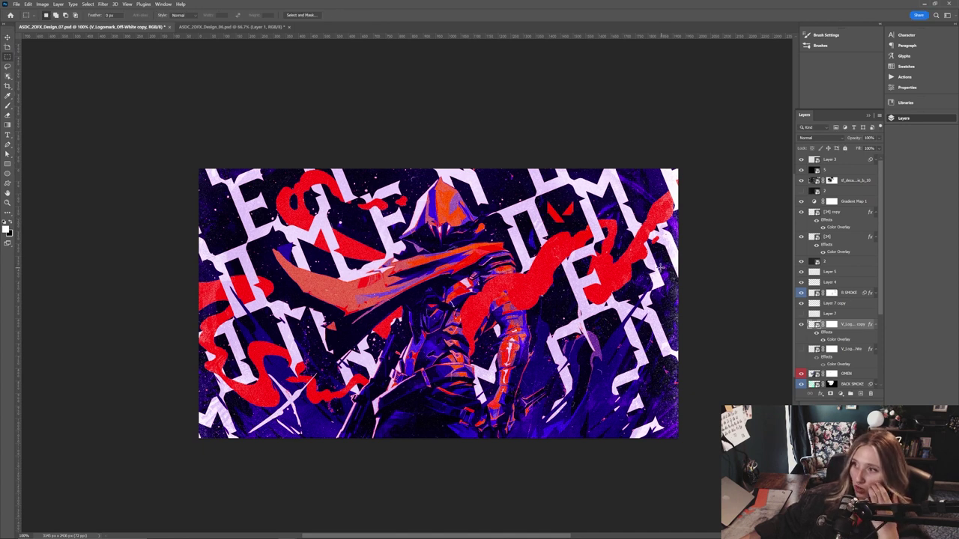